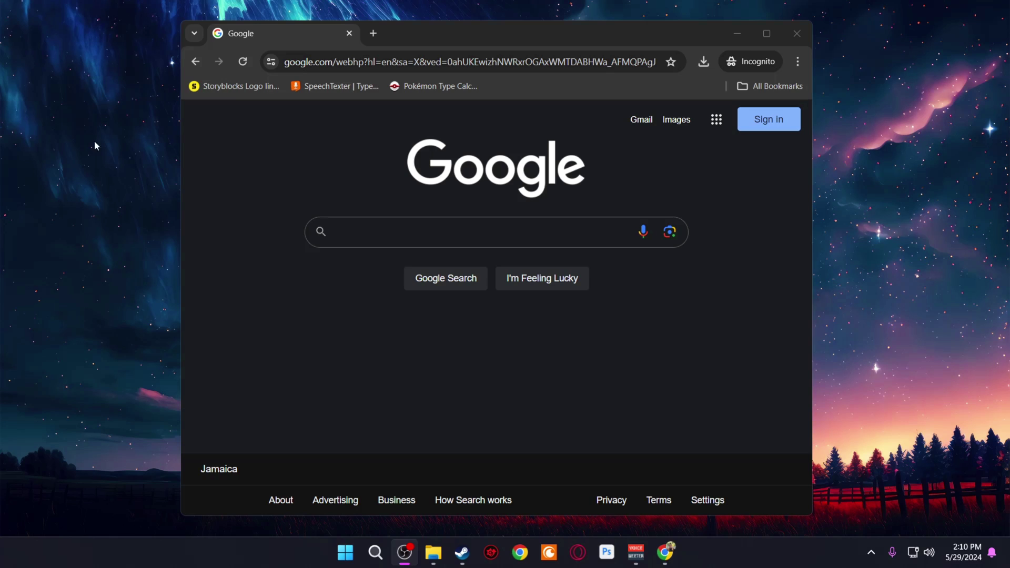
# Step: Search Google for 'open iv', go to openiv.com and save the OpenIV 4.1 installer ovisetup.exe to Downloads
pyautogui.click(354, 237)
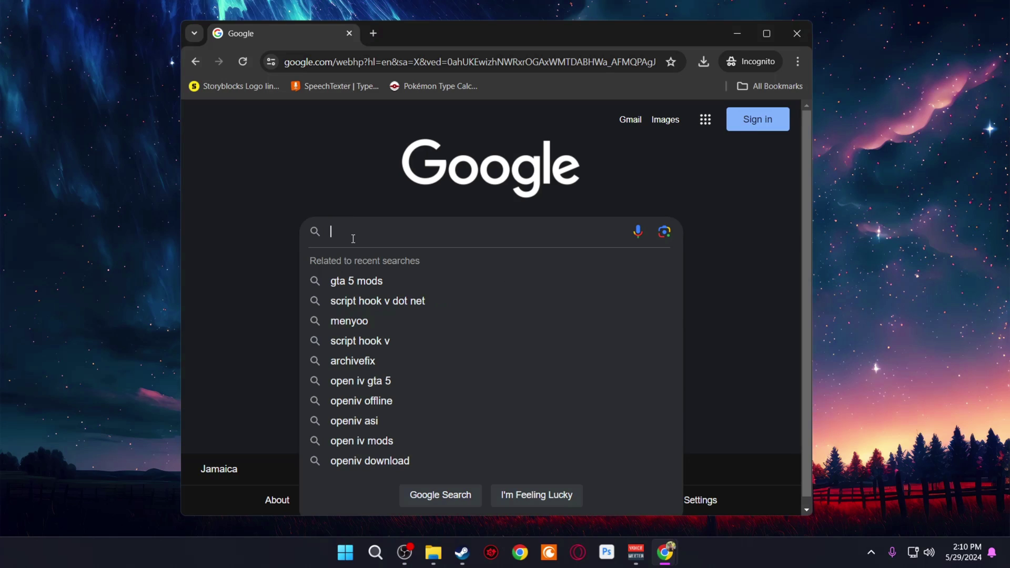
pyautogui.write('open')
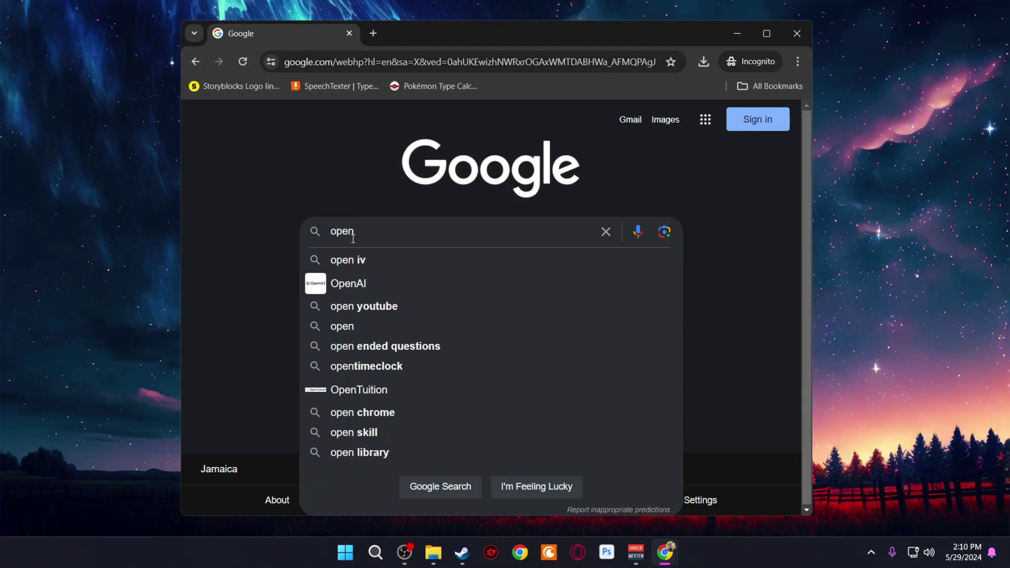
pyautogui.press('Down')
pyautogui.press('Return')
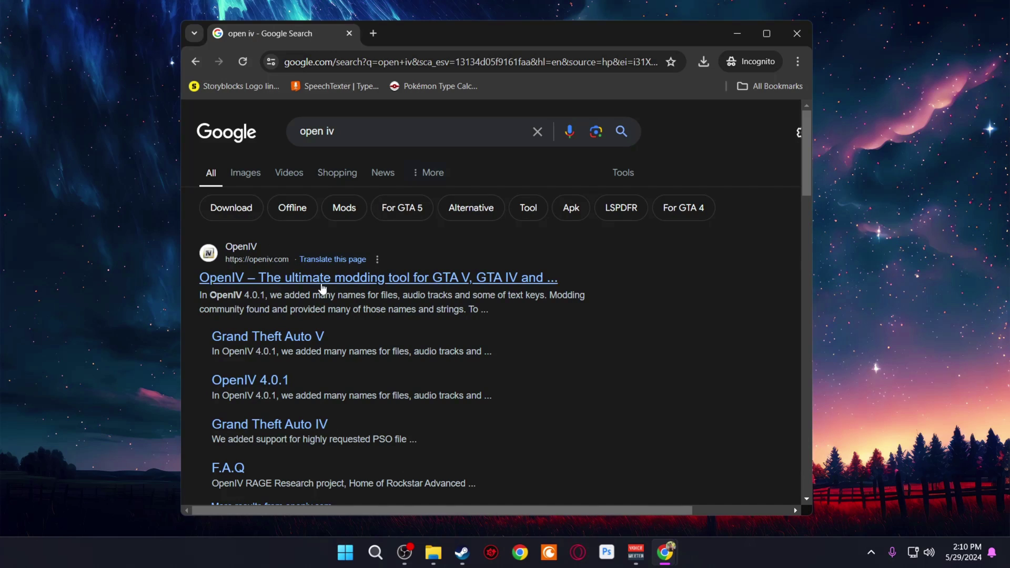
pyautogui.click(337, 282)
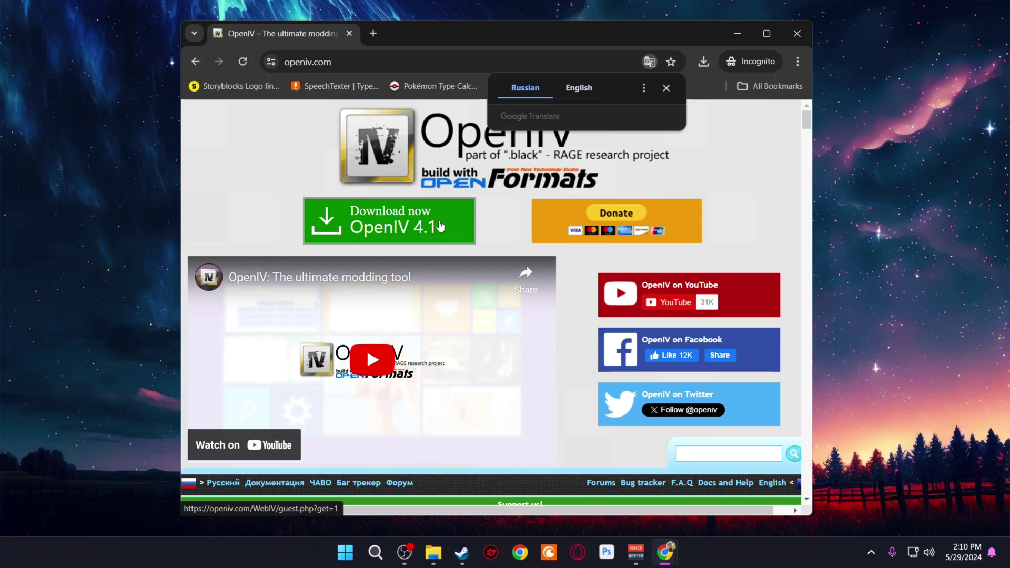
pyautogui.click(401, 221)
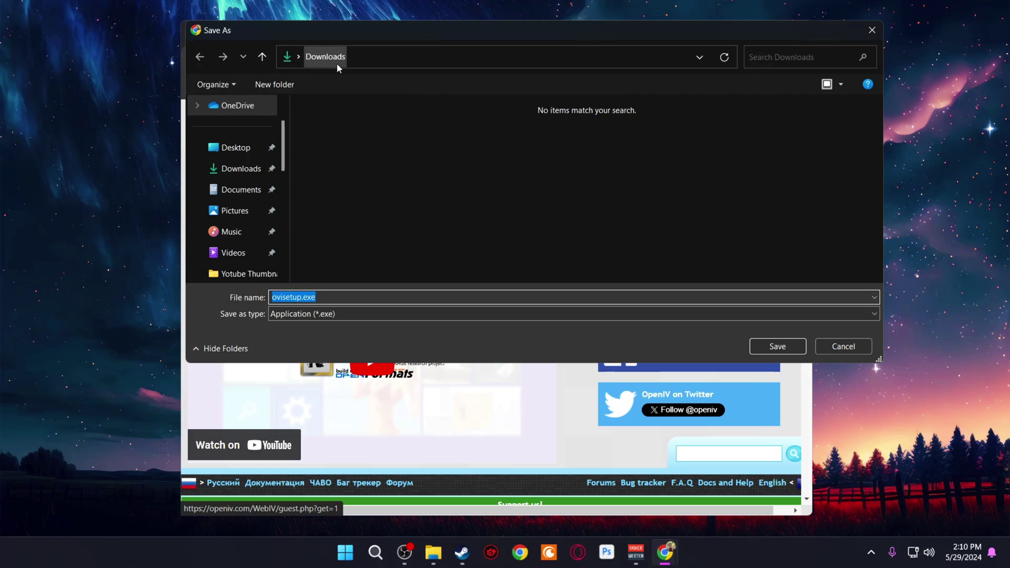
pyautogui.press('Return')
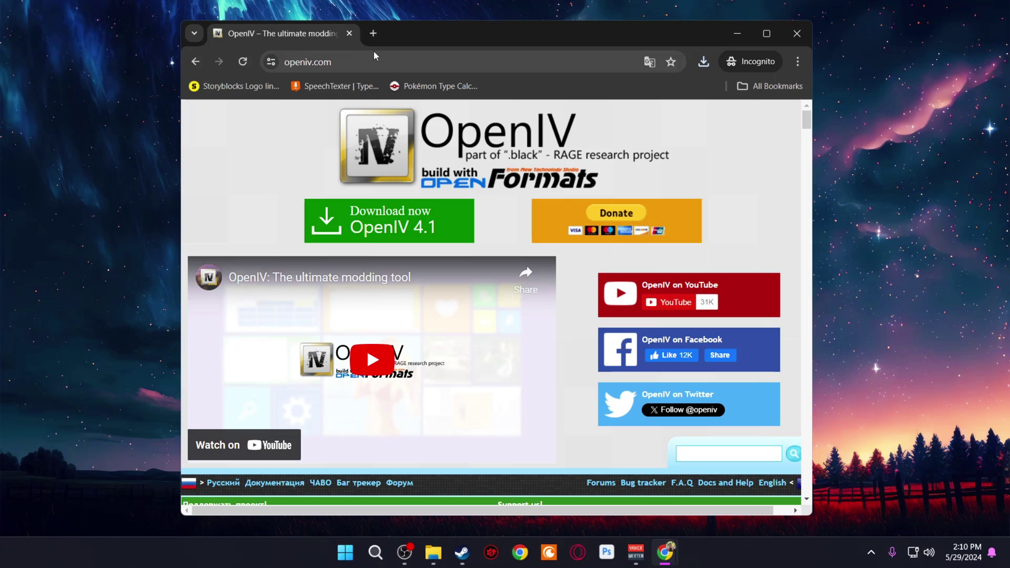
# Step: In a new incognito tab, reach GTA5-Mods.com via a Google search for 'gta5 mods' and bring up its site search
pyautogui.click(373, 34)
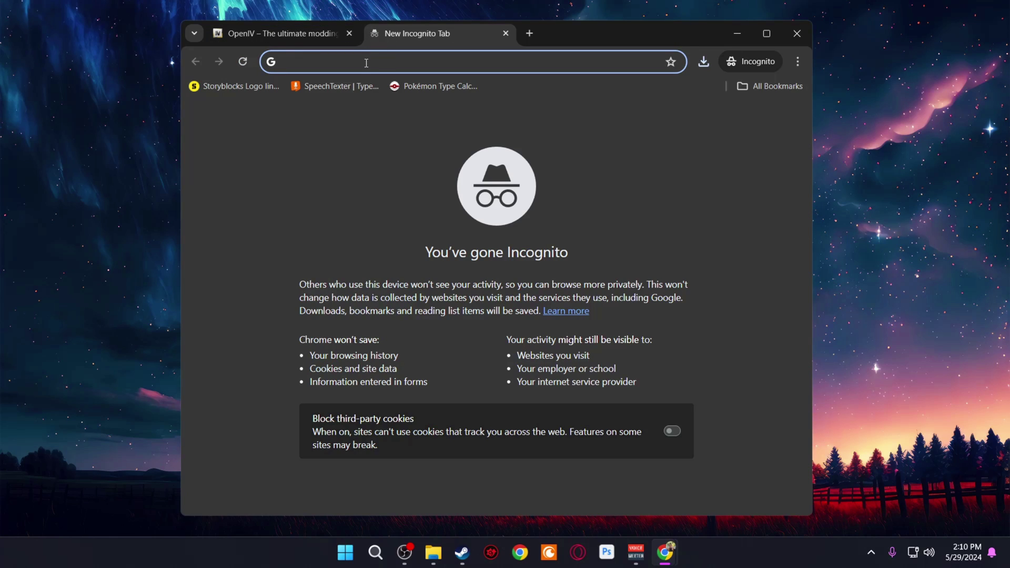
pyautogui.write('gta5')
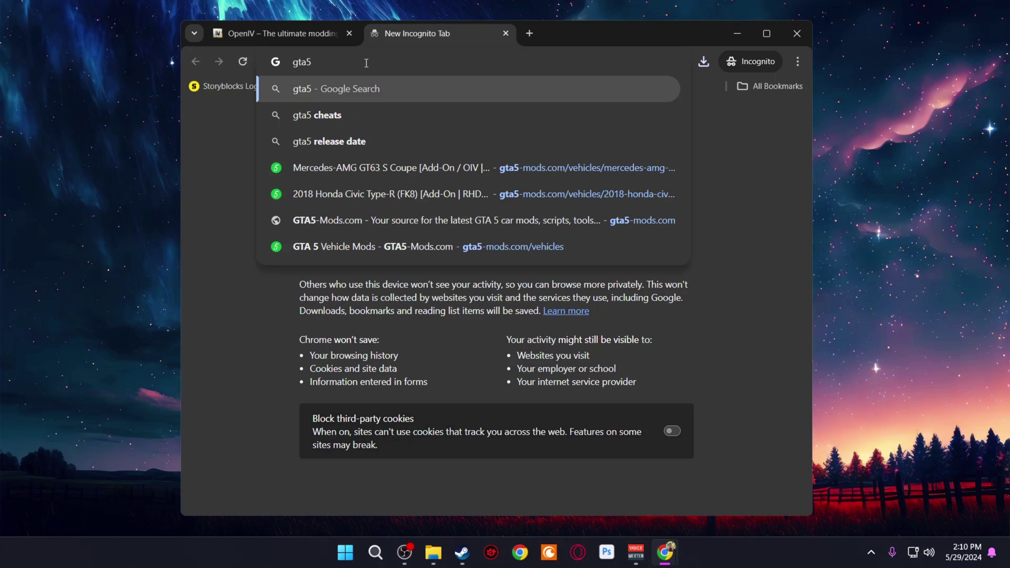
pyautogui.write(' mods')
pyautogui.press('Return')
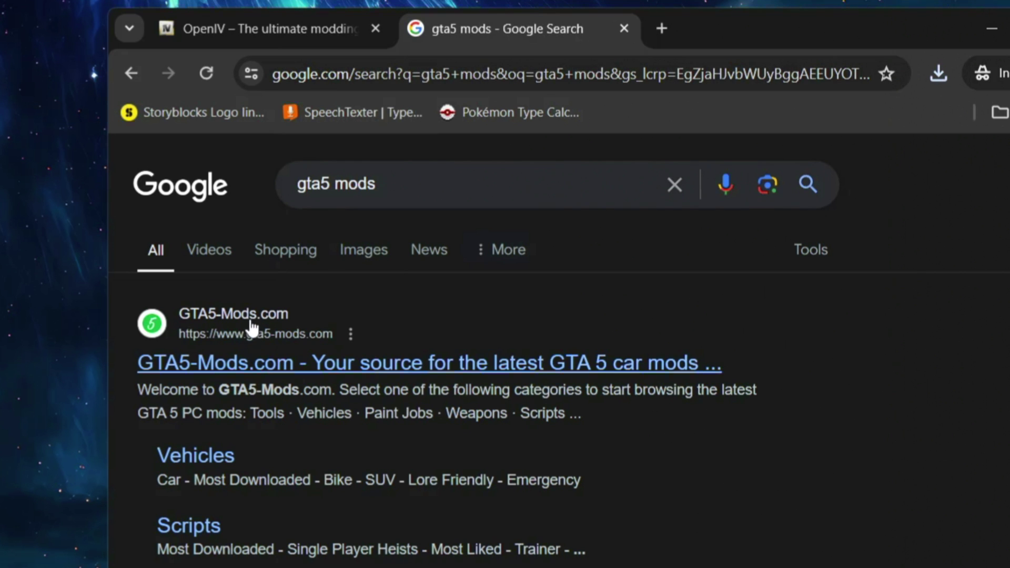
pyautogui.click(299, 364)
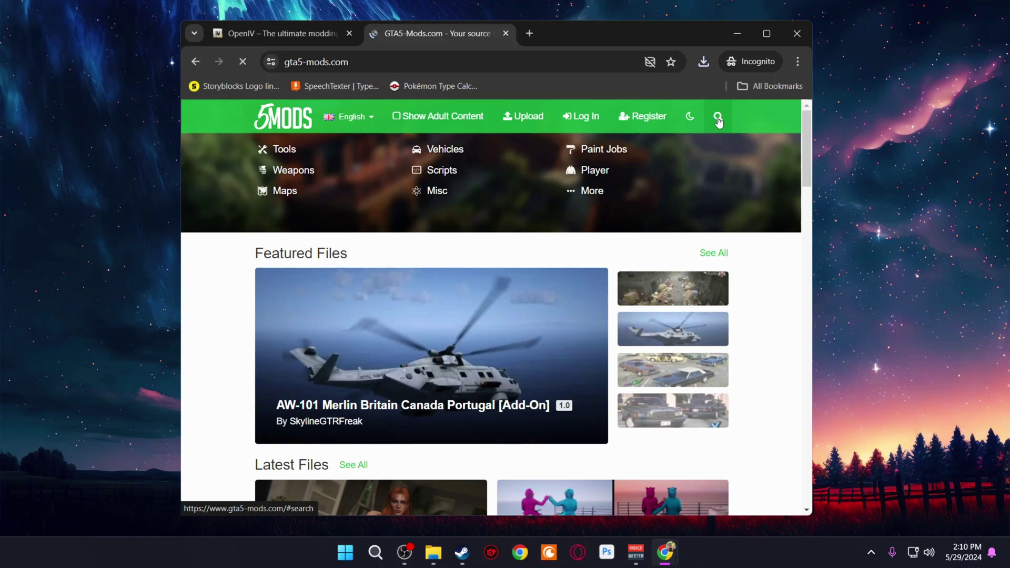
pyautogui.click(718, 120)
# Step: Search the site for 'script' and open Script Hook V + Native Trainer and Community Script Hook V .NET in new tabs
pyautogui.write('s')
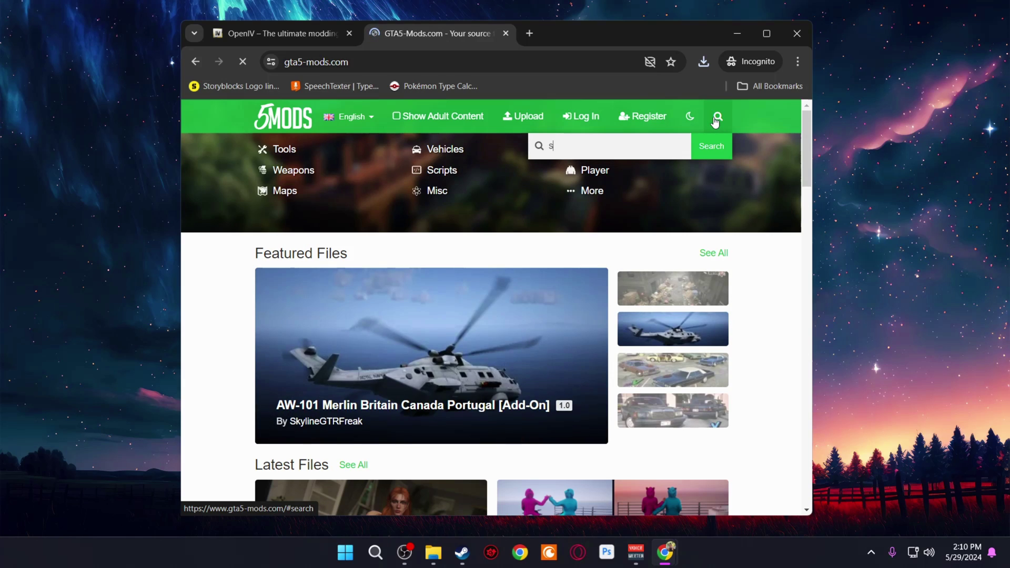
pyautogui.write('cript')
pyautogui.press('Return')
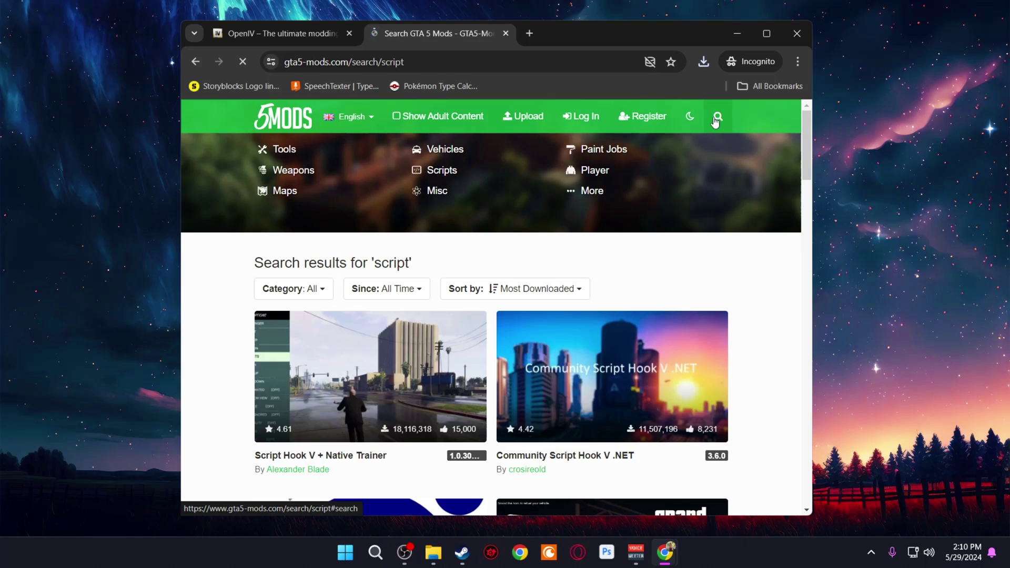
pyautogui.scroll(-2, 421, 337)
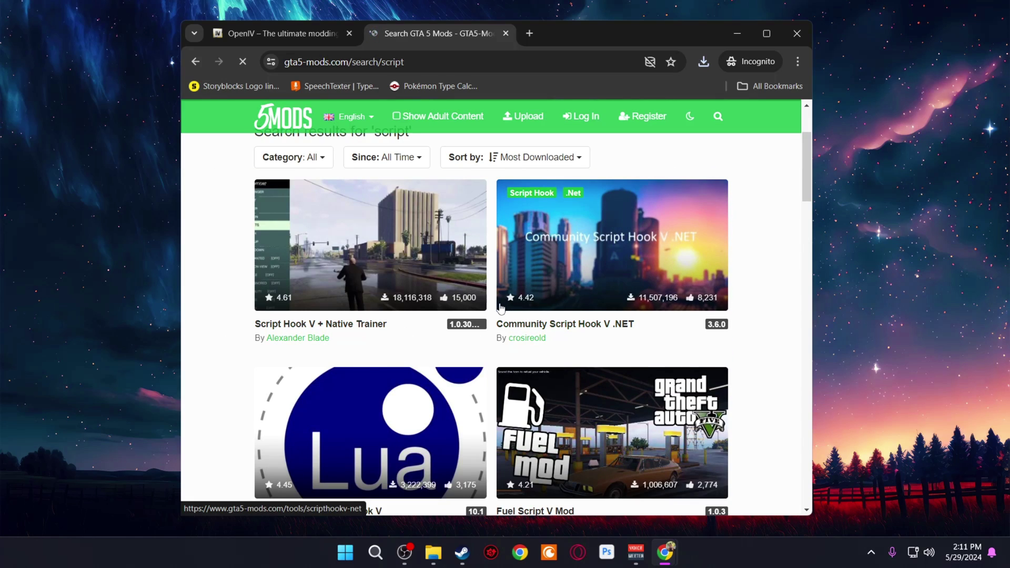
pyautogui.rightClick(371, 325)
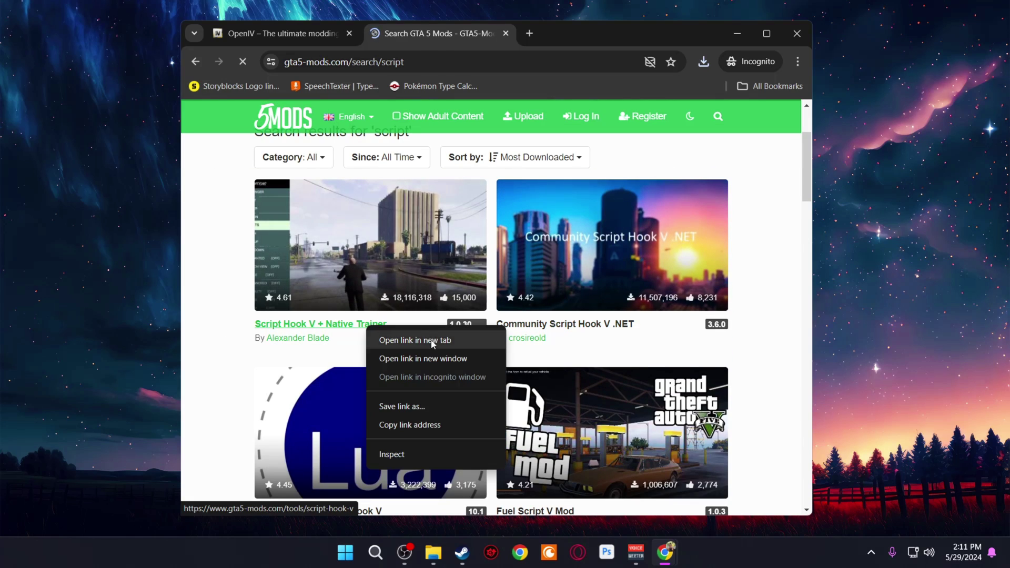
pyautogui.click(405, 336)
pyautogui.rightClick(598, 324)
pyautogui.click(647, 340)
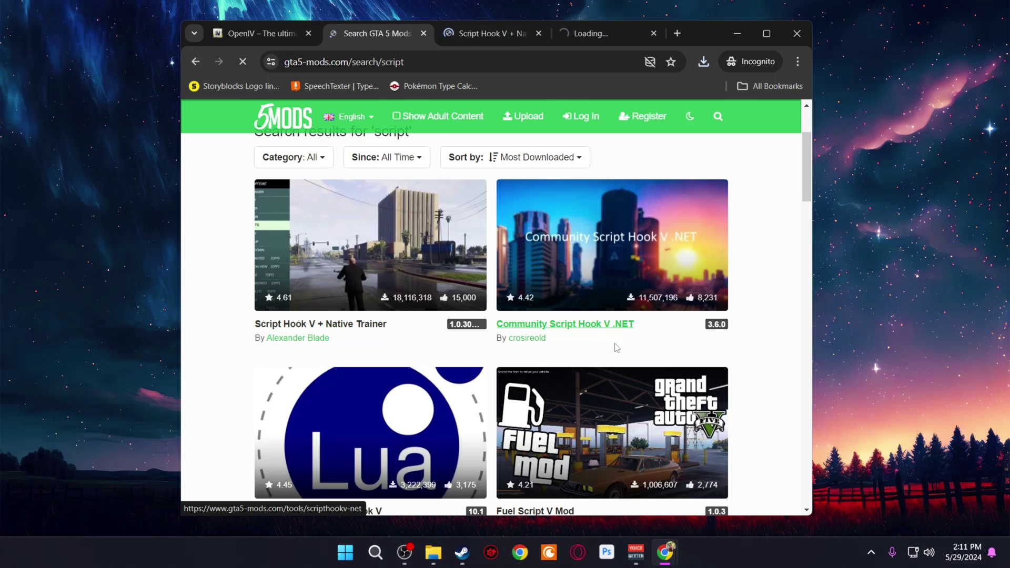
# Step: Download ScriptHookV_1.0.3179.0.zip from dev-c.com and keep it in Downloads
pyautogui.click(485, 33)
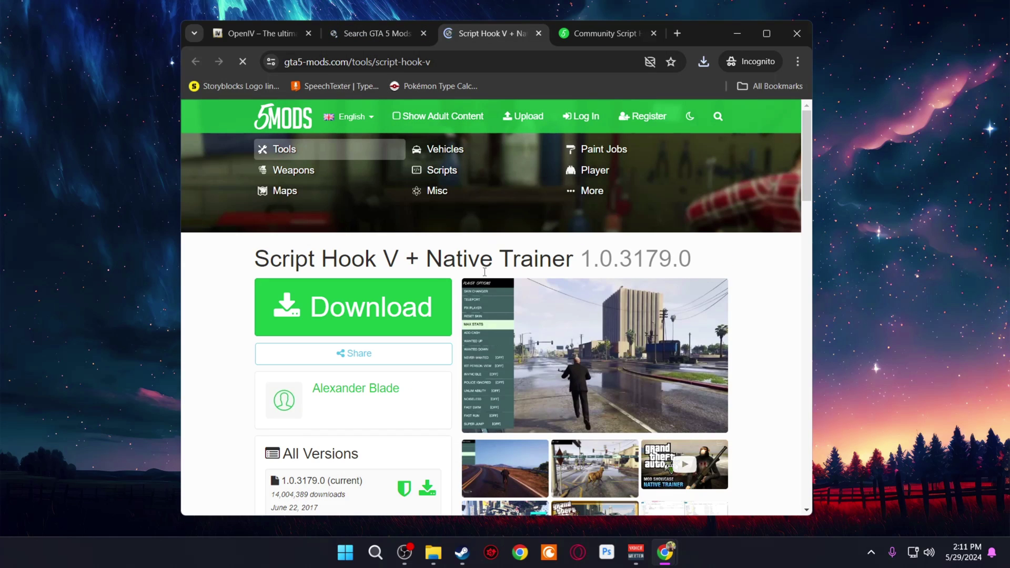
pyautogui.scroll(-3, 485, 272)
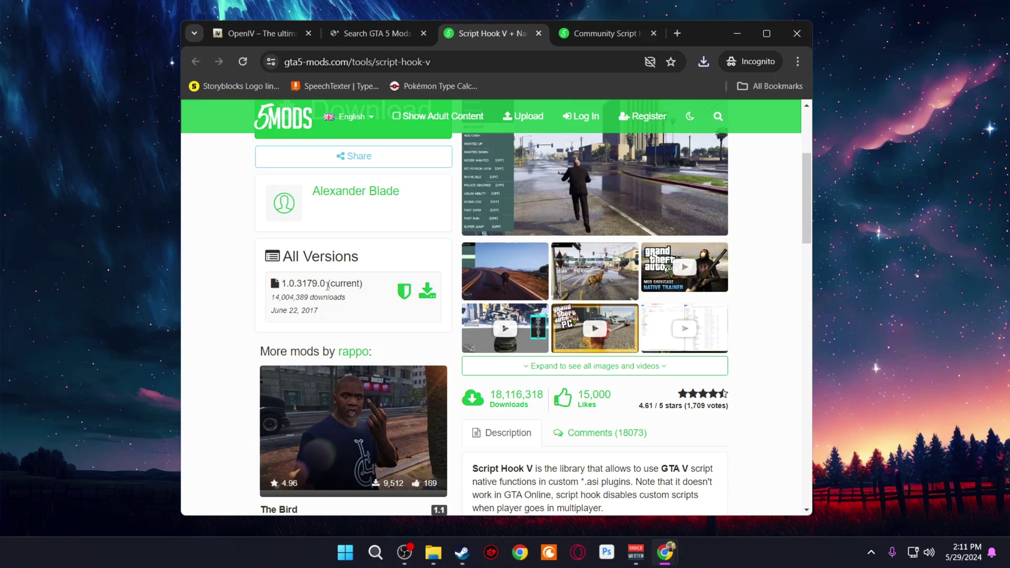
pyautogui.click(431, 294)
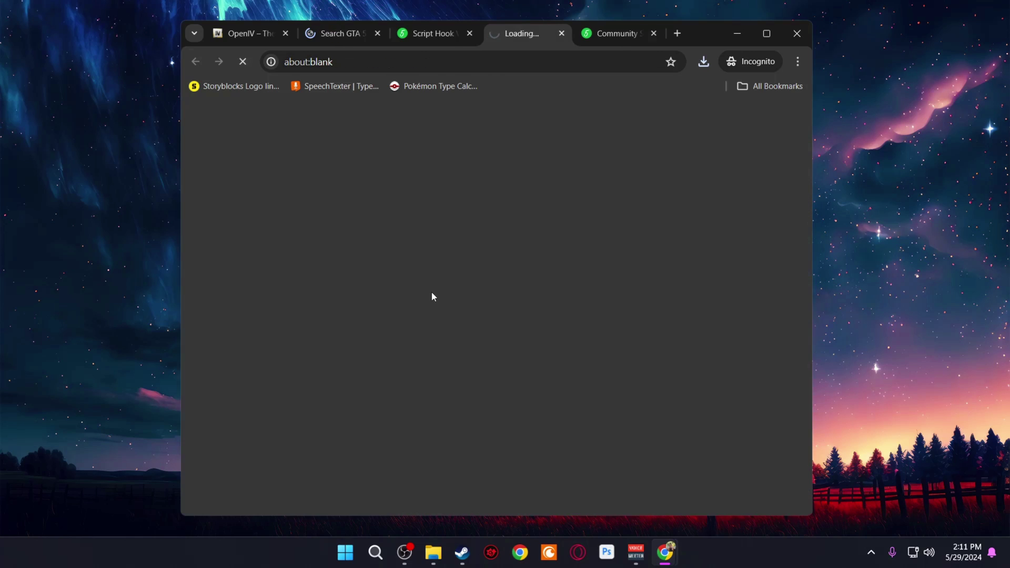
pyautogui.scroll(-3, 505, 311)
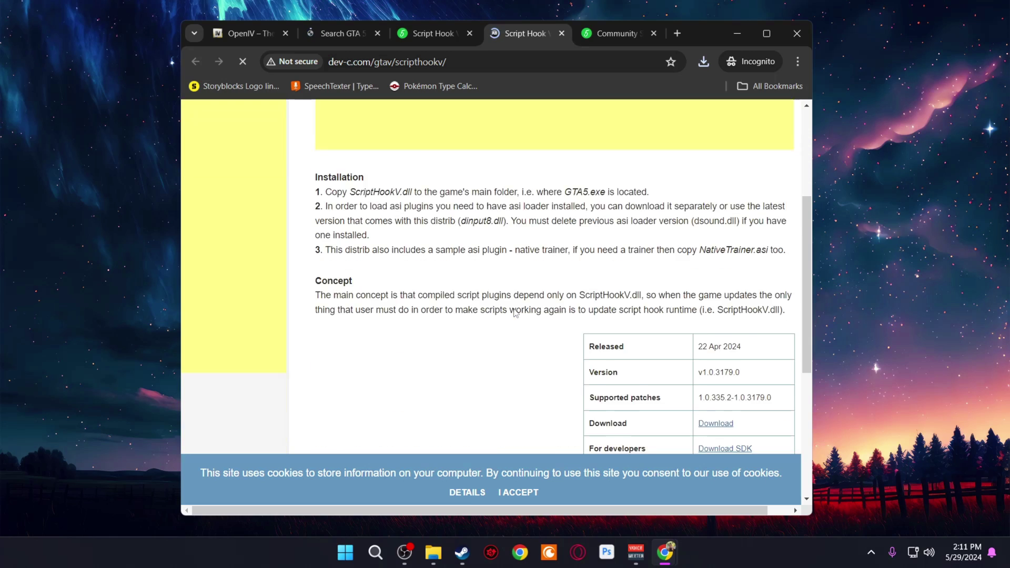
pyautogui.scroll(-1, 515, 313)
pyautogui.click(712, 357)
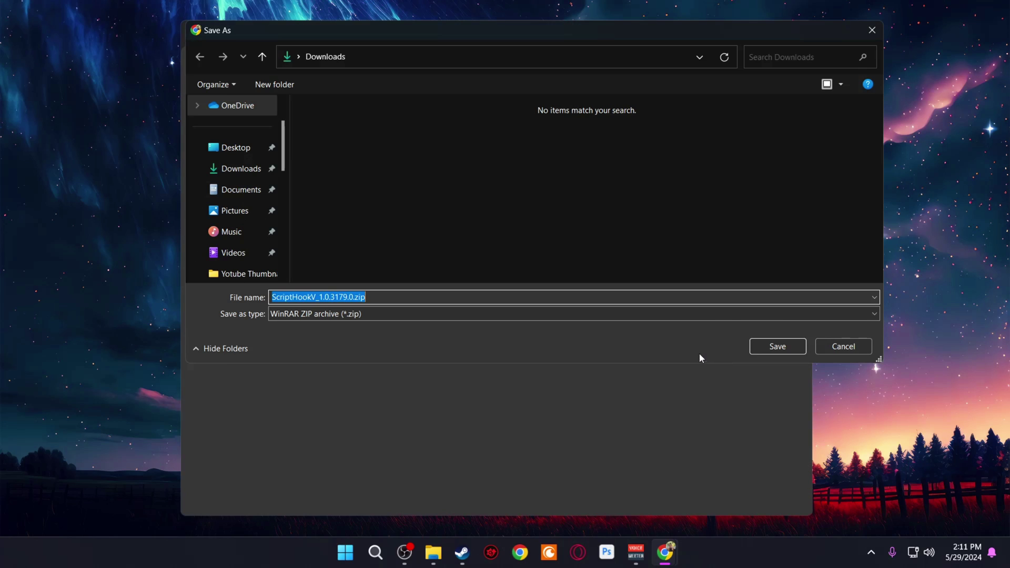
pyautogui.click(779, 347)
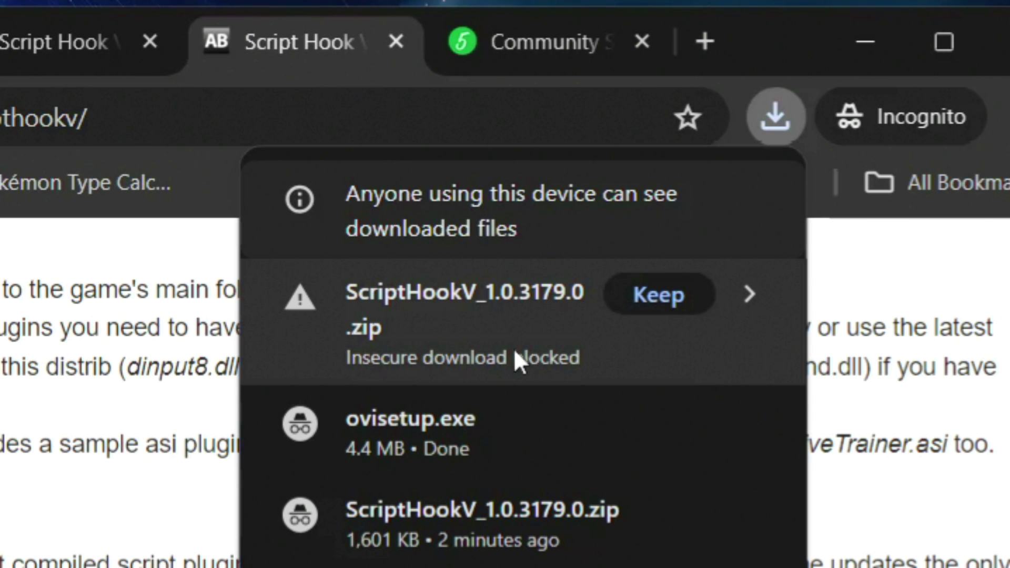
pyautogui.click(664, 295)
pyautogui.click(494, 59)
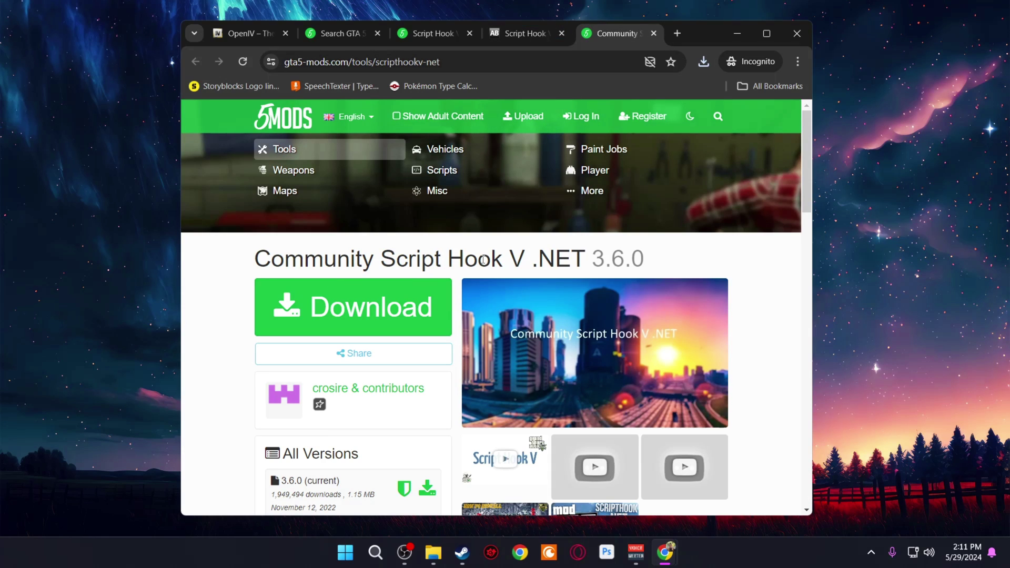
# Step: Save ScriptHookVDotNet.zip from the GitHub v3.6.0 release into Downloads, then return to the gta5-mods tab
pyautogui.scroll(-2, 363, 307)
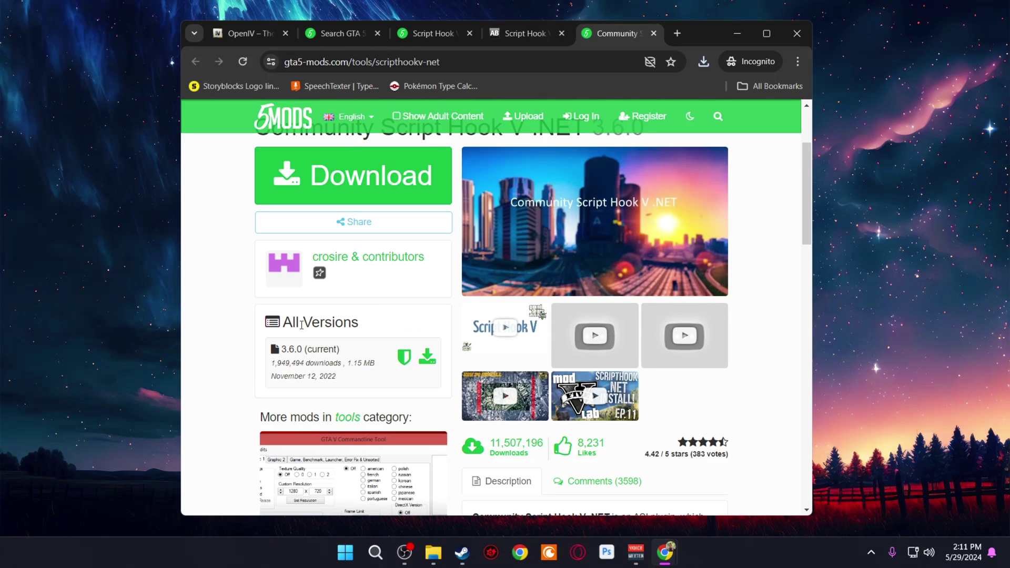
pyautogui.click(427, 357)
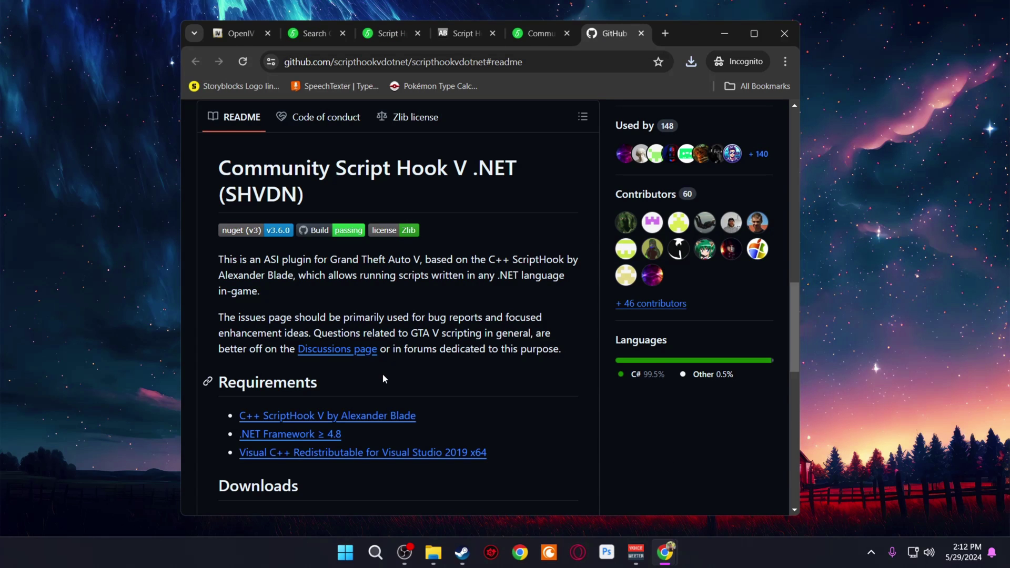
pyautogui.scroll(15, 383, 373)
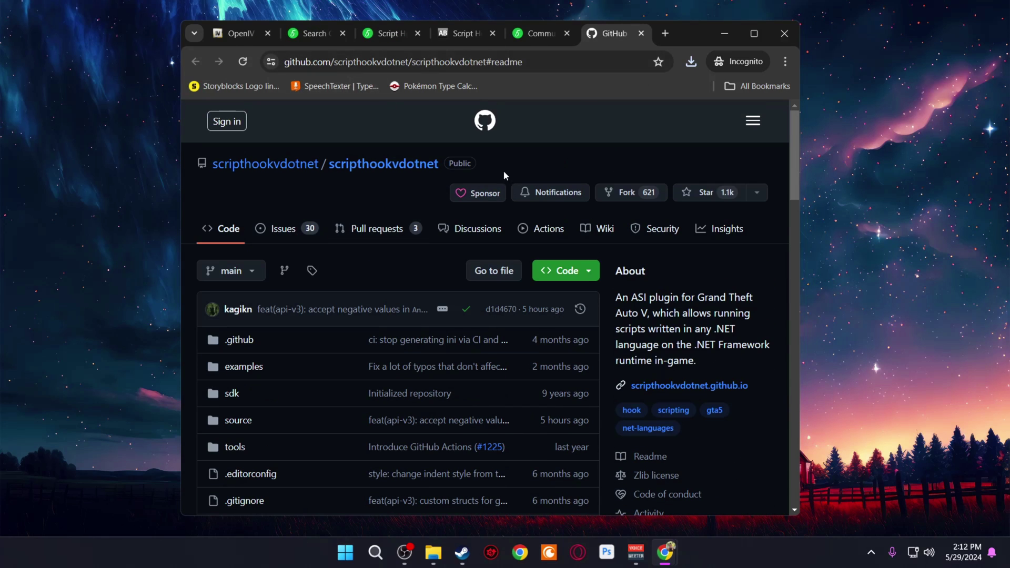
pyautogui.scroll(-5, 664, 268)
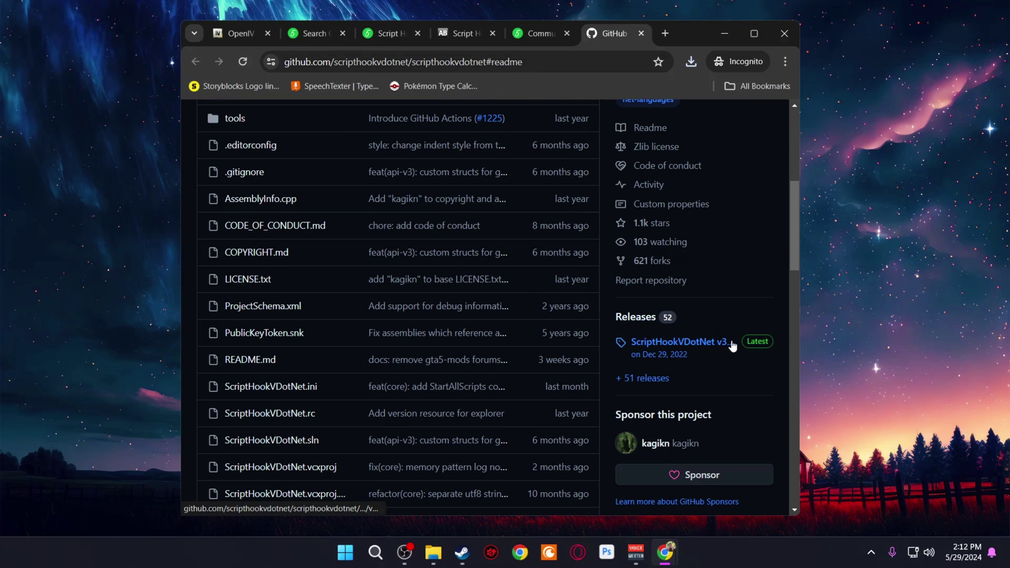
pyautogui.click(679, 347)
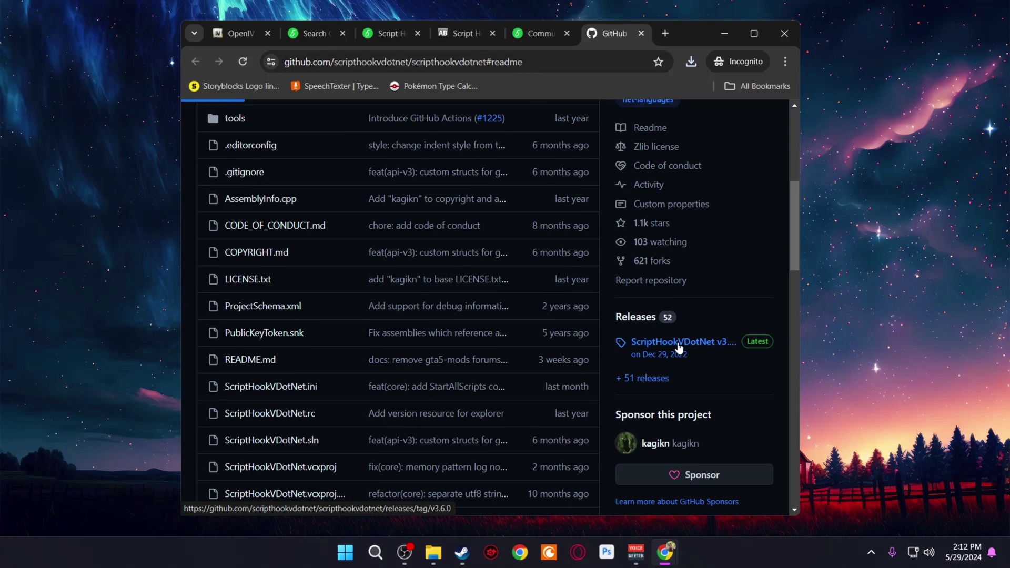
pyautogui.scroll(-5, 521, 325)
pyautogui.scroll(-10, 494, 318)
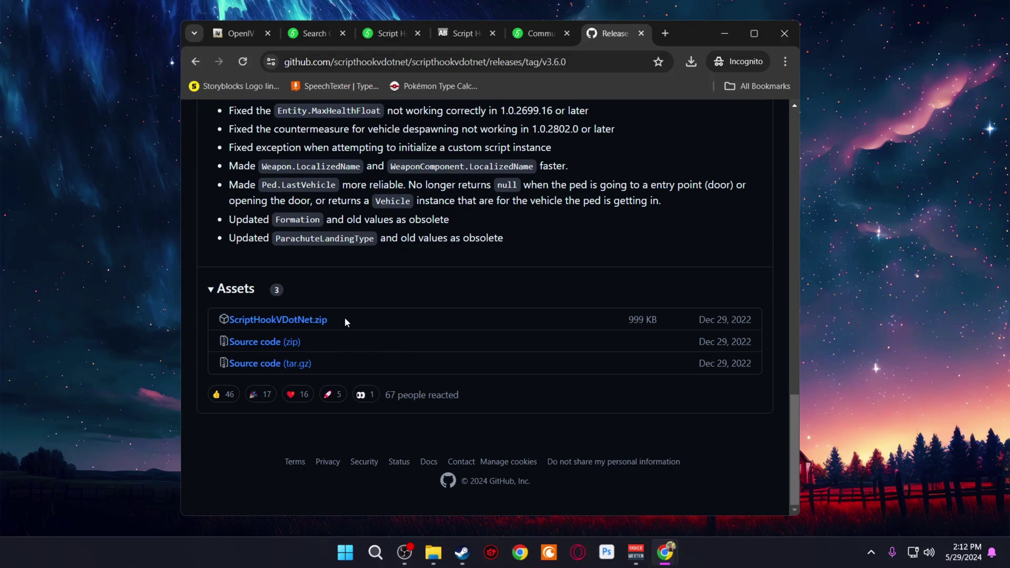
pyautogui.click(300, 320)
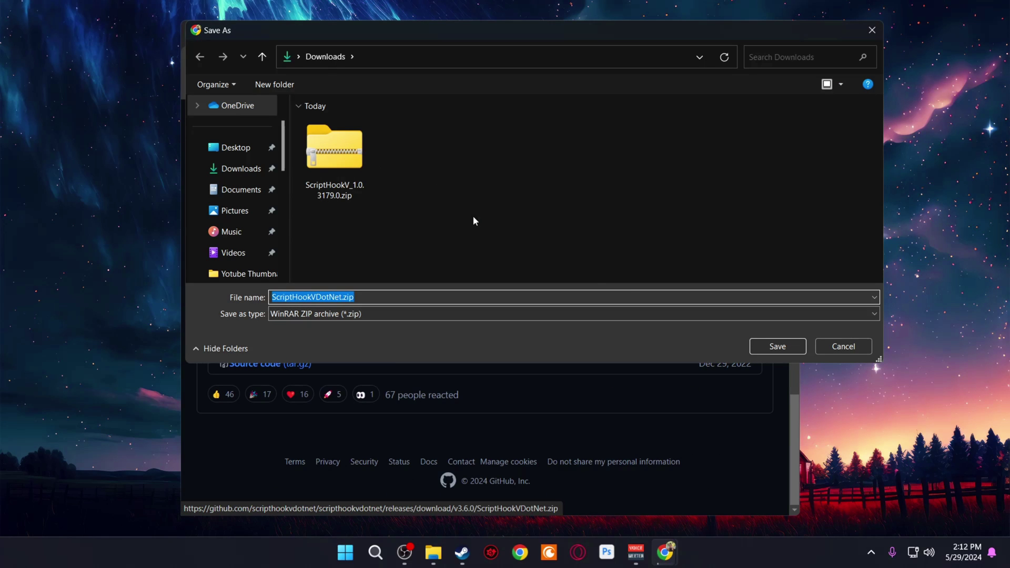
pyautogui.click(776, 347)
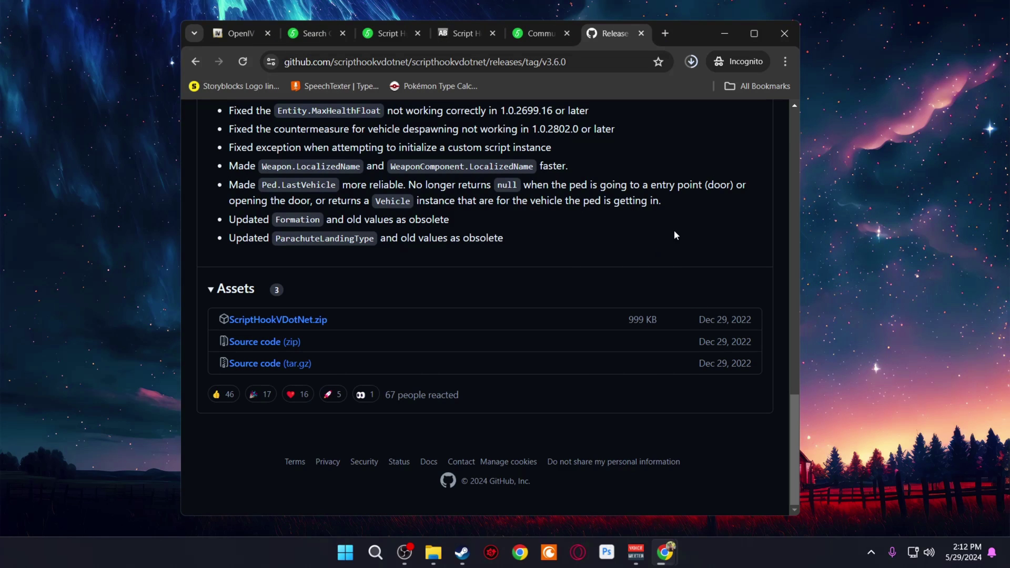
pyautogui.hotkey('ctrl', 'shift', 'Tab')
pyautogui.scroll(3, 710, 136)
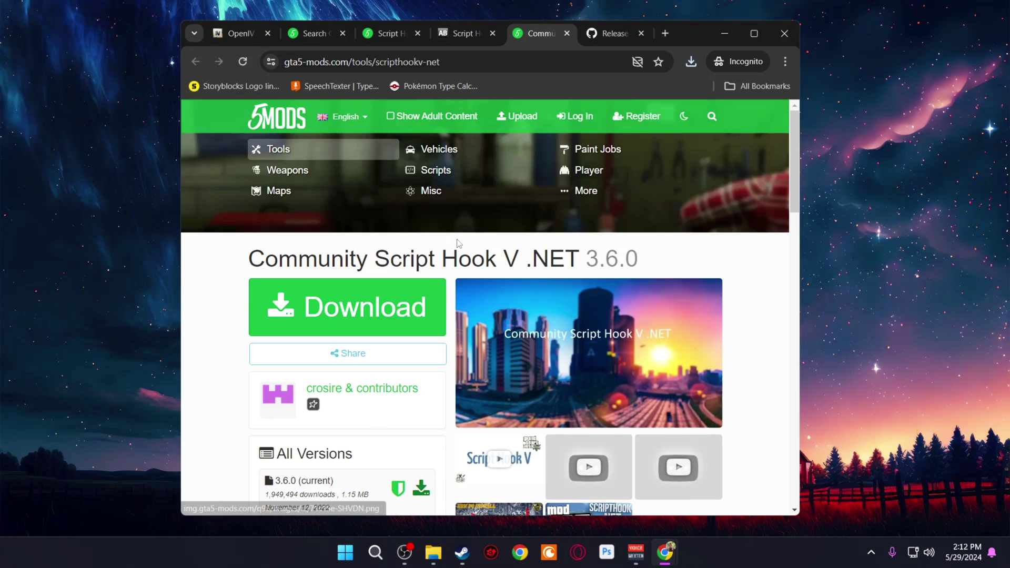
# Step: Search gta5-mods for 'menyoo' and go to the Menyoo PC mod page
pyautogui.click(707, 126)
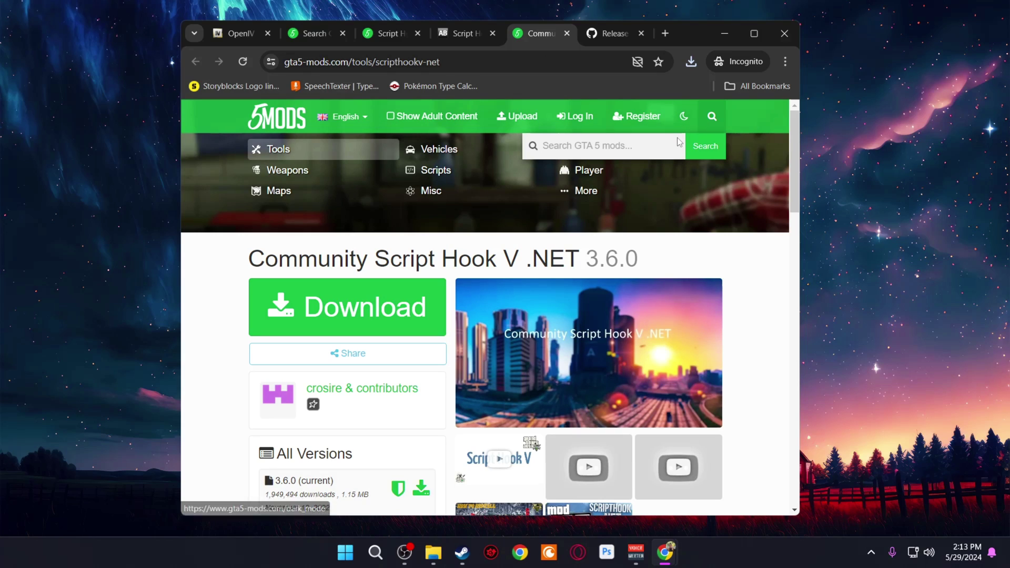
pyautogui.write('m')
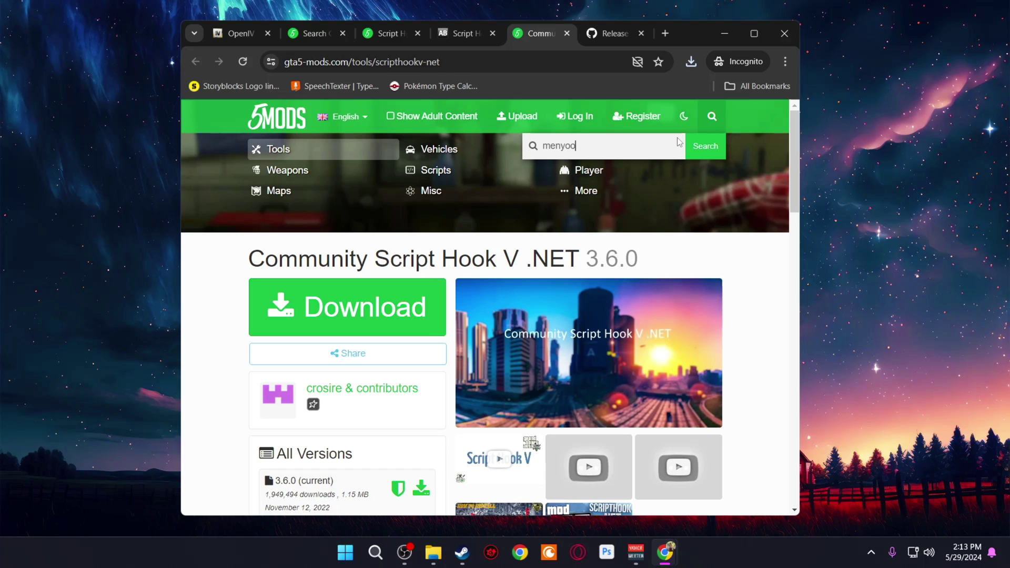
pyautogui.write('enyoo')
pyautogui.press('Return')
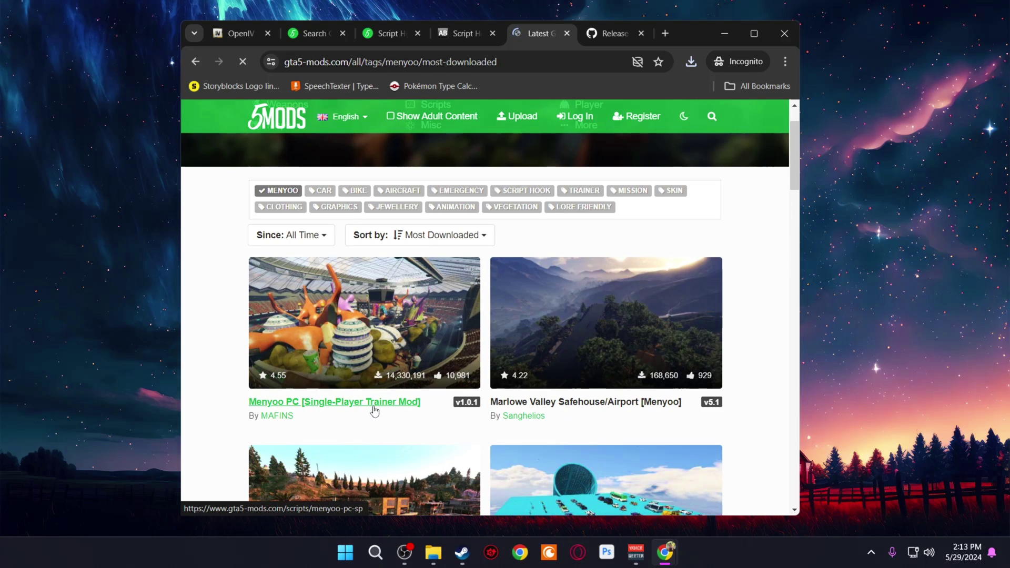
pyautogui.click(345, 409)
pyautogui.scroll(-5, 371, 336)
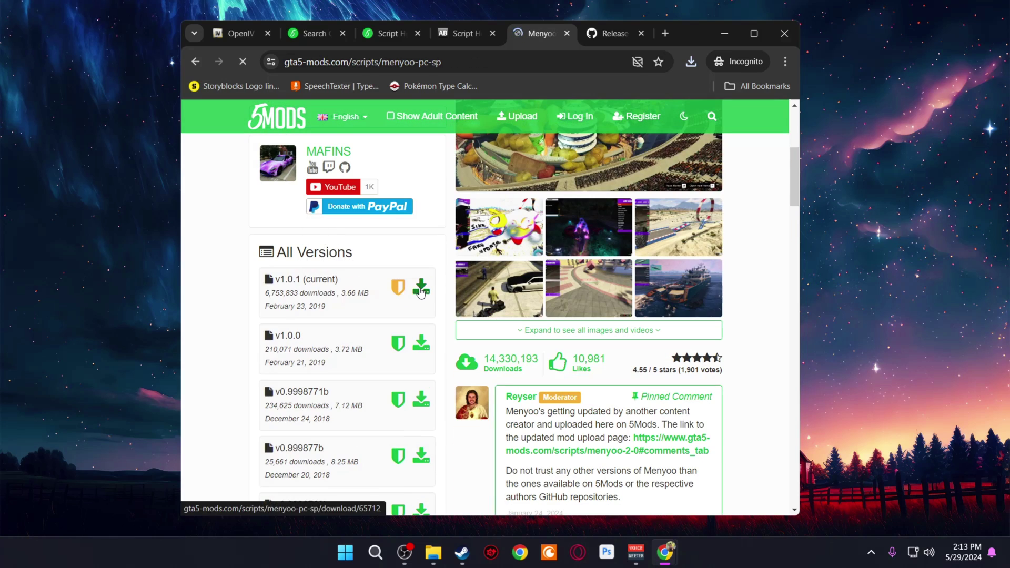
# Step: Save MenyooSP.zip from the v1.8.1 GitHub release into Downloads, then return to gta5-mods
pyautogui.click(421, 291)
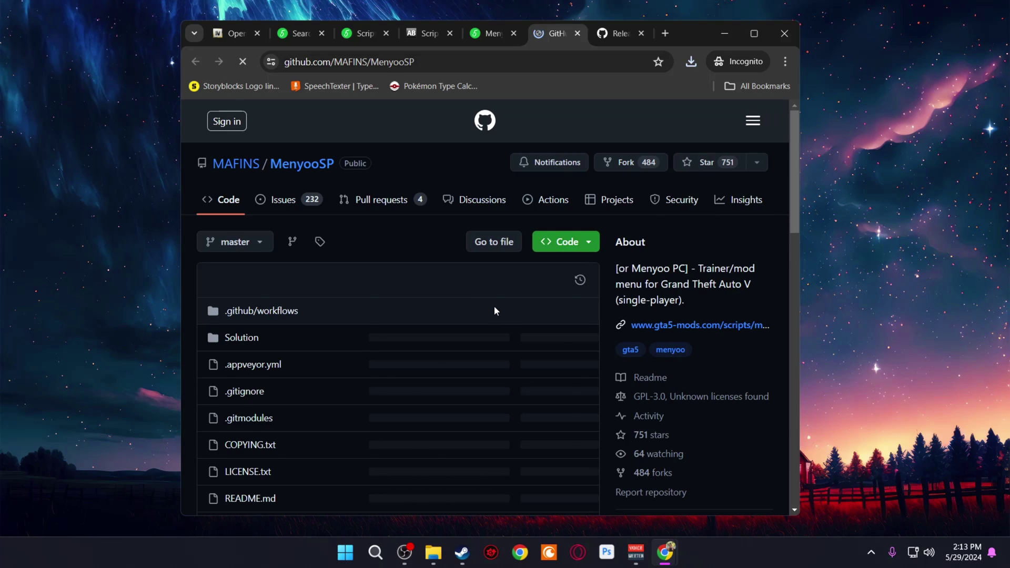
pyautogui.scroll(-5, 639, 299)
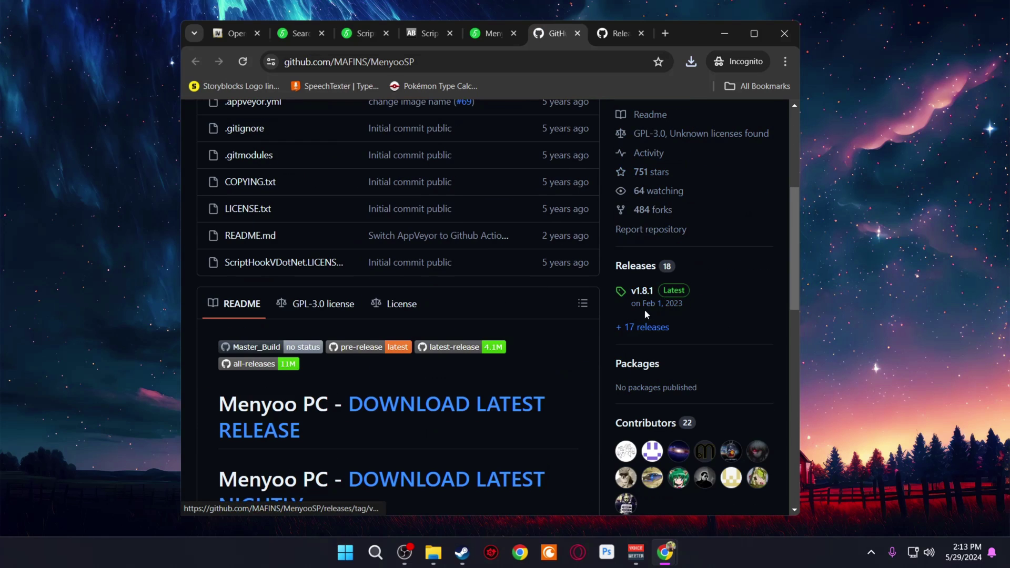
pyautogui.click(684, 295)
pyautogui.scroll(-8, 667, 298)
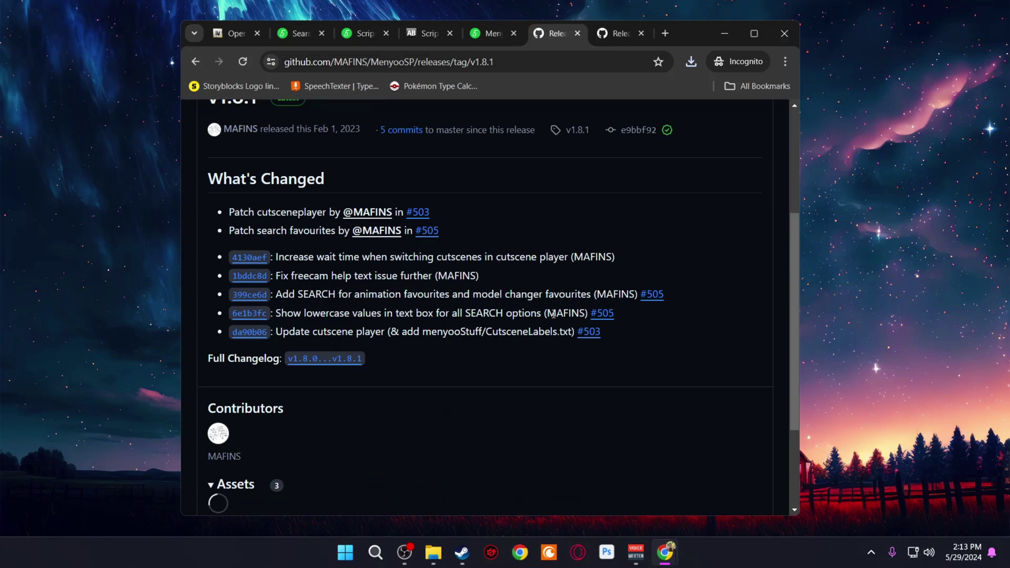
pyautogui.click(272, 321)
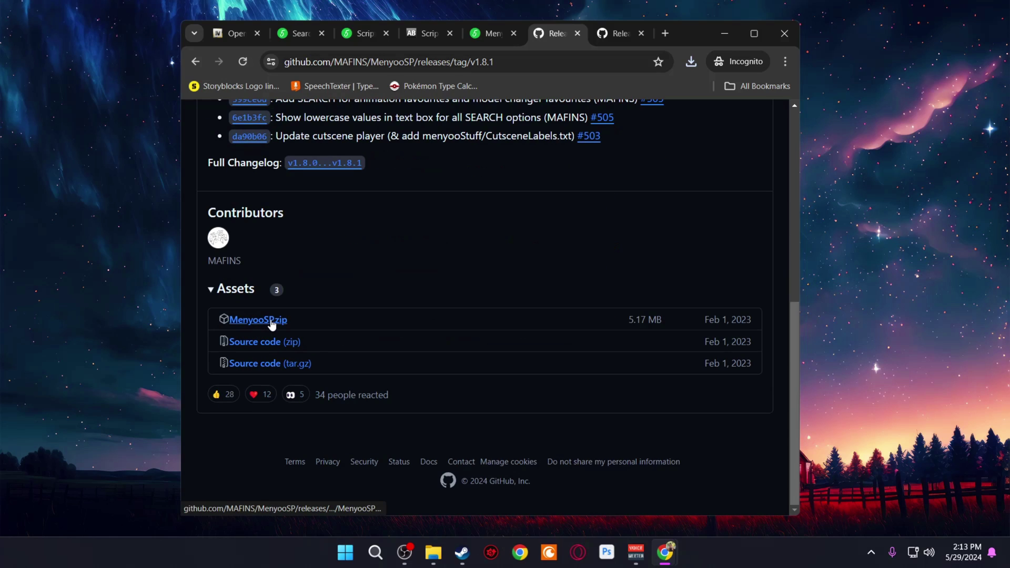
pyautogui.click(760, 346)
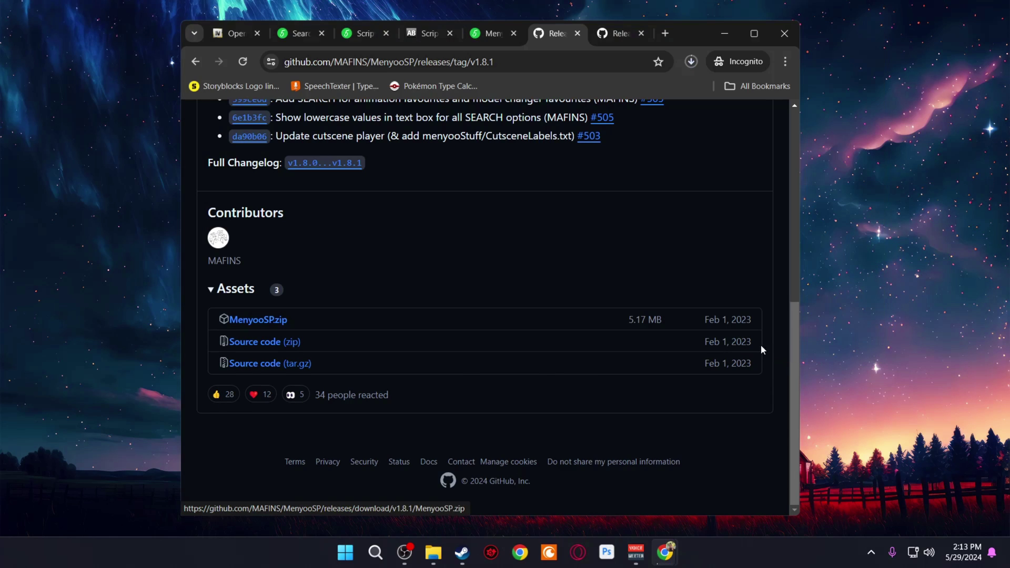
pyautogui.hotkey('ctrl', 'shift', 'Tab')
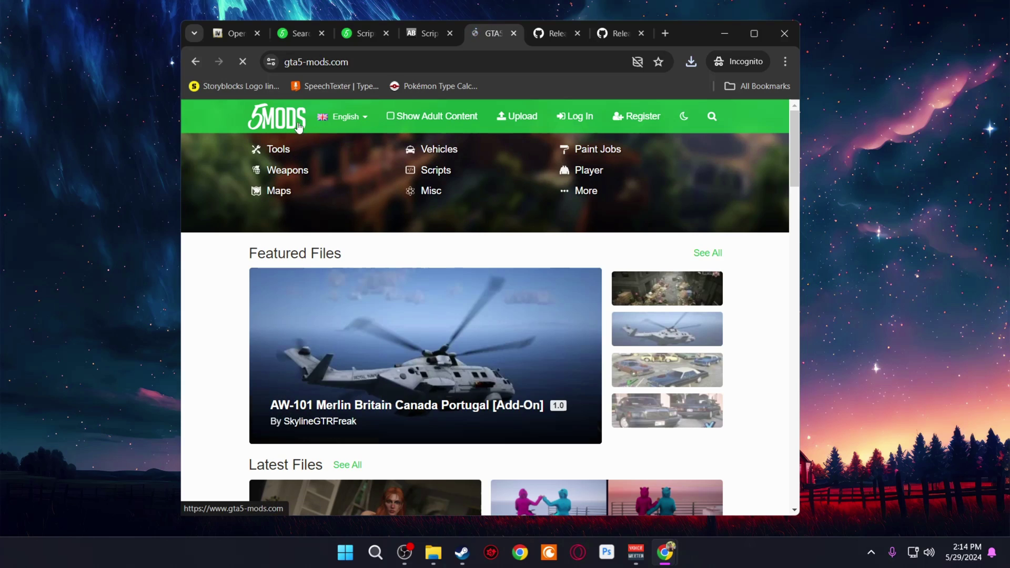
# Step: Sort Vehicles by Most Downloaded and go to the 2018 Honda Civic Type-R (FK8) mod page
pyautogui.click(440, 151)
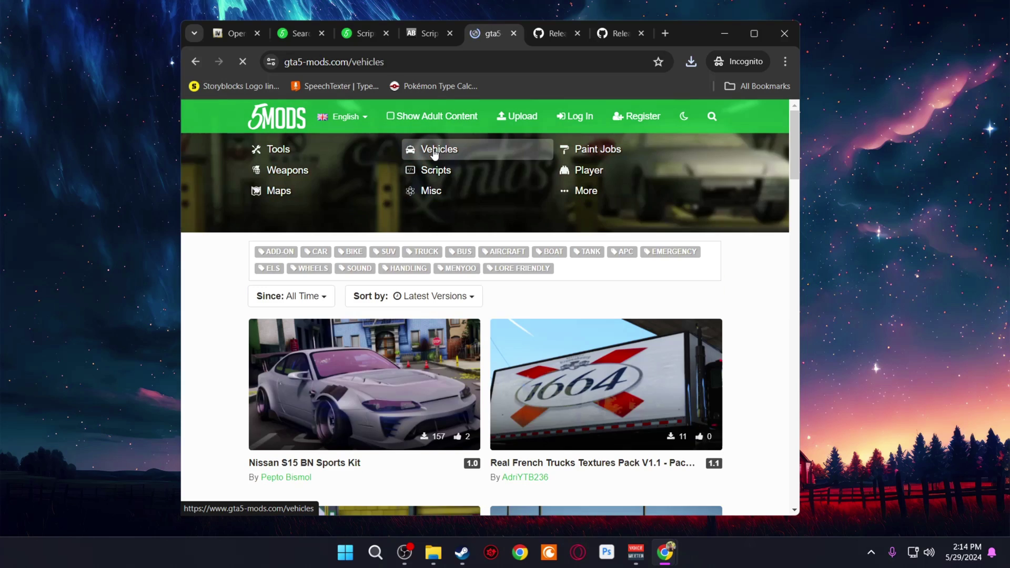
pyautogui.click(437, 299)
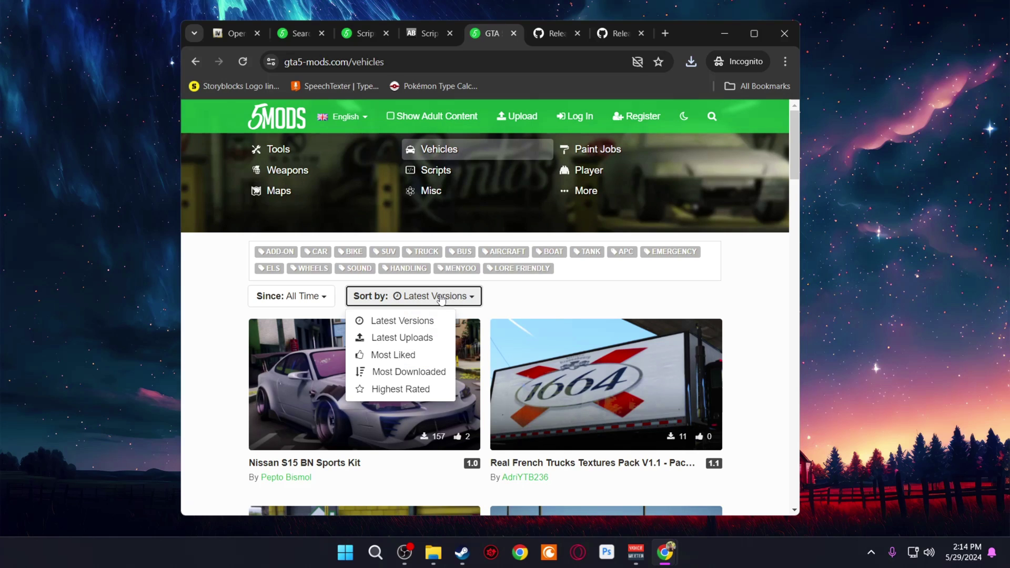
pyautogui.click(413, 371)
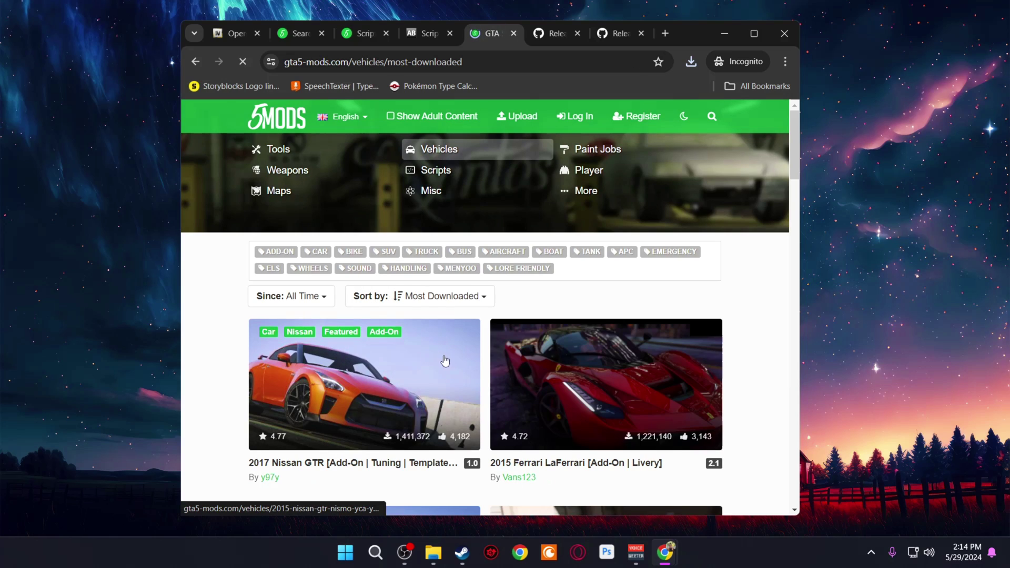
pyautogui.scroll(-1, 516, 363)
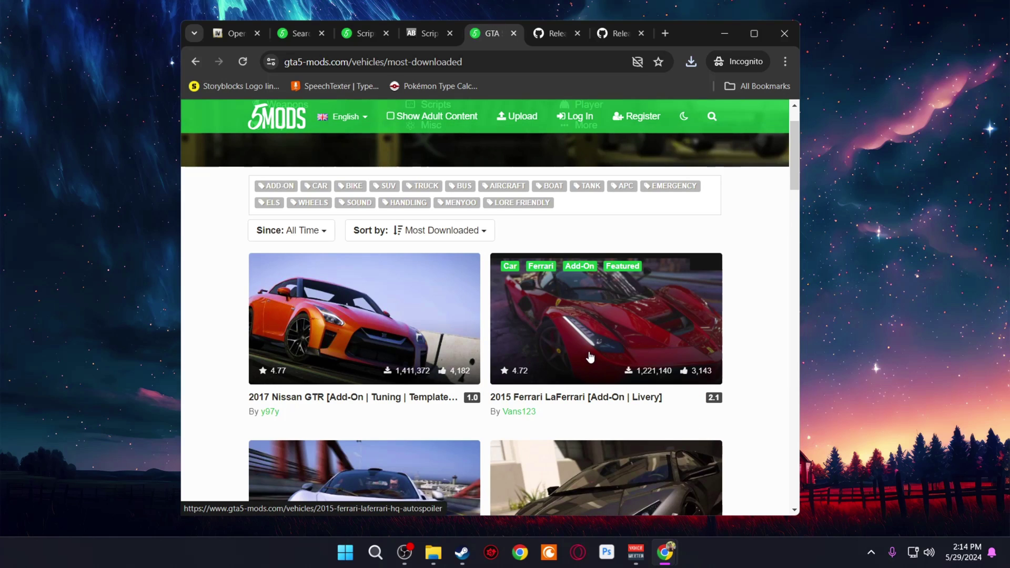
pyautogui.scroll(-9, 588, 366)
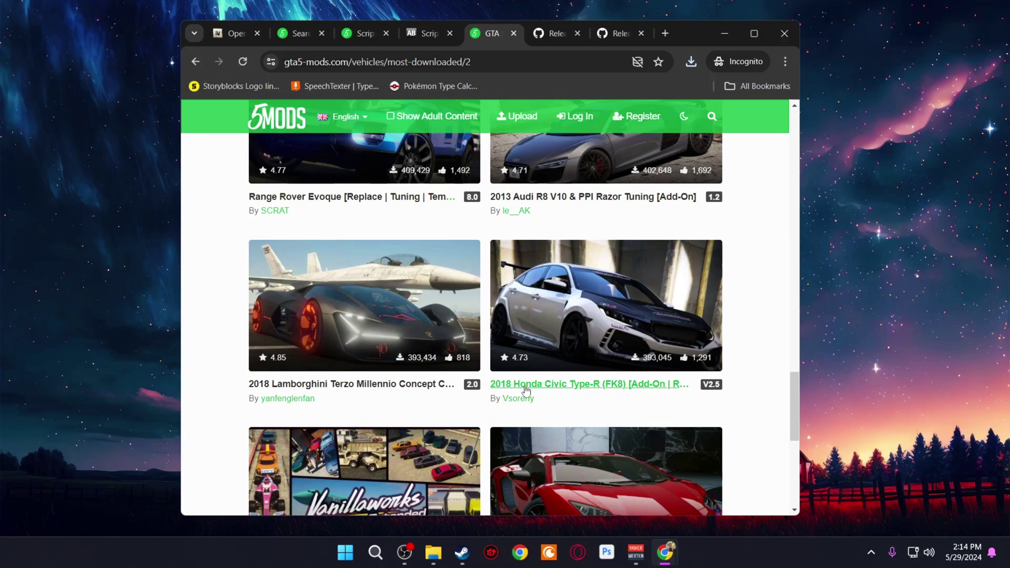
pyautogui.click(583, 388)
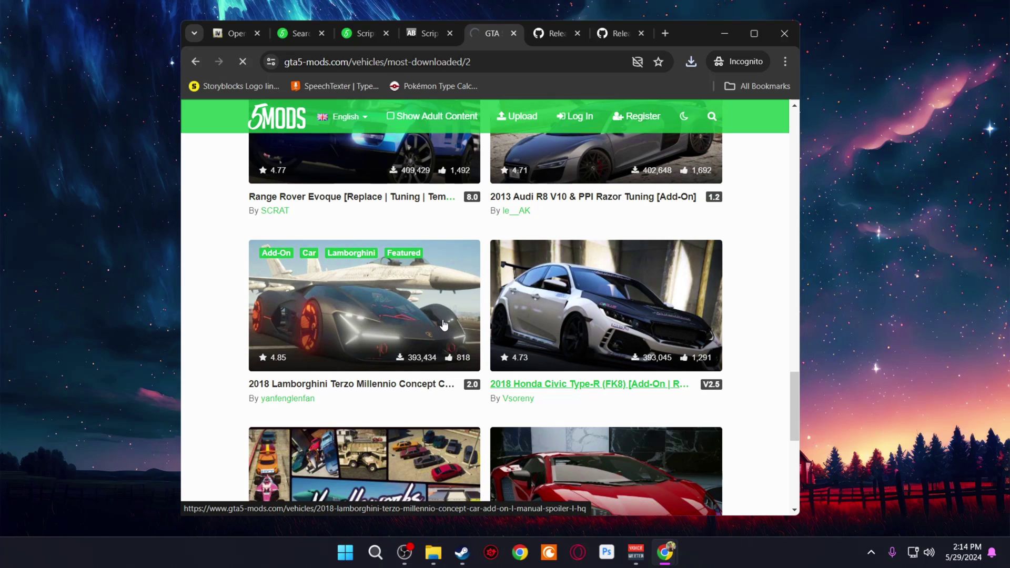
# Step: Save the J'S Racing & Varis Livery .rar archive into Downloads
pyautogui.scroll(-4, 373, 327)
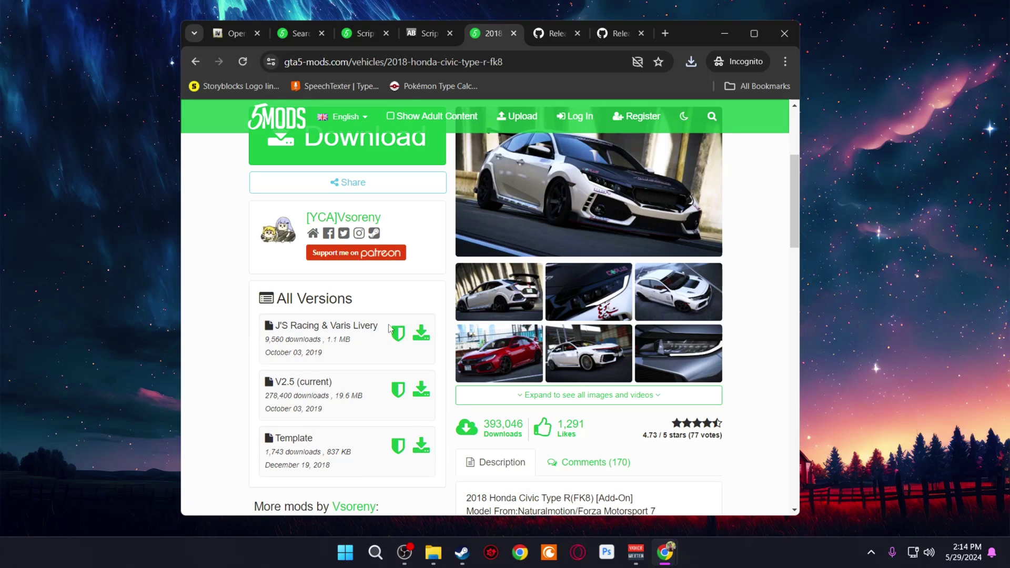
pyautogui.click(421, 332)
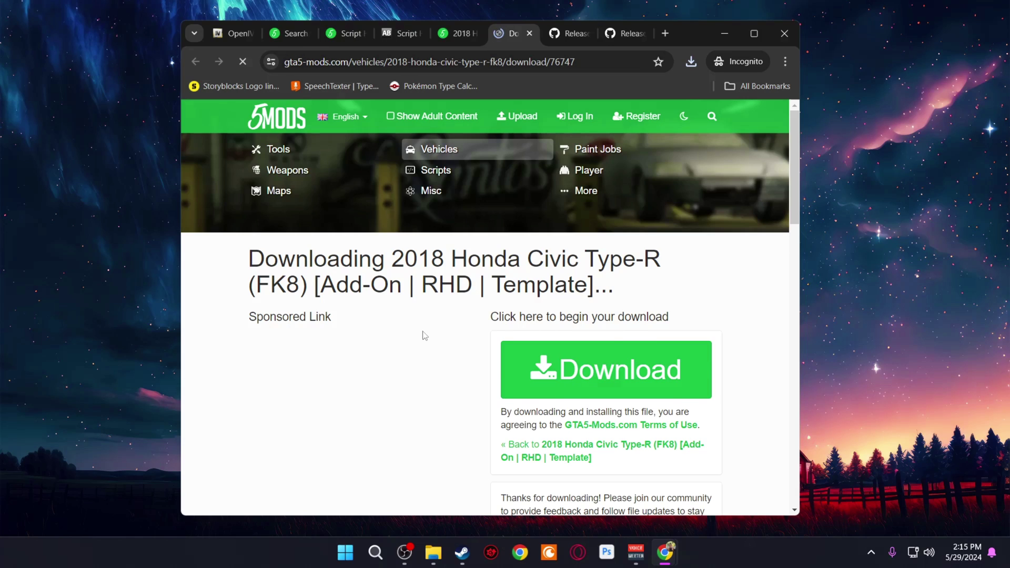
pyautogui.click(544, 308)
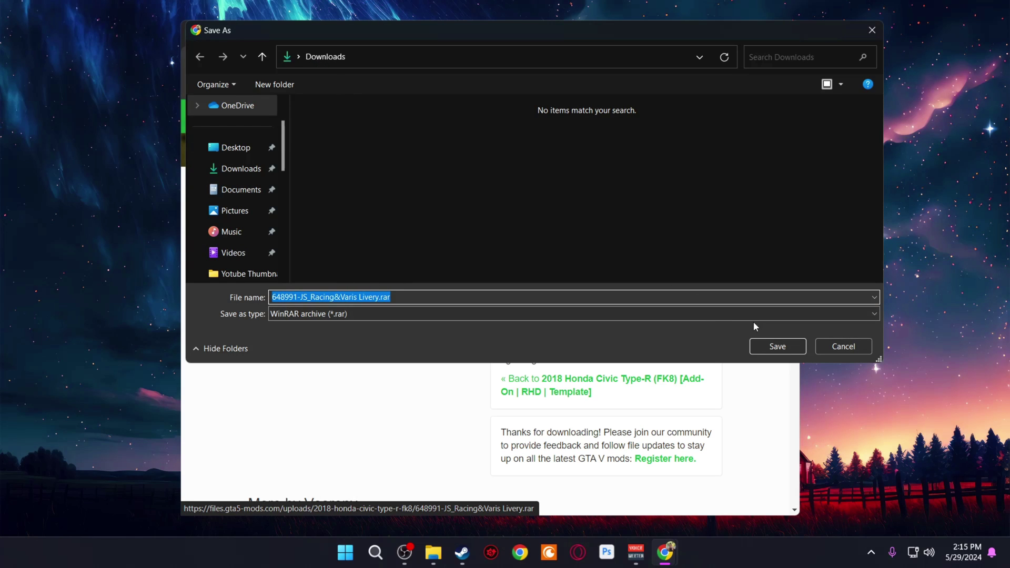
pyautogui.click(770, 346)
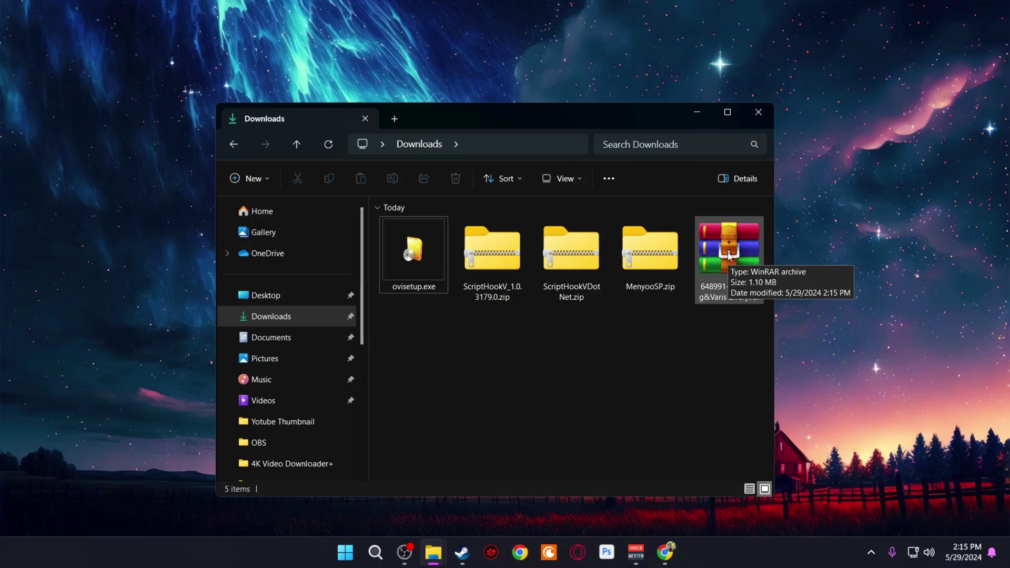
# Step: Extract the four downloaded archives into their own folders with 7-Zip, then delete the archives
pyautogui.click(710, 264)
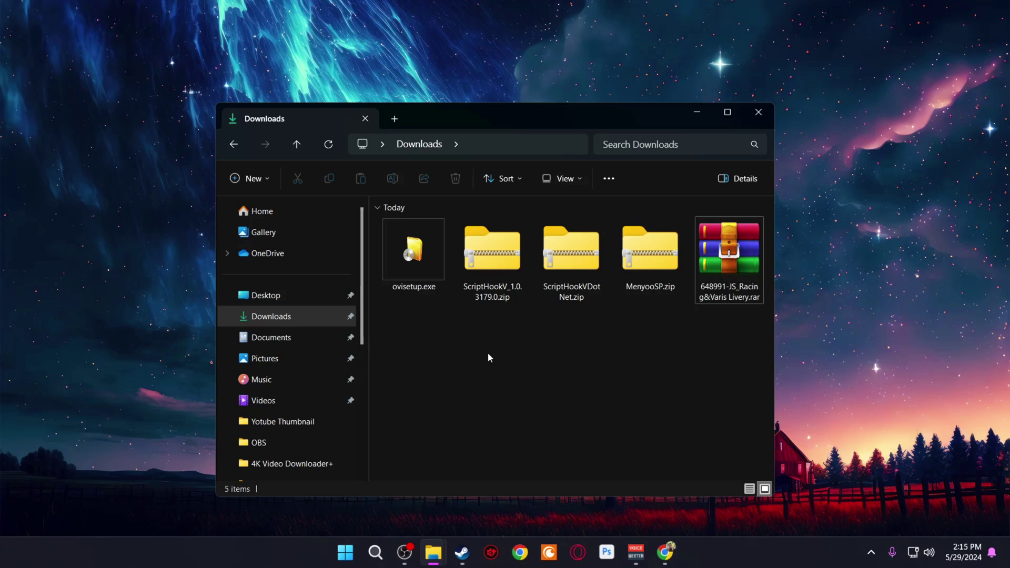
pyautogui.moveTo(488, 353); pyautogui.dragTo(729, 261)
pyautogui.rightClick(728, 262)
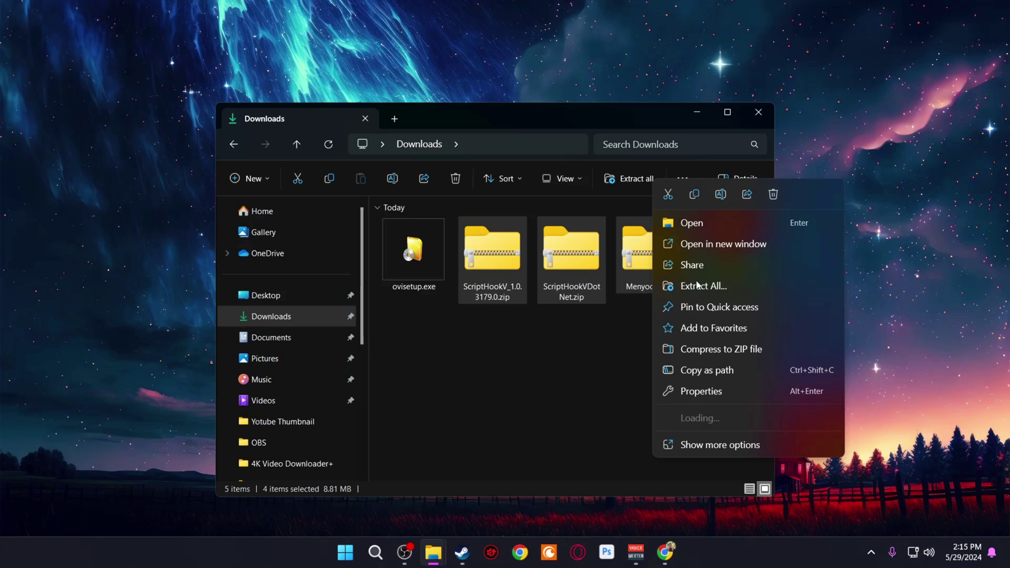
pyautogui.click(723, 446)
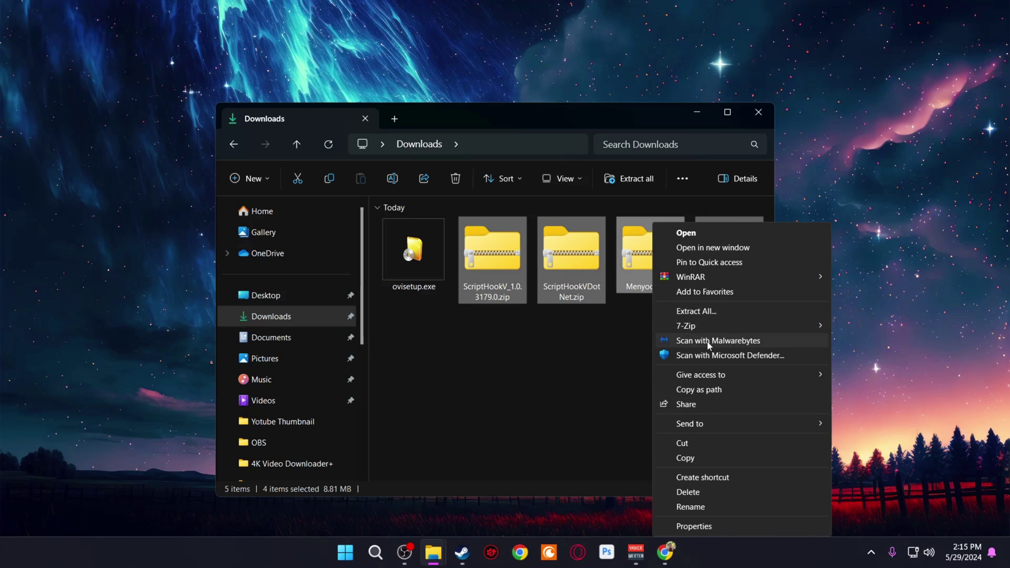
pyautogui.moveTo(696, 328)
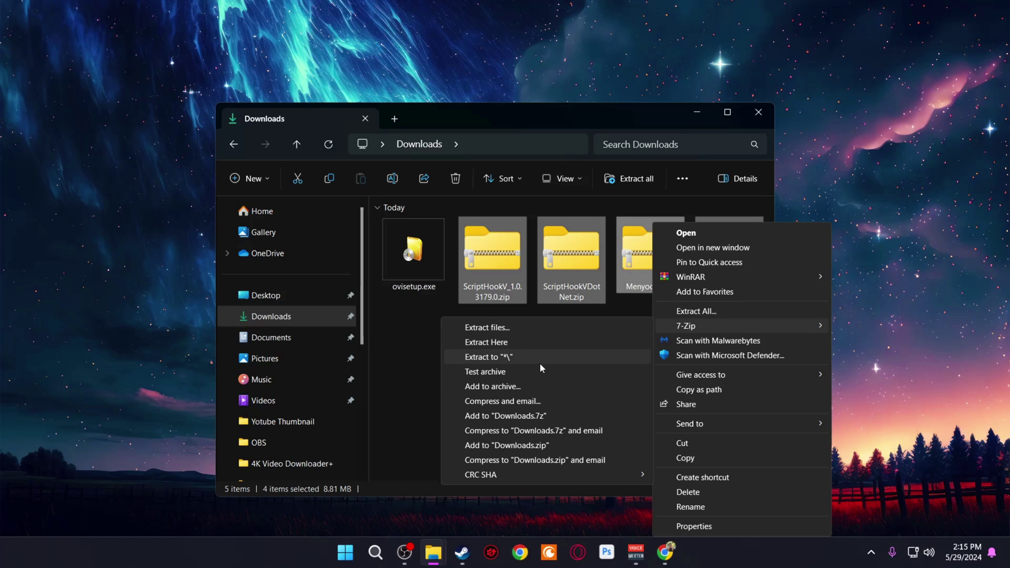
pyautogui.click(508, 358)
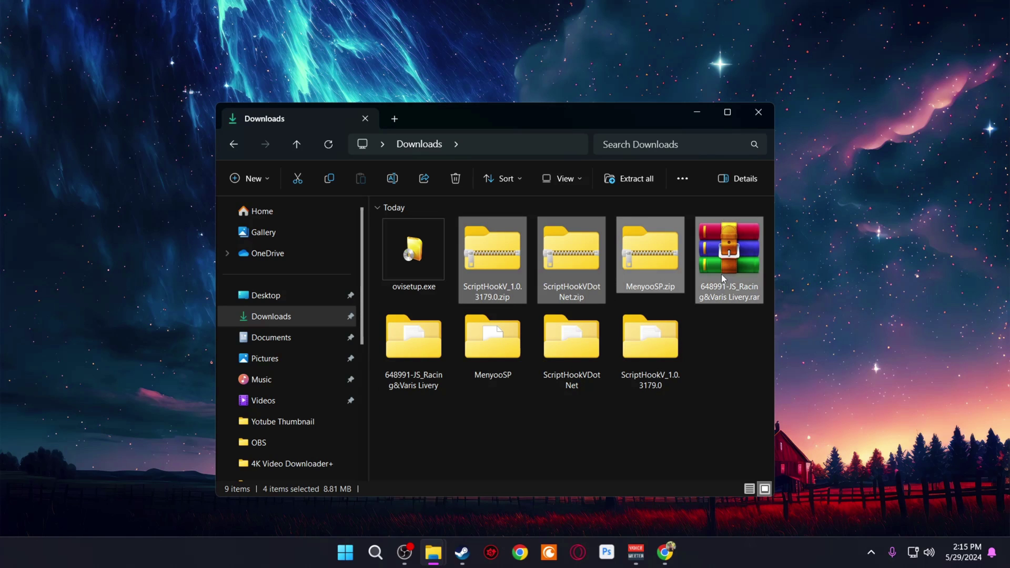
pyautogui.click(455, 174)
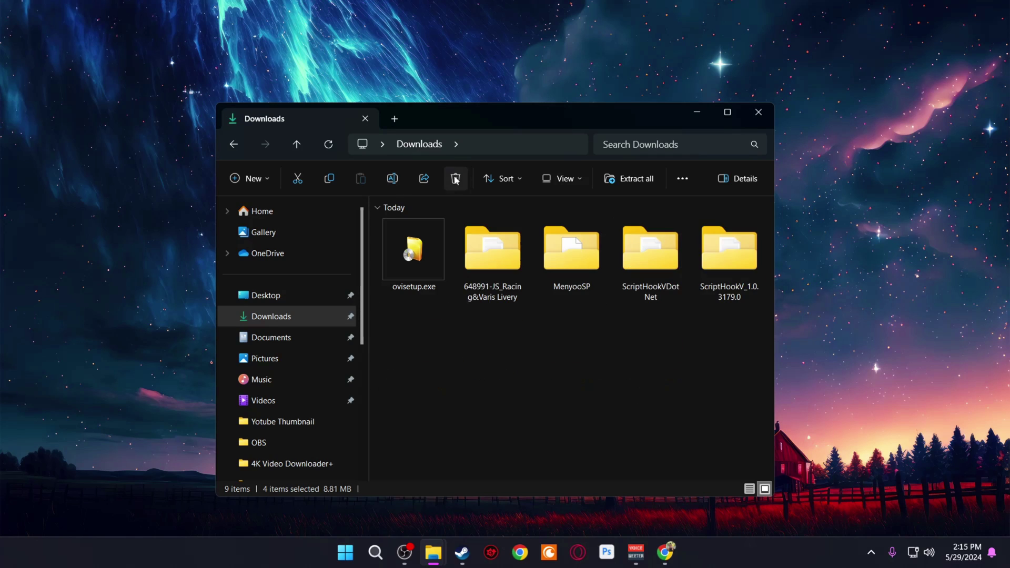
pyautogui.moveTo(512, 345); pyautogui.dragTo(716, 352)
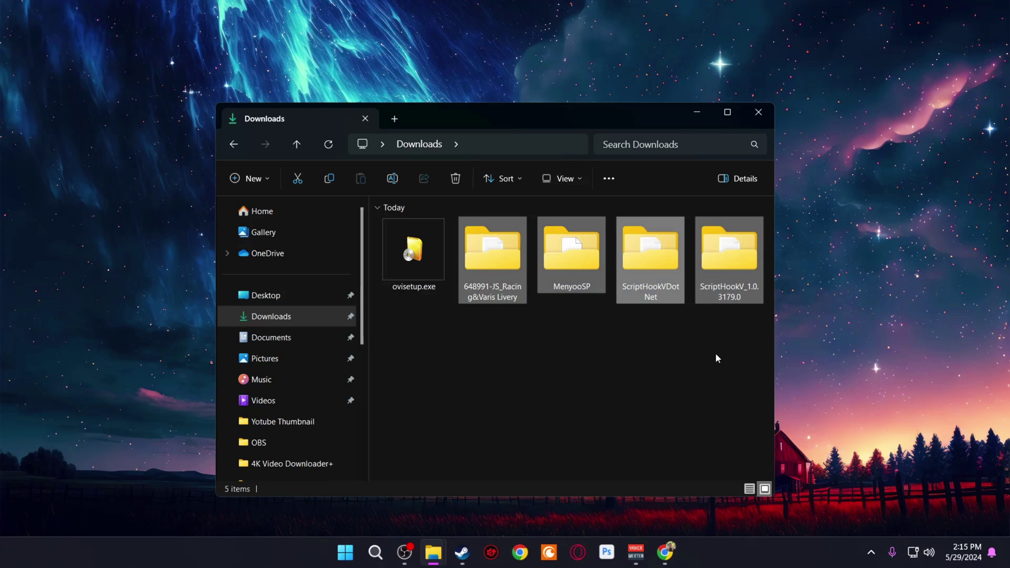
# Step: Run ovisetup.exe, accept the licence and install OpenIV 4.1 with its 20.4 Mb download, then close the installer
pyautogui.doubleClick(415, 260)
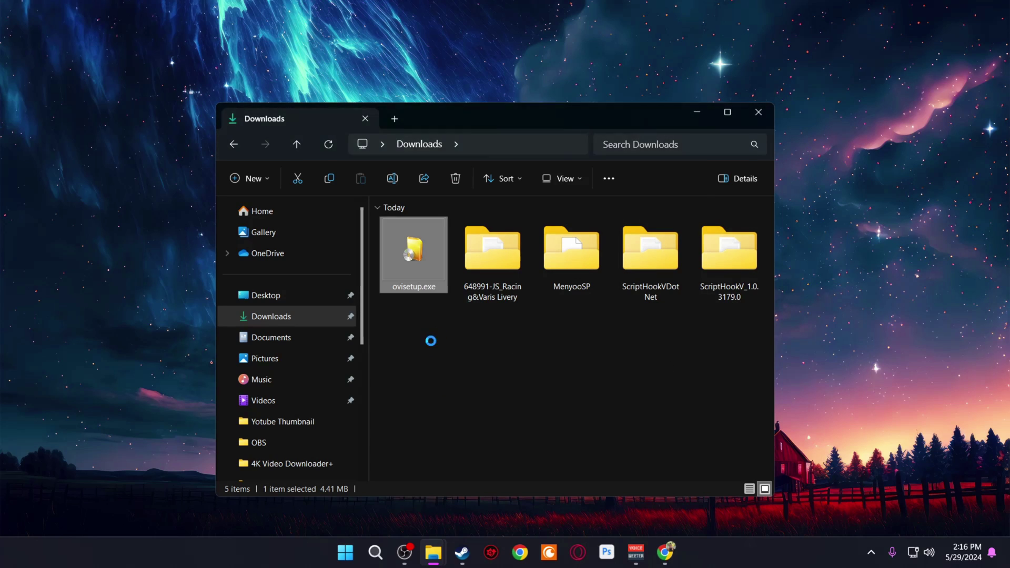
pyautogui.click(644, 414)
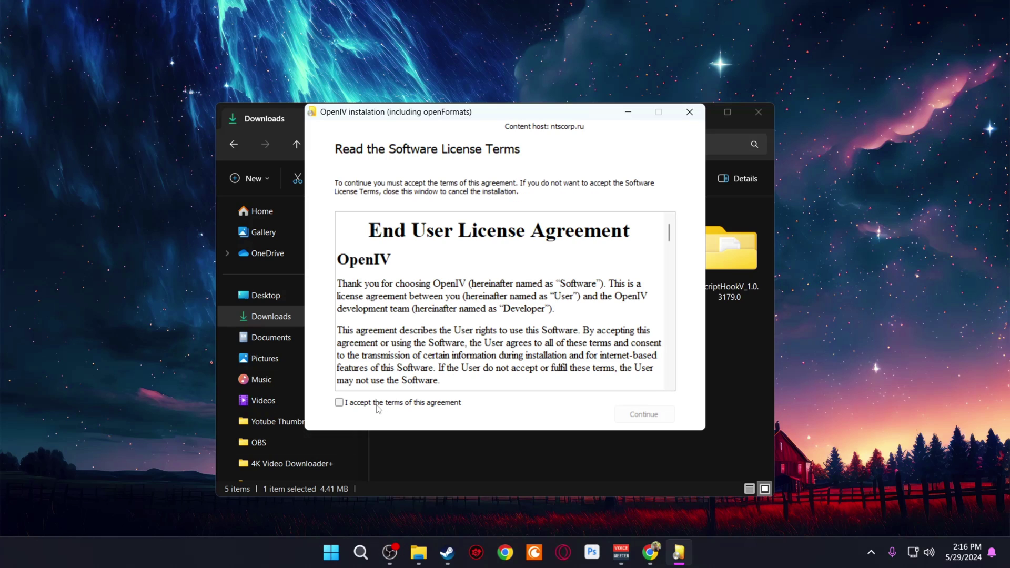
pyautogui.click(376, 404)
pyautogui.click(644, 414)
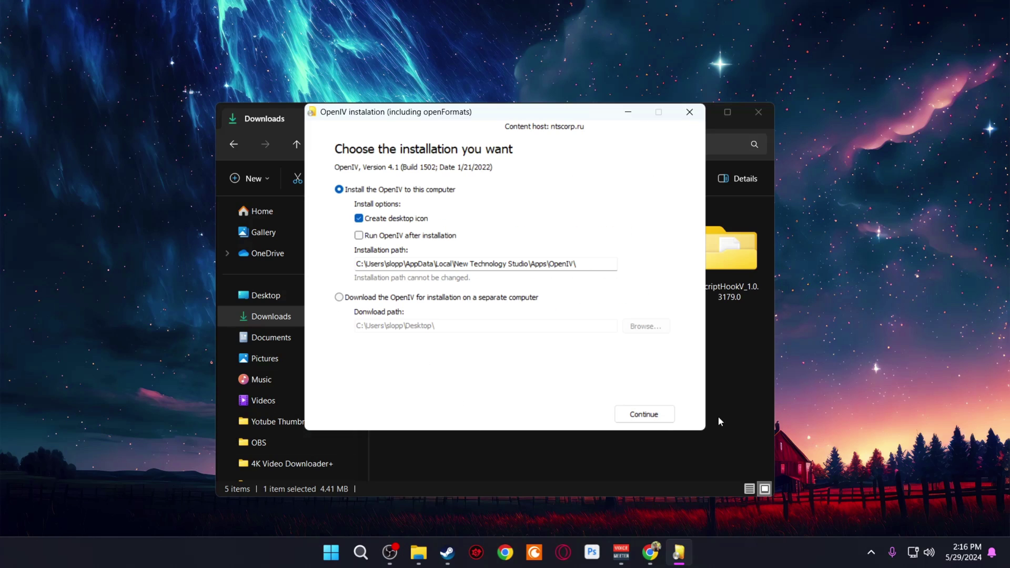
pyautogui.click(653, 425)
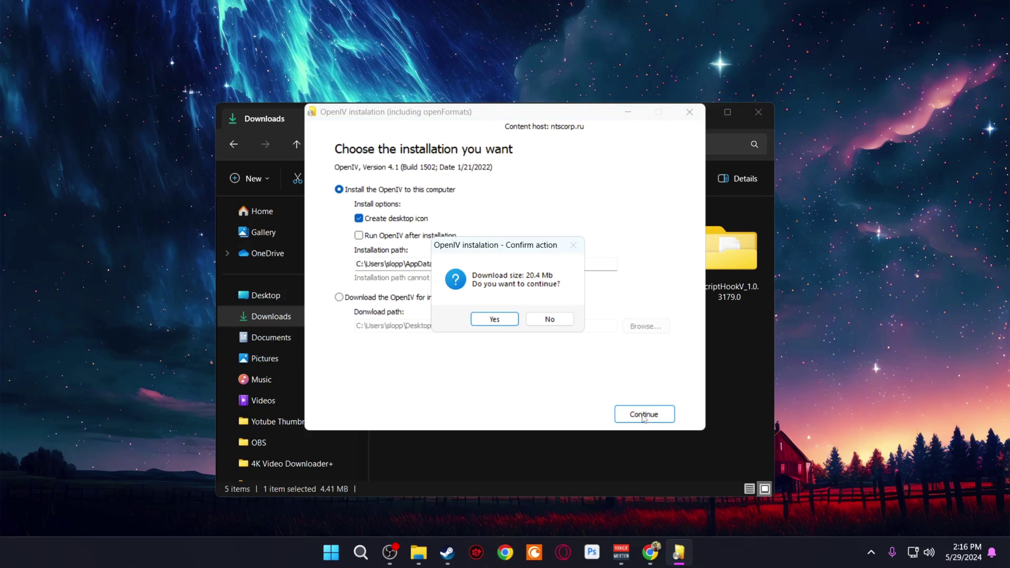
pyautogui.click(497, 320)
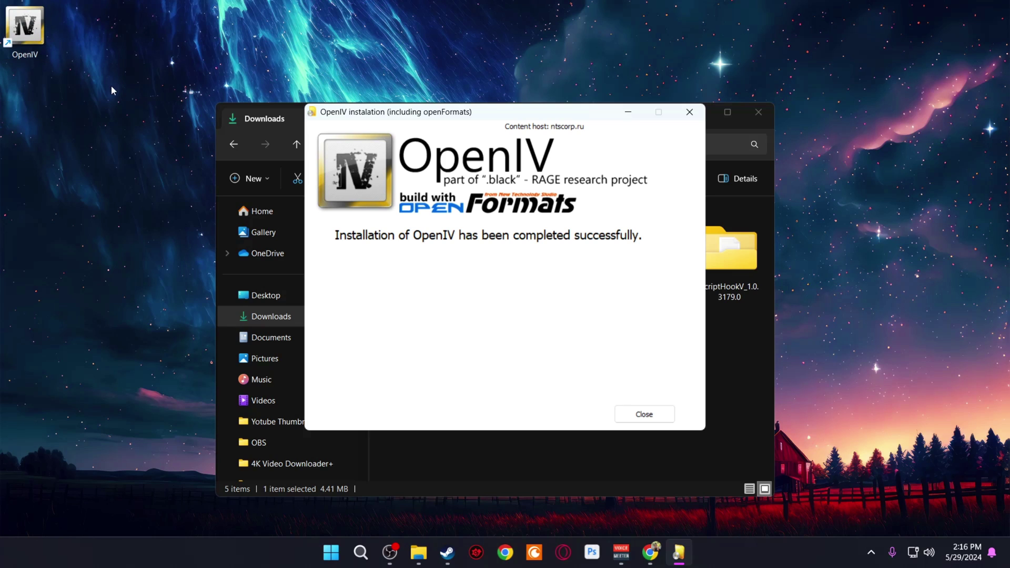
pyautogui.click(632, 415)
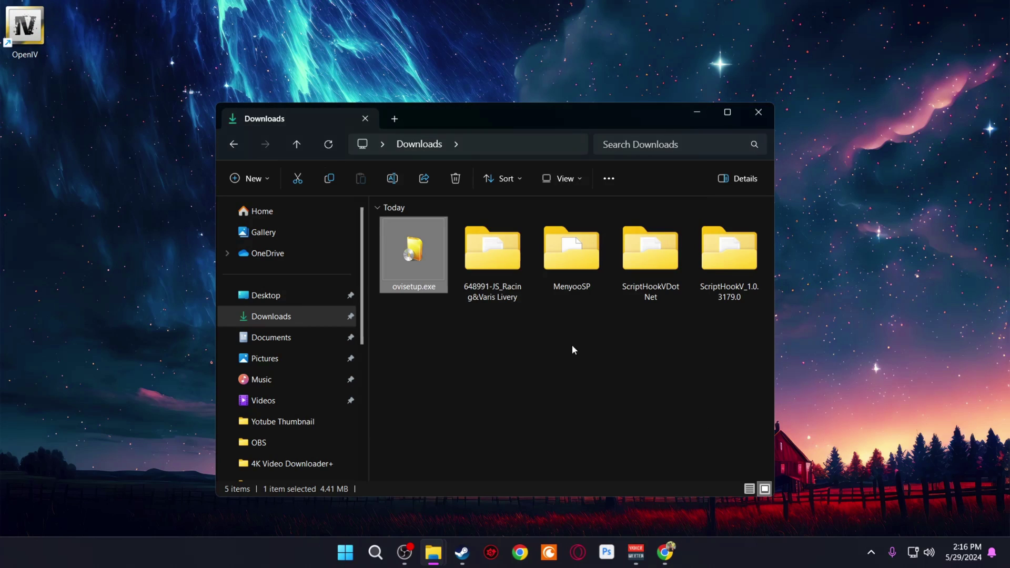
# Step: Launch OpenIV from the desktop and choose Grand Theft Auto V for Windows
pyautogui.doubleClick(26, 26)
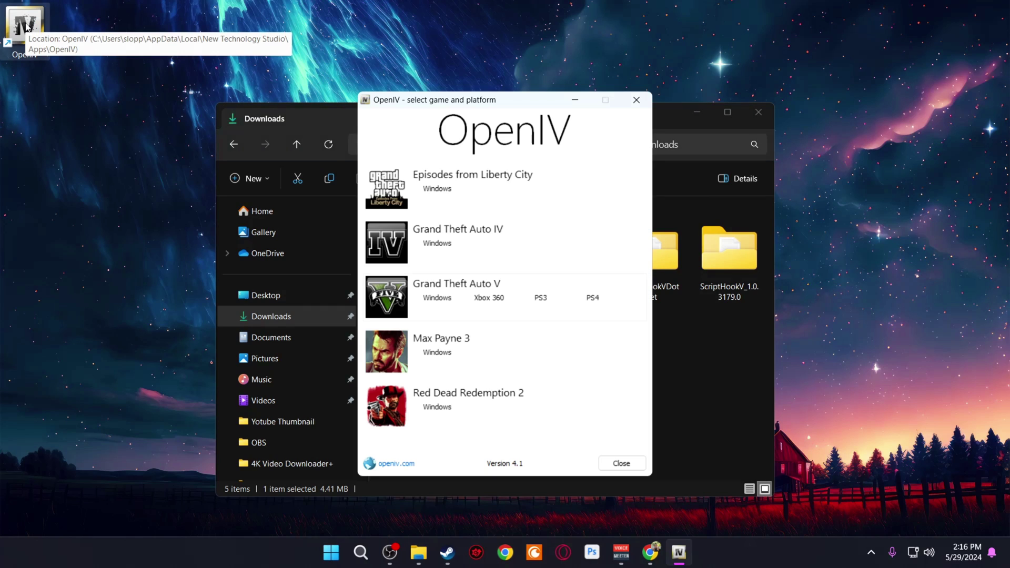
pyautogui.click(437, 298)
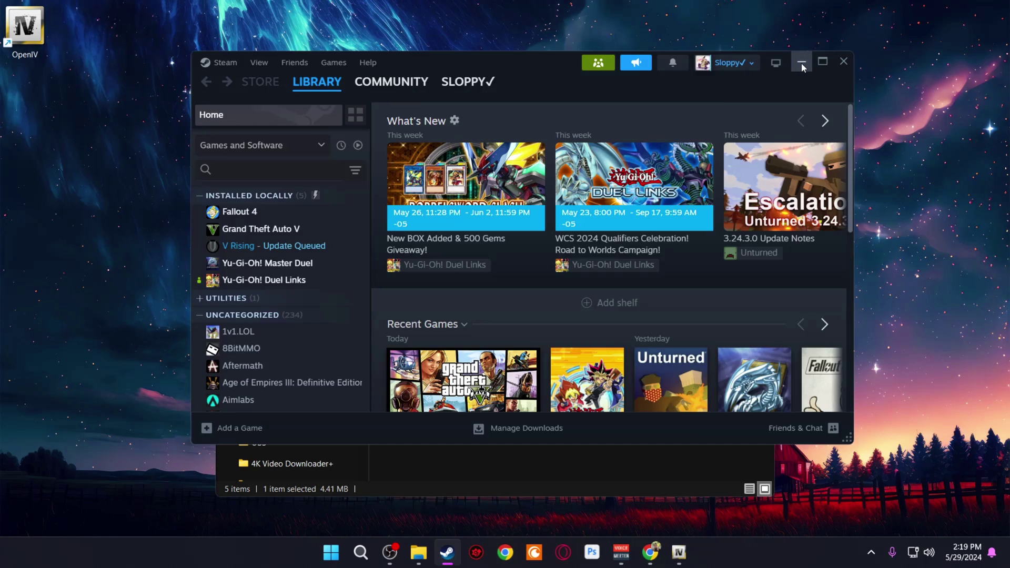
pyautogui.click(800, 62)
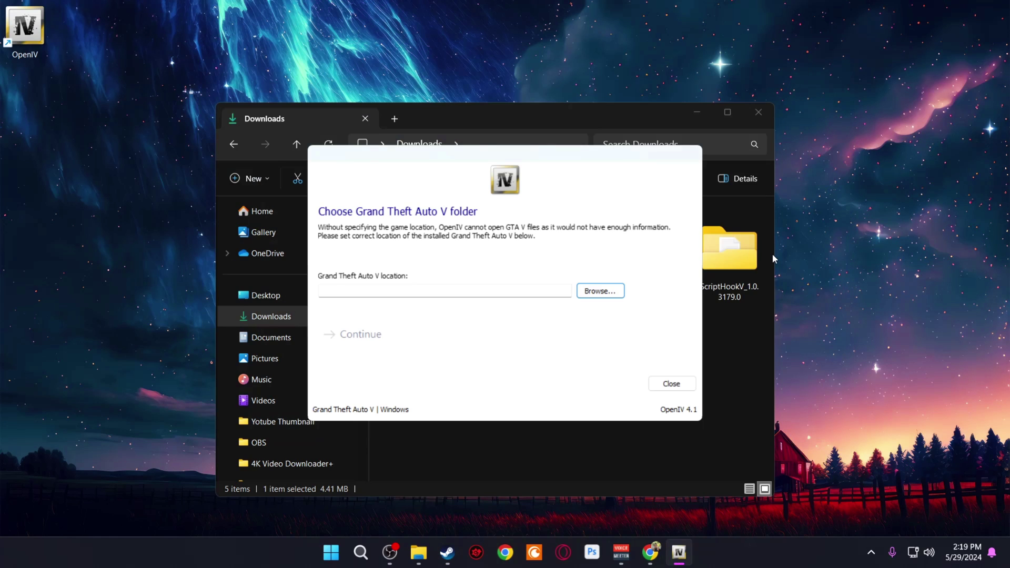
# Step: Copy the GTA V install path D:\SteamLibrary\steamapps\common\Grand Theft Auto V via Steam's local files, then hide Explorer and Steam
pyautogui.click(447, 553)
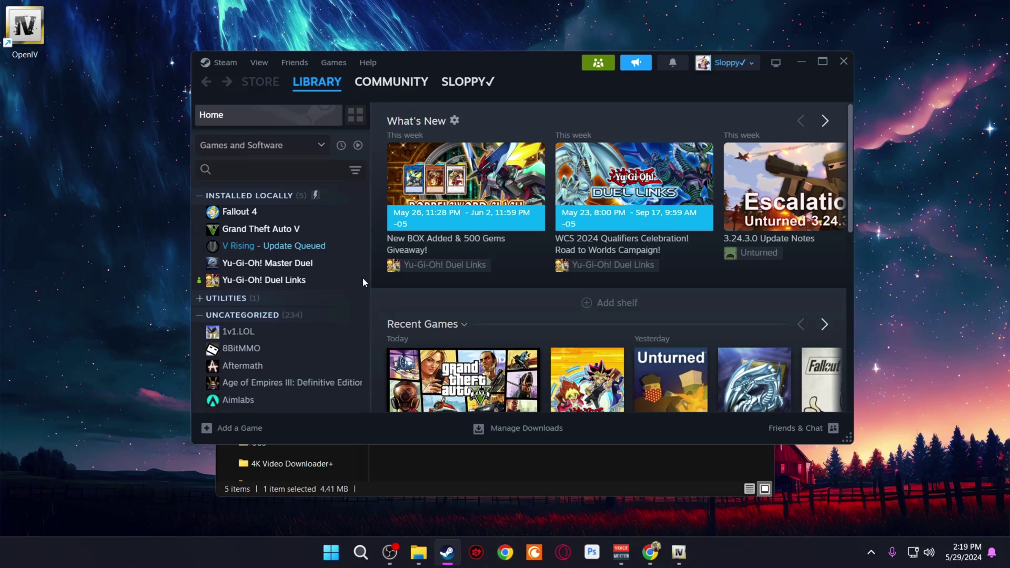
pyautogui.rightClick(271, 235)
pyautogui.moveTo(323, 332)
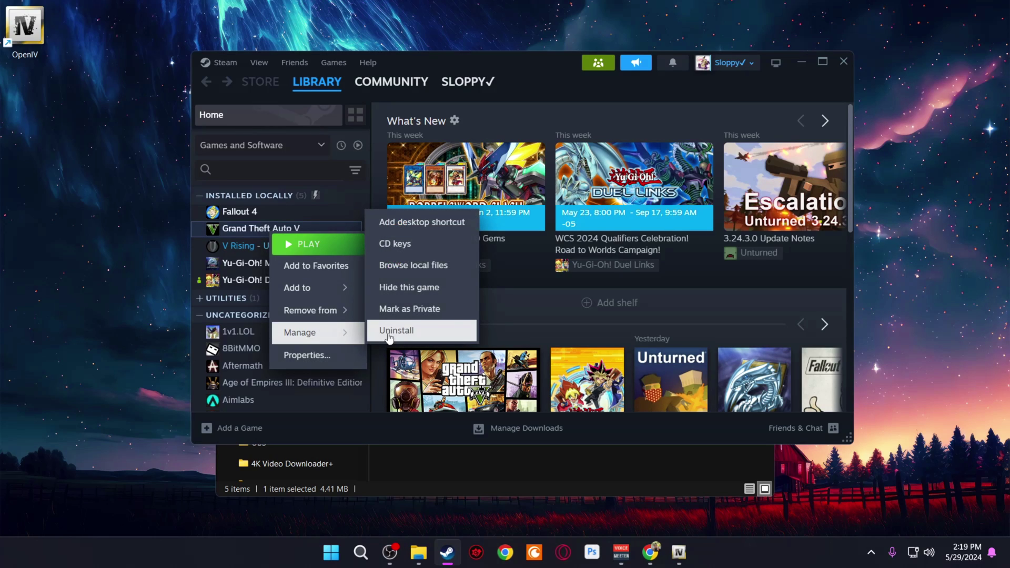
pyautogui.click(411, 266)
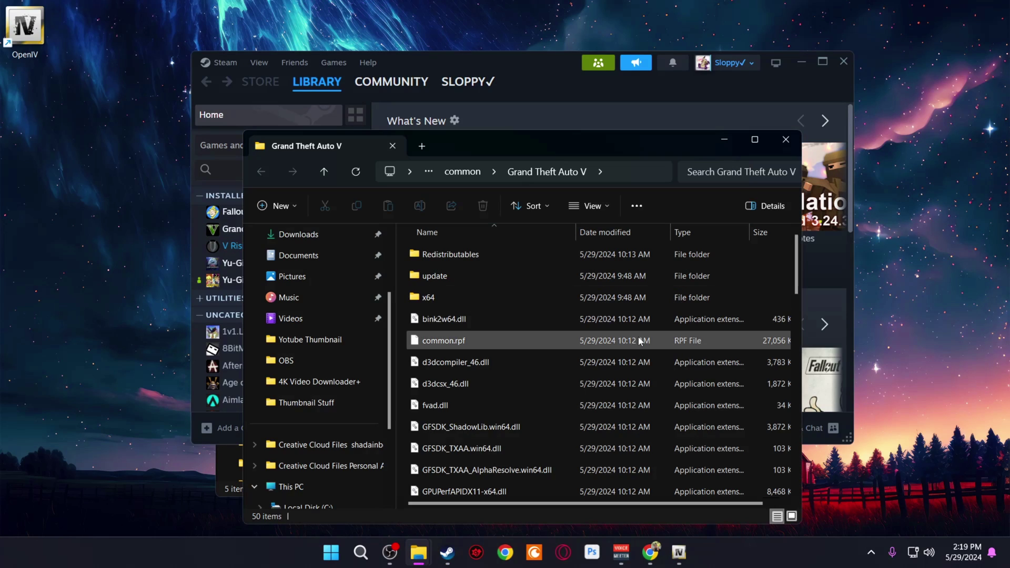
pyautogui.scroll(-3, 610, 339)
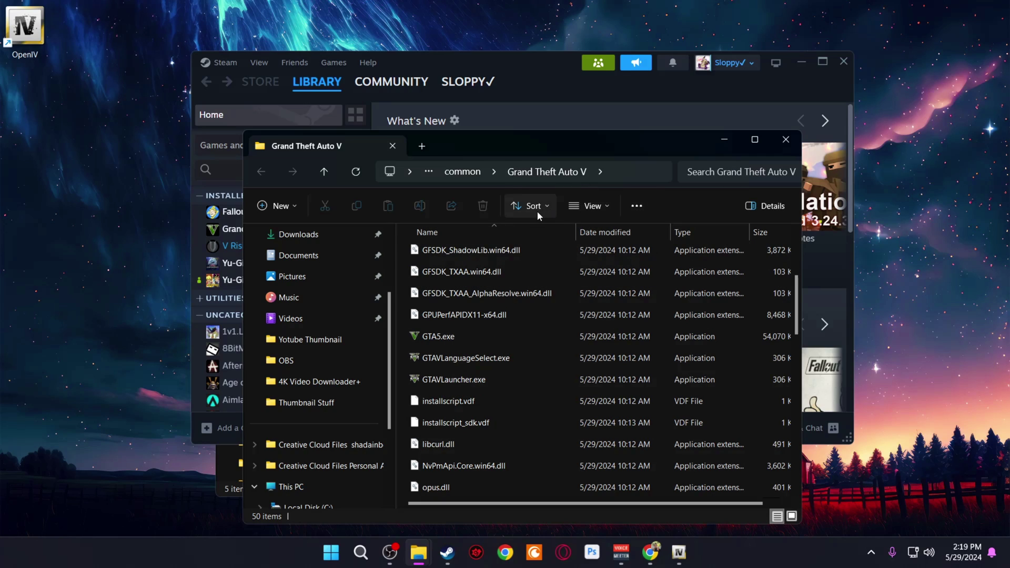
pyautogui.click(633, 169)
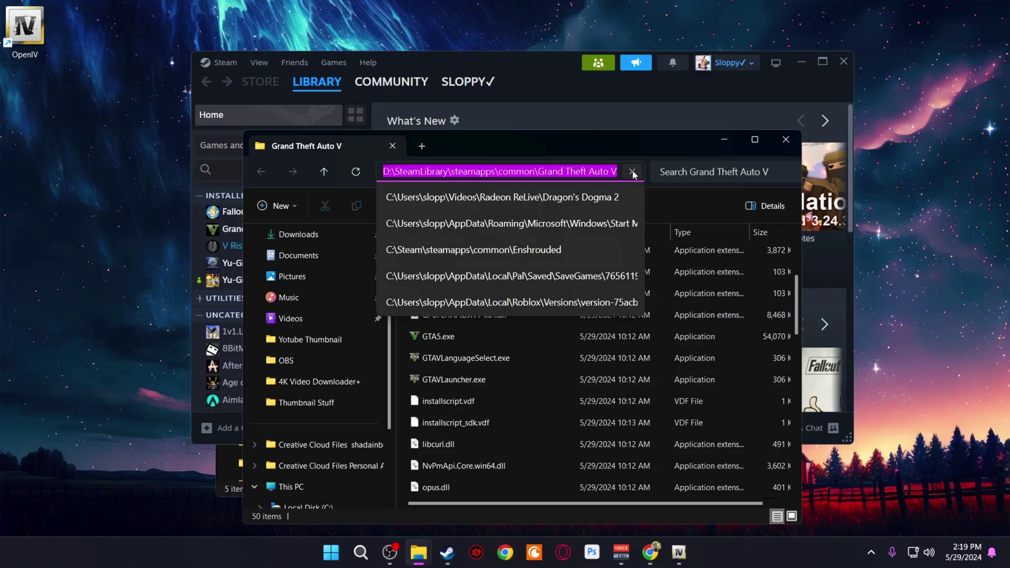
pyautogui.rightClick(569, 173)
pyautogui.click(598, 210)
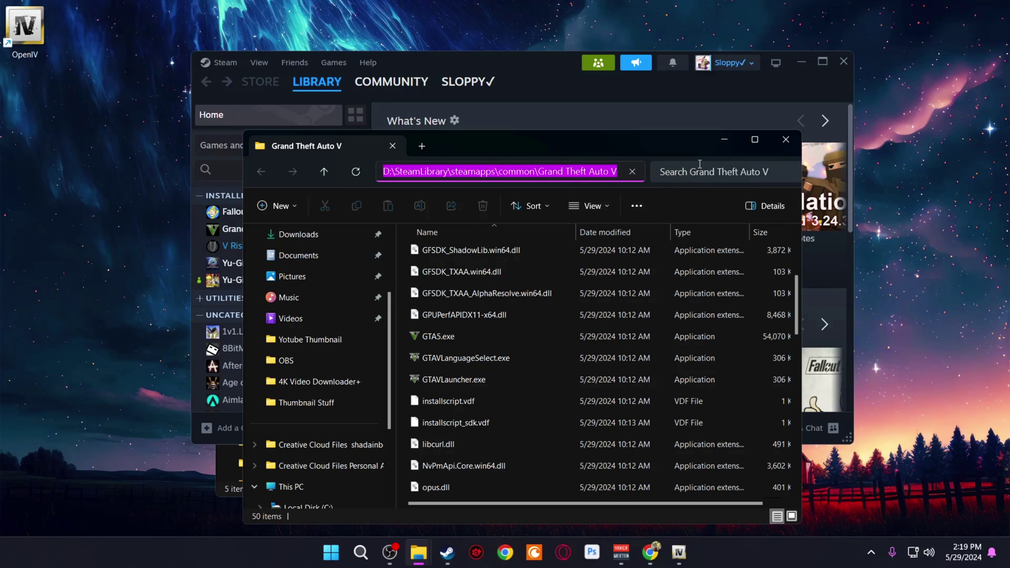
pyautogui.click(726, 147)
pyautogui.click(802, 62)
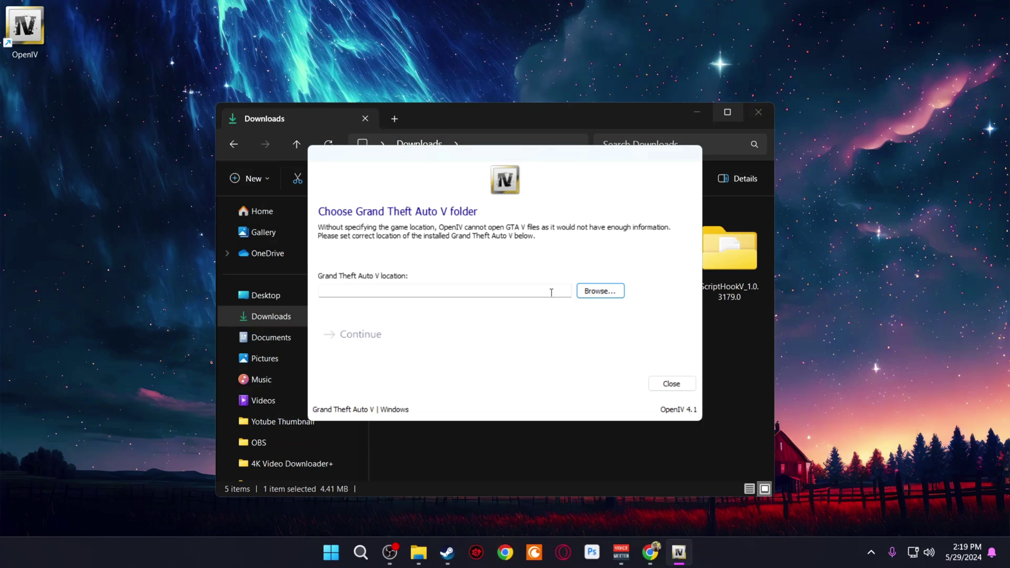
# Step: Point OpenIV at D:\SteamLibrary\steamapps\common\Grand Theft Auto V and accept GTA5.exe 1.0.3179.0
pyautogui.click(603, 290)
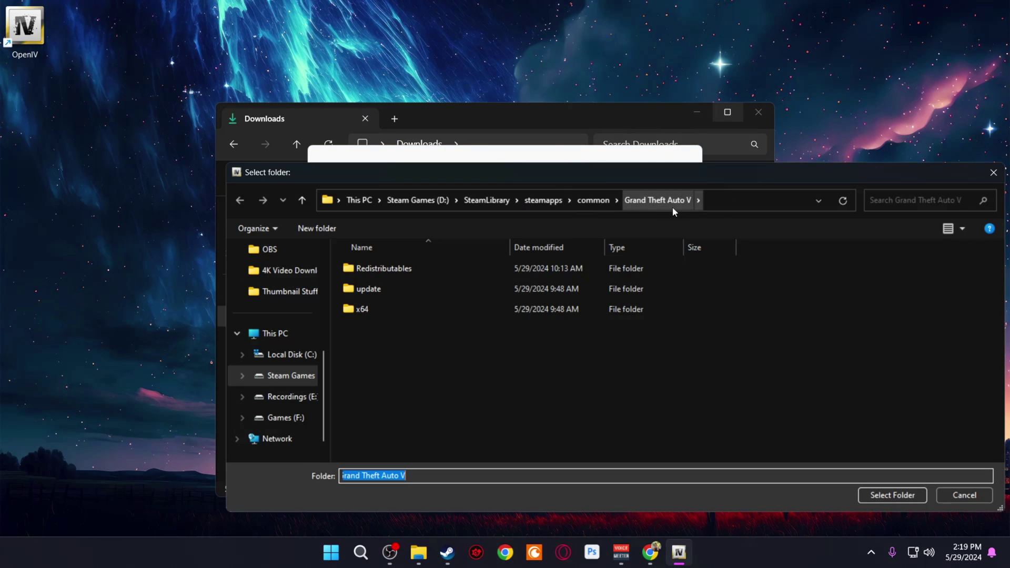
pyautogui.click(738, 201)
pyautogui.press('BackSpace')
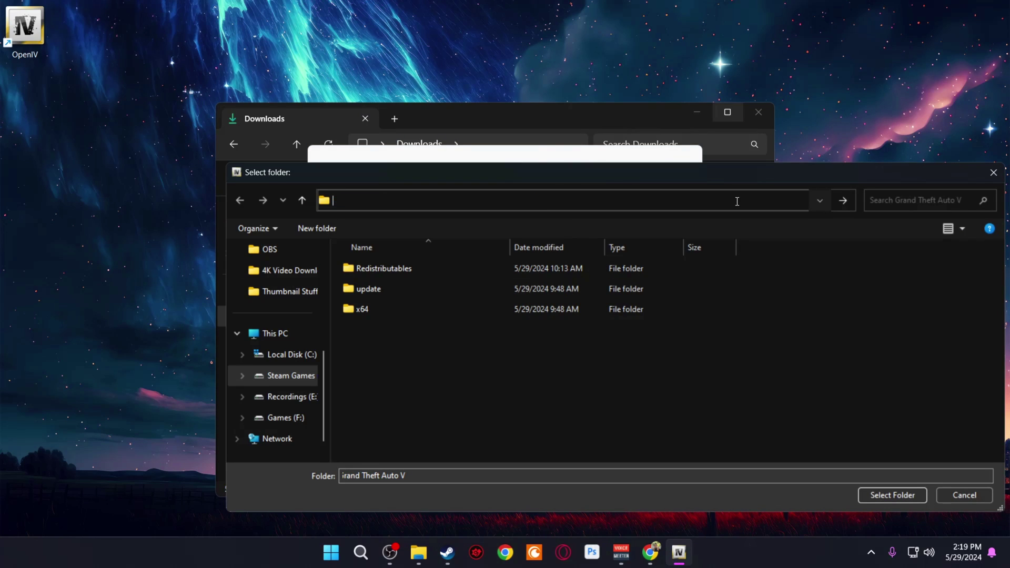
pyautogui.hotkey('ctrl', 'v')
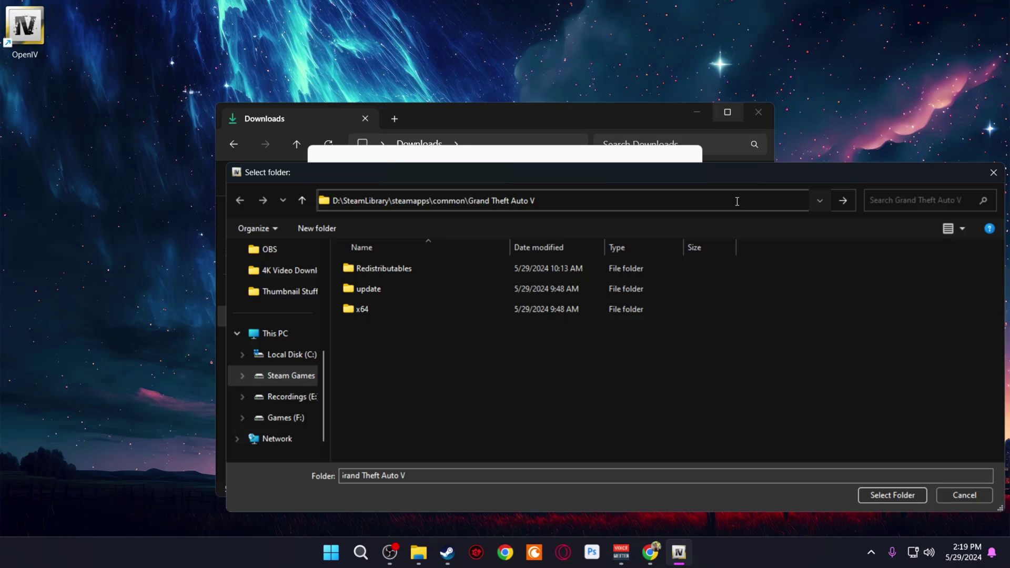
pyautogui.press('Return')
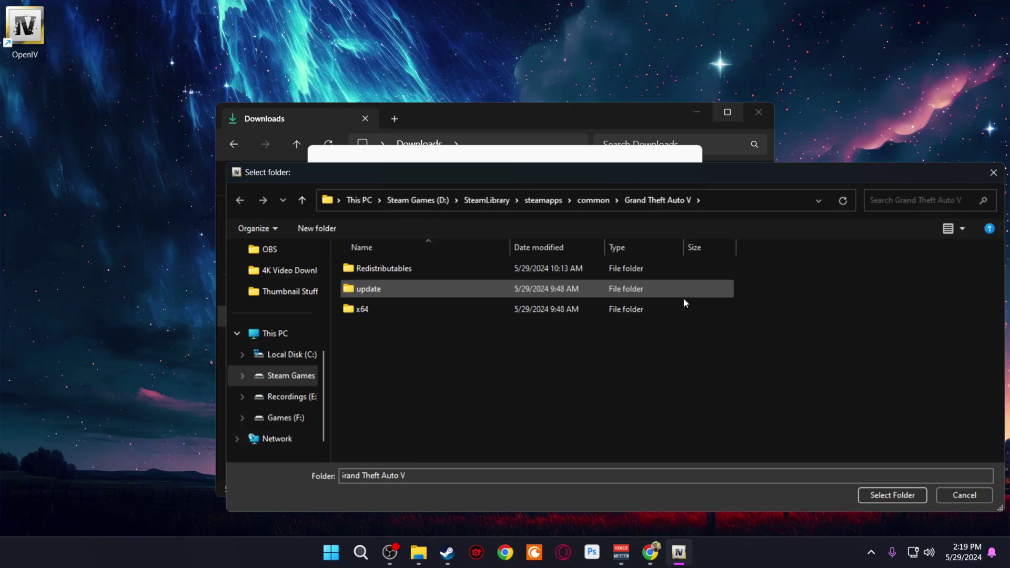
pyautogui.click(895, 497)
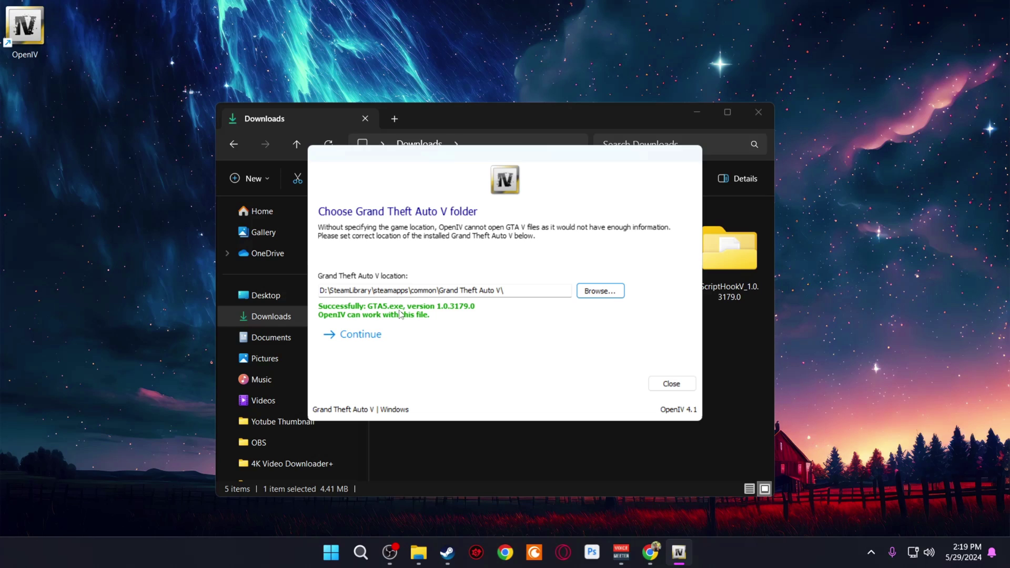
pyautogui.click(356, 337)
# Step: Continue past the backup notice and select GTA5.exe in the game files
pyautogui.click(388, 342)
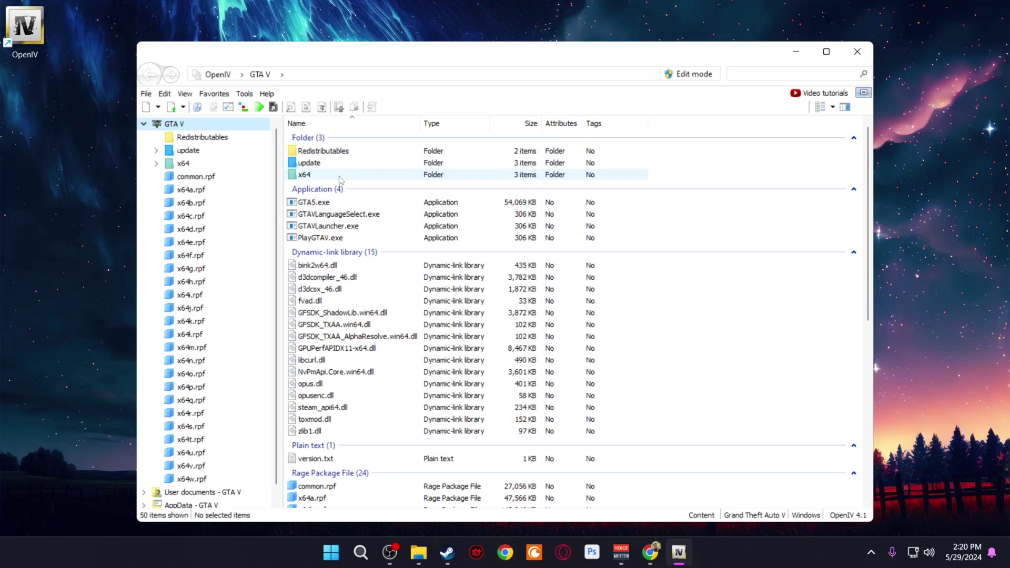
pyautogui.click(323, 204)
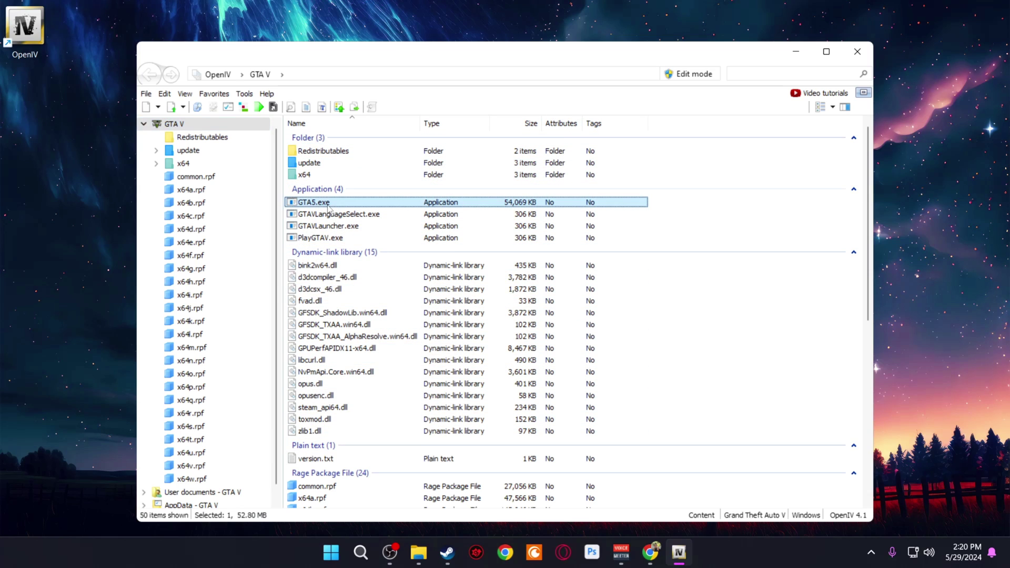
pyautogui.scroll(-2, 332, 171)
pyautogui.scroll(2, 330, 168)
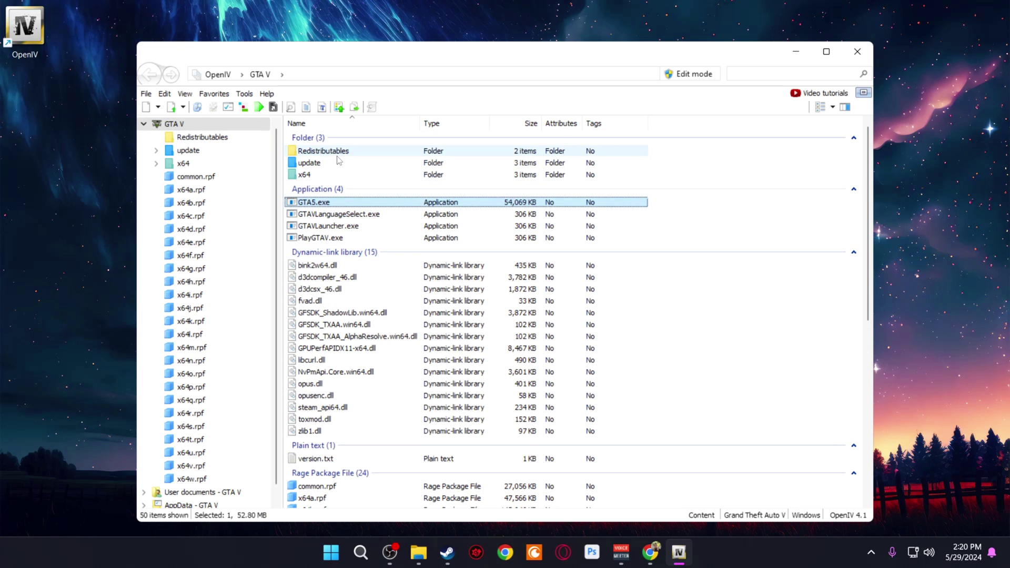
# Step: Turn on Edit mode, confirming the warning, and bring up the ASI Manager
pyautogui.click(689, 75)
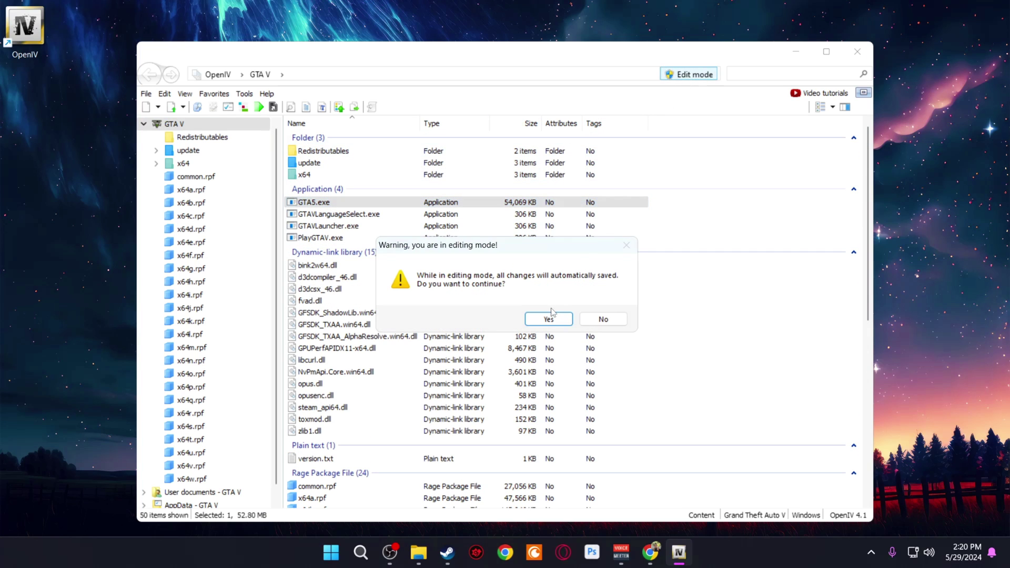
pyautogui.click(548, 319)
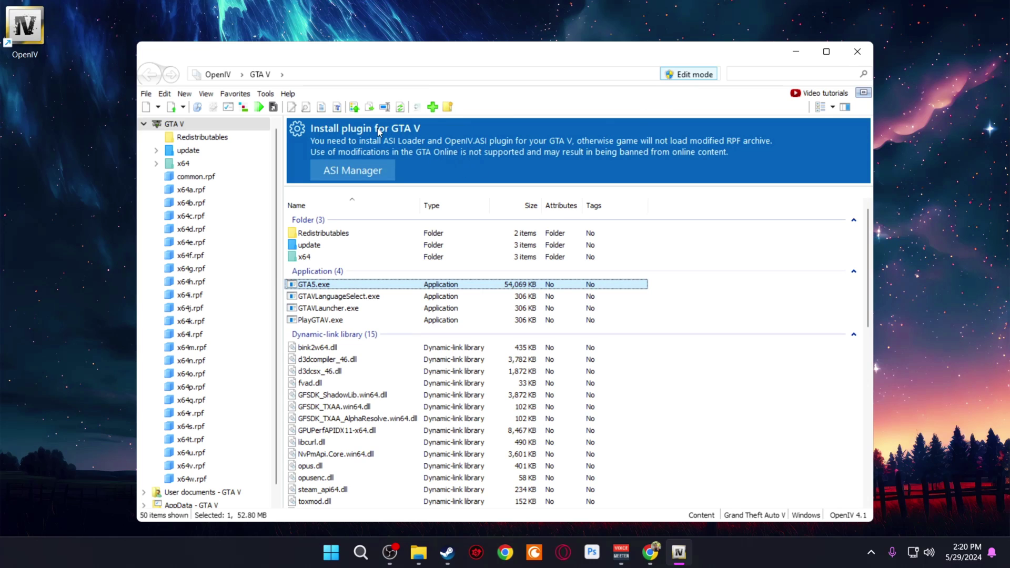
pyautogui.click(342, 172)
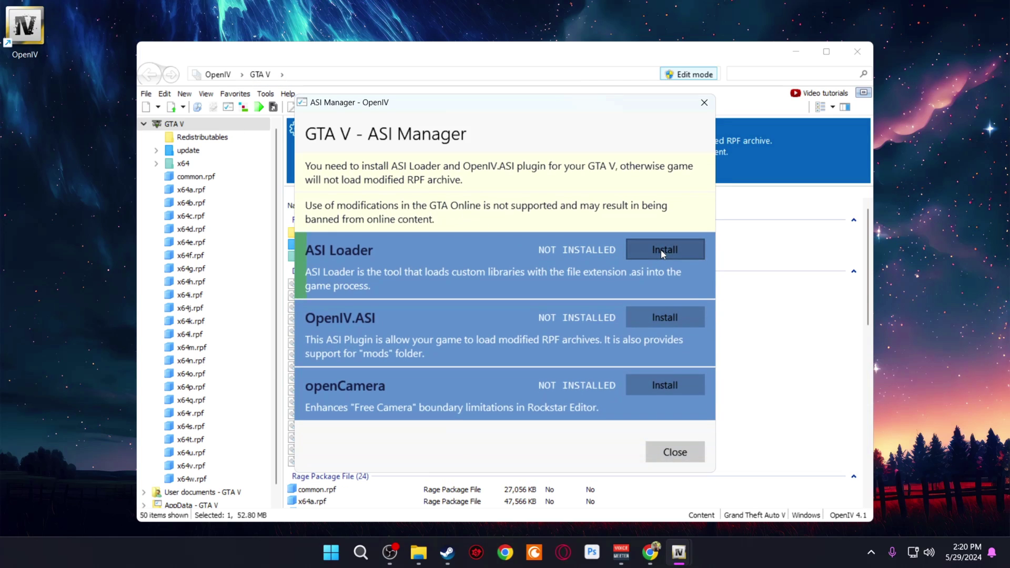
# Step: Install ASI Loader, OpenIV.ASI (creating the mods folder) and openCamera, then verify the installs
pyautogui.click(661, 250)
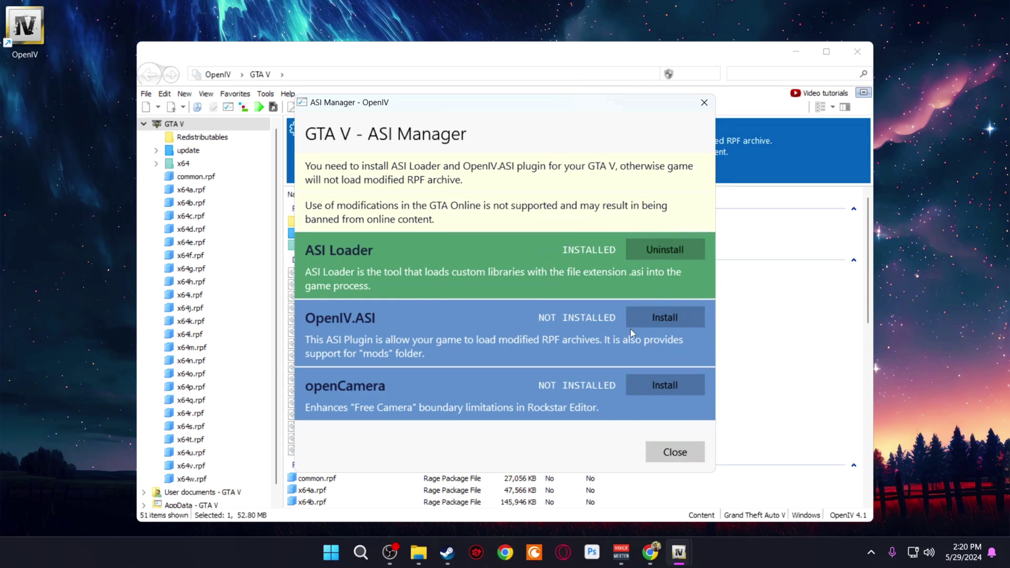
pyautogui.click(667, 317)
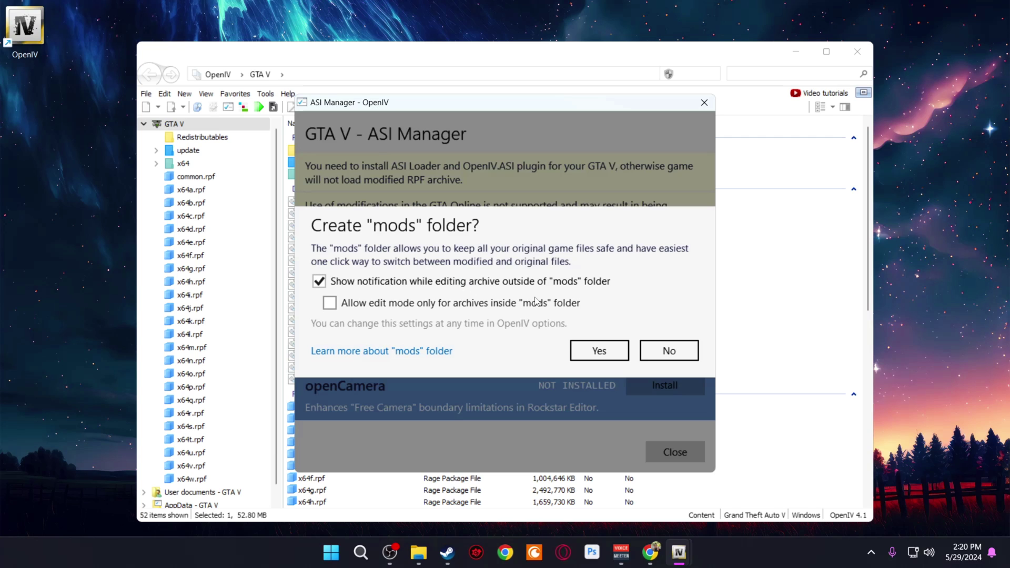
pyautogui.click(596, 352)
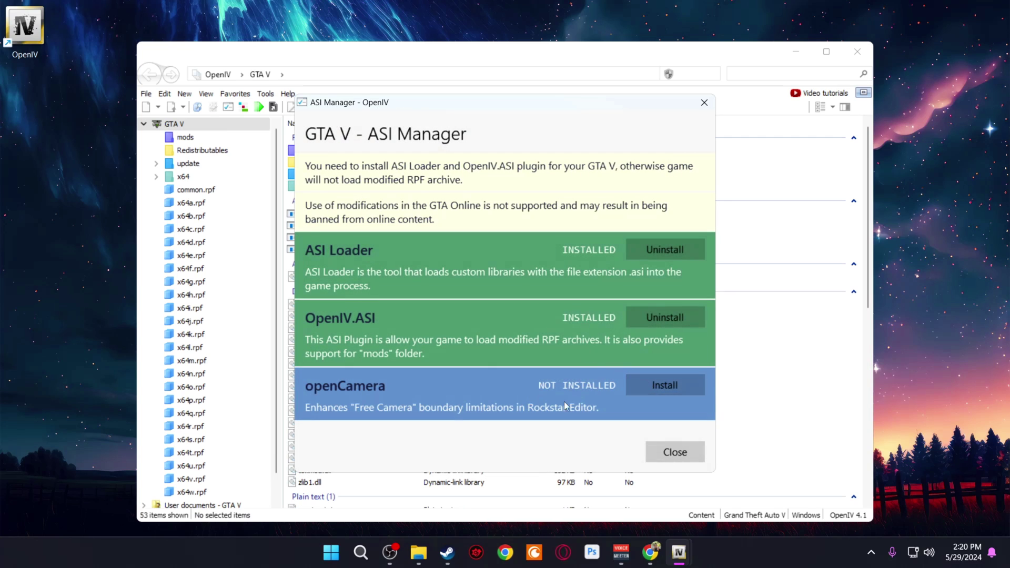
pyautogui.click(647, 380)
pyautogui.click(674, 452)
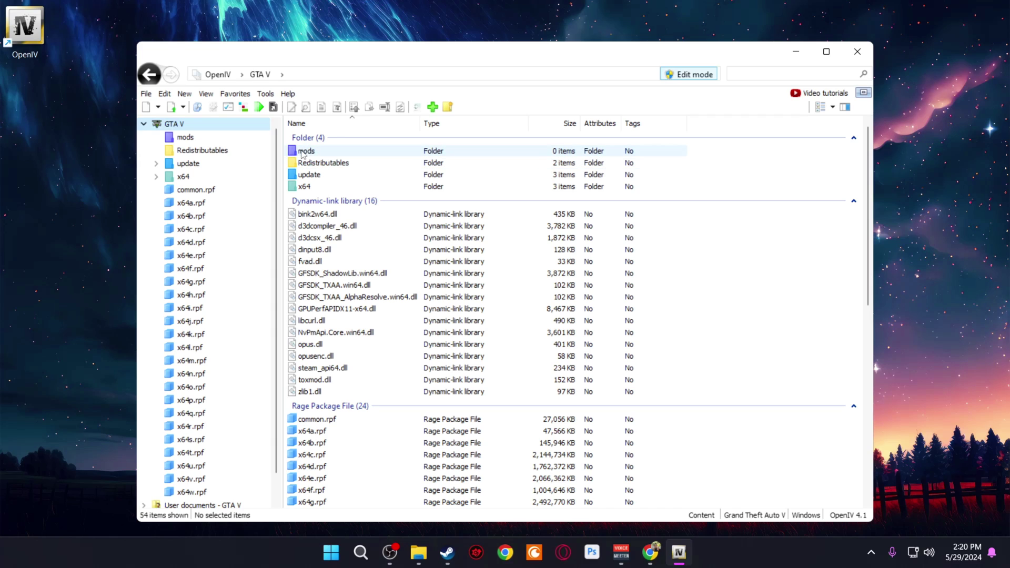
pyautogui.click(228, 108)
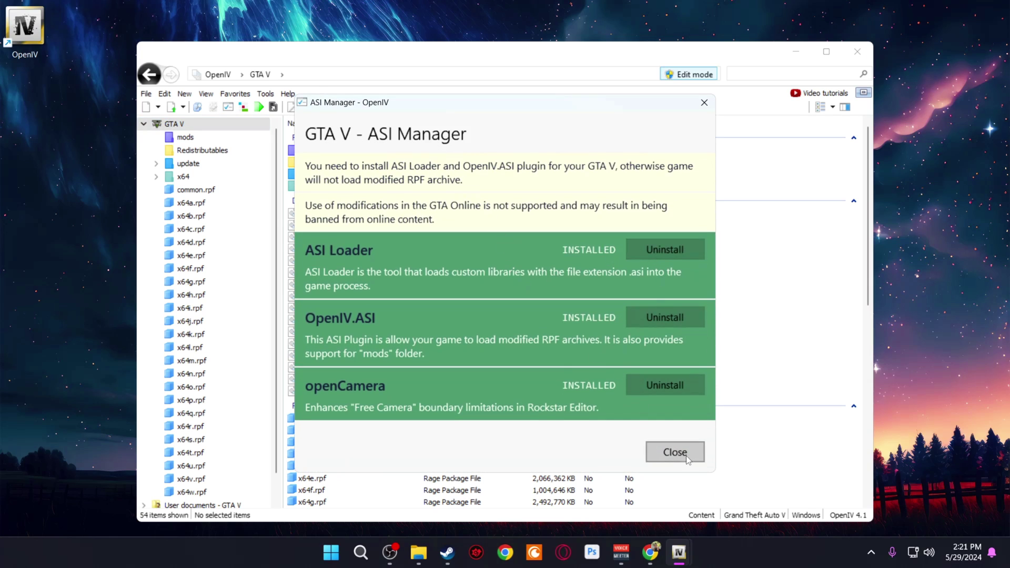
pyautogui.click(675, 453)
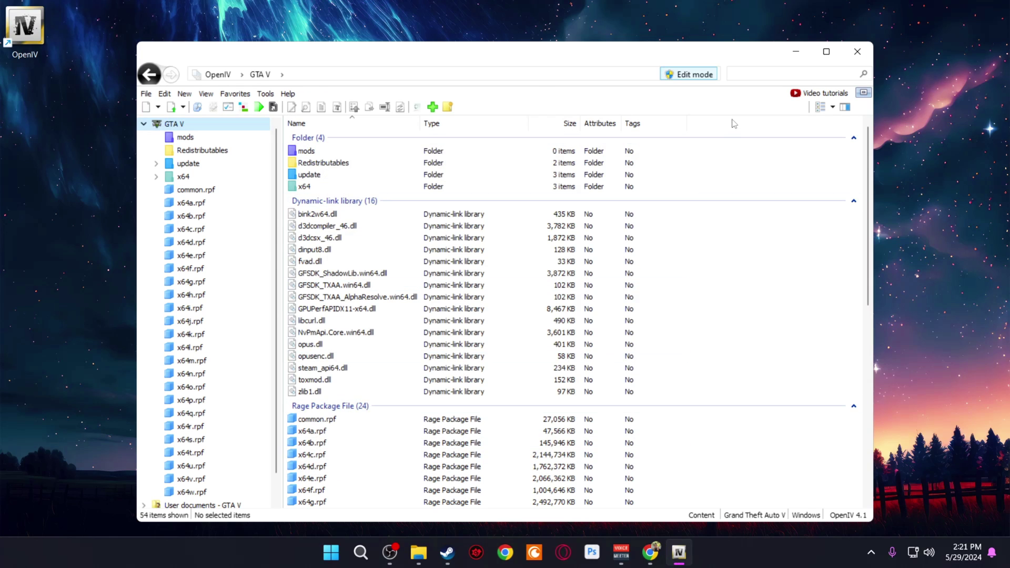
# Step: Open the Grand Theft Auto V install folder from the Steam library's Manage menu
pyautogui.click(796, 52)
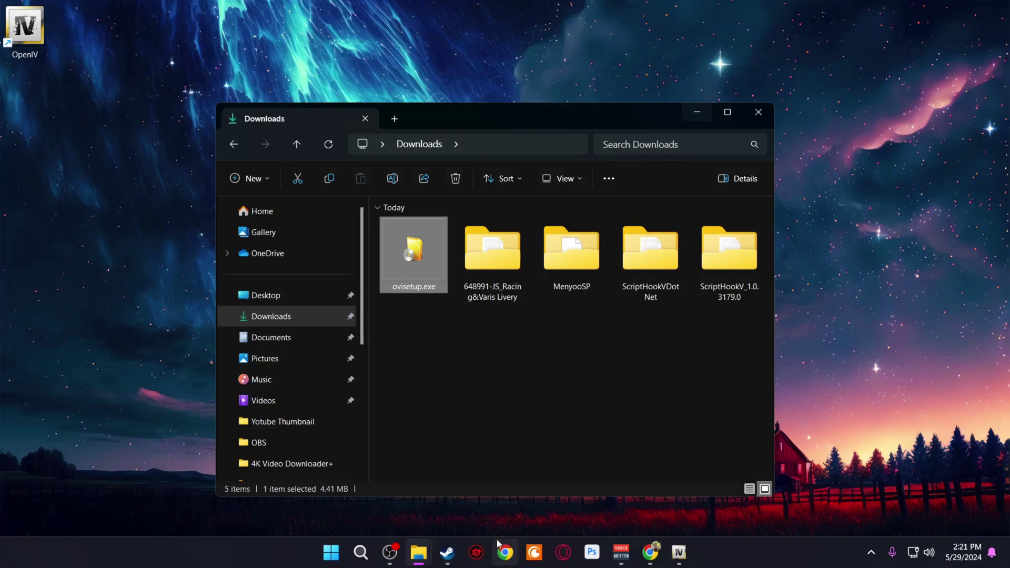
pyautogui.click(450, 557)
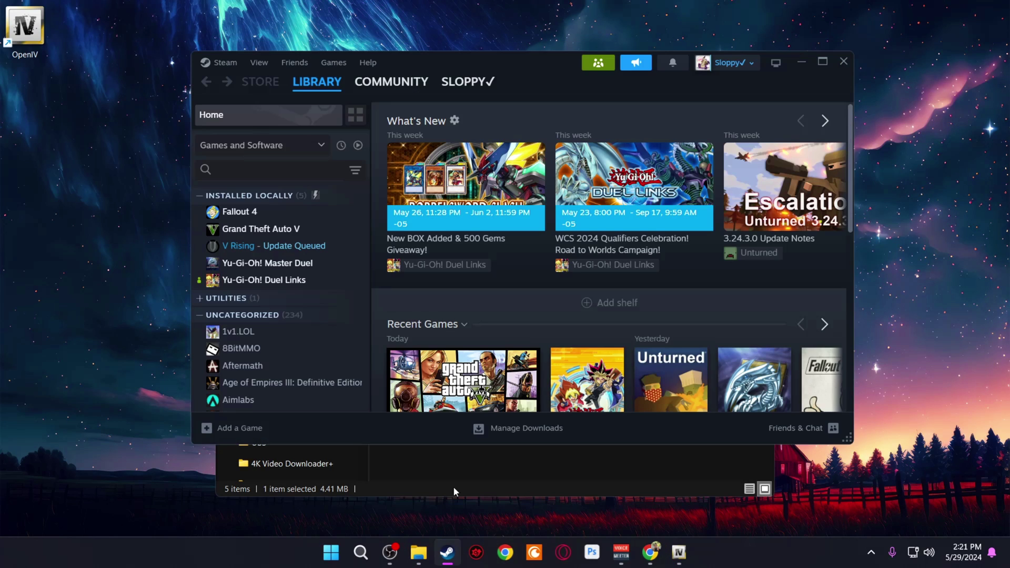
pyautogui.rightClick(267, 233)
pyautogui.moveTo(294, 334)
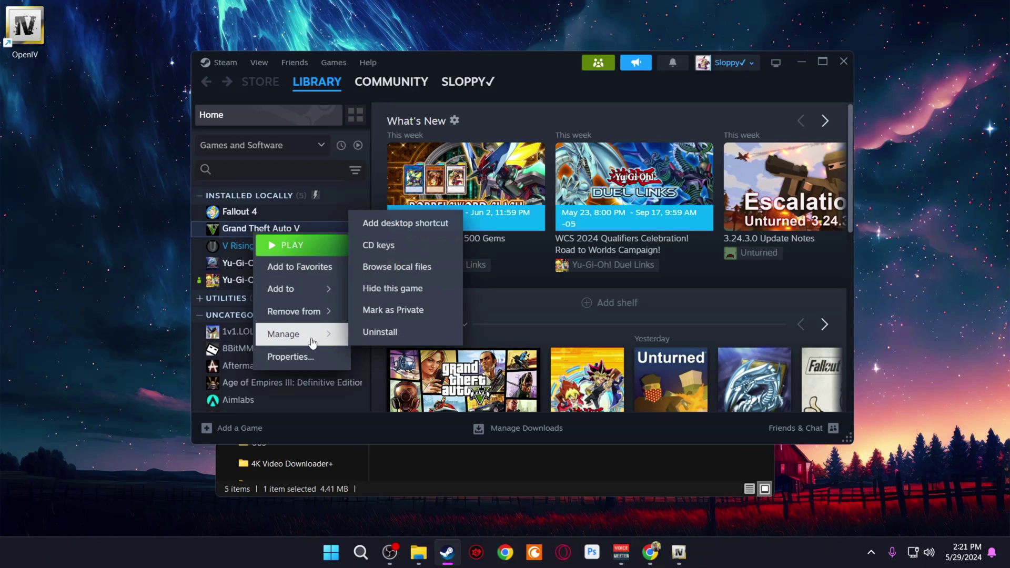
pyautogui.click(405, 265)
pyautogui.moveTo(621, 149); pyautogui.dragTo(612, 80)
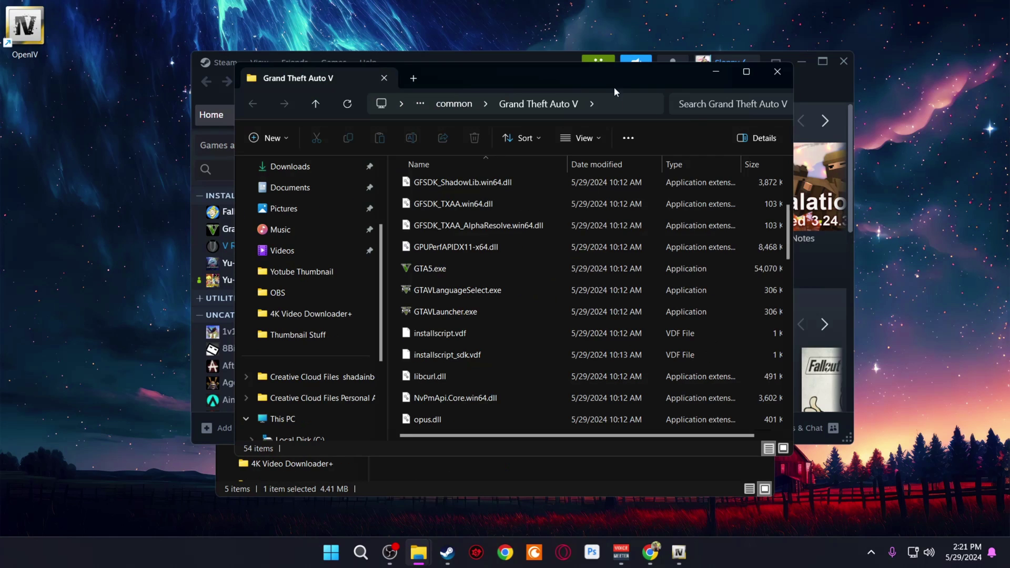
pyautogui.scroll(3, 509, 330)
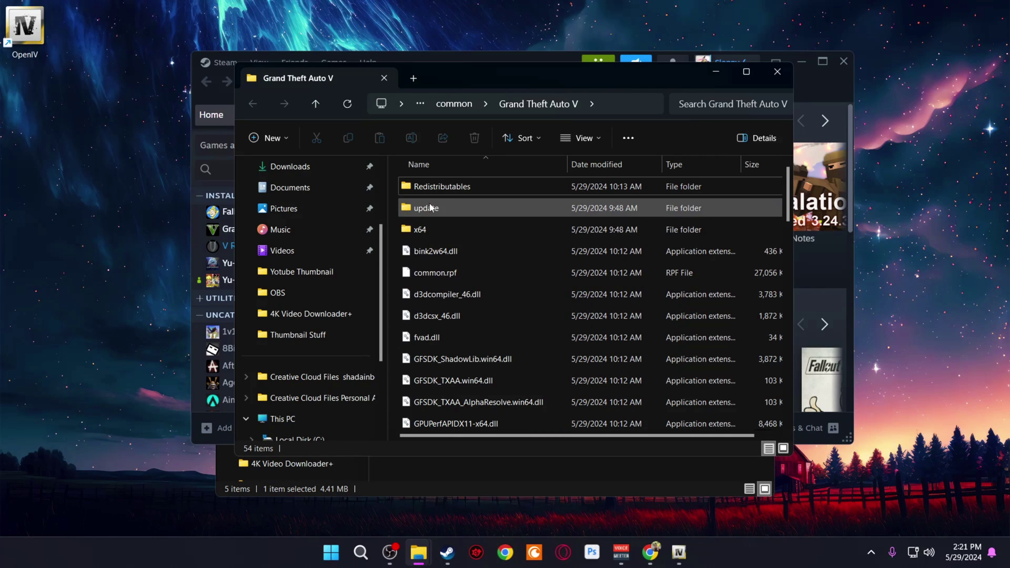
pyautogui.scroll(-12, 434, 340)
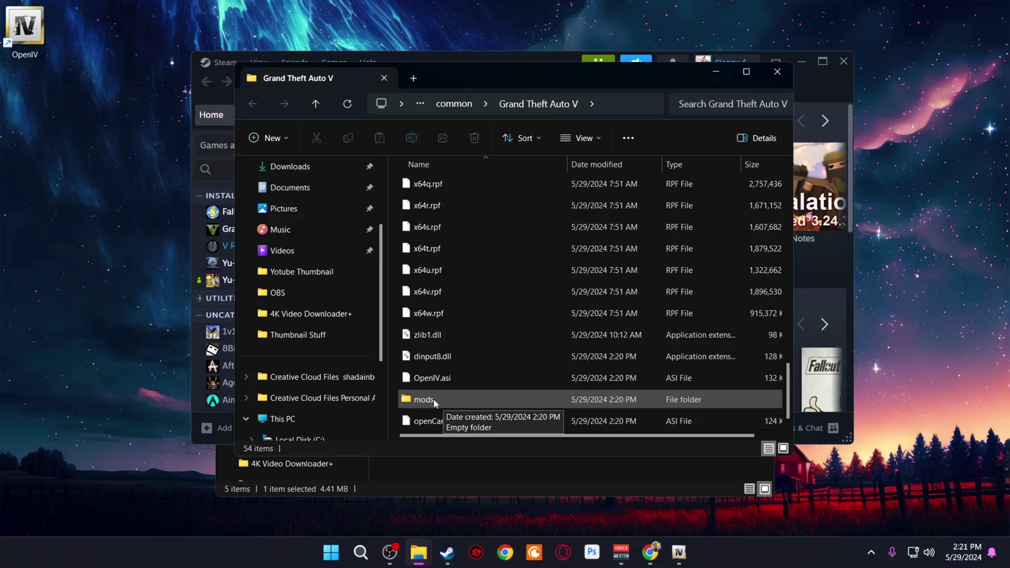
pyautogui.scroll(12, 434, 399)
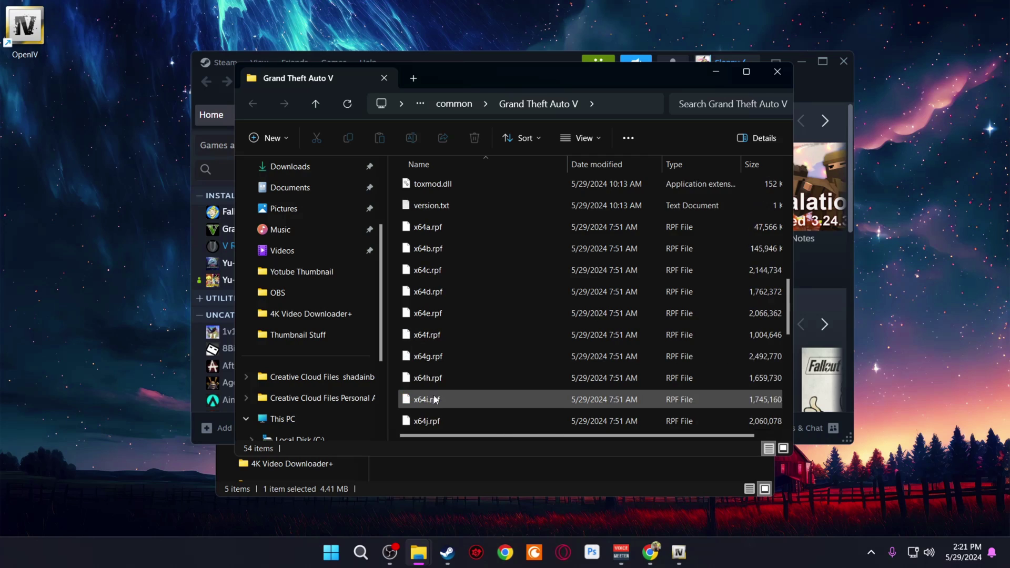
# Step: Copy the update folder into mods, then return to the Grand Theft Auto V folder
pyautogui.click(429, 208)
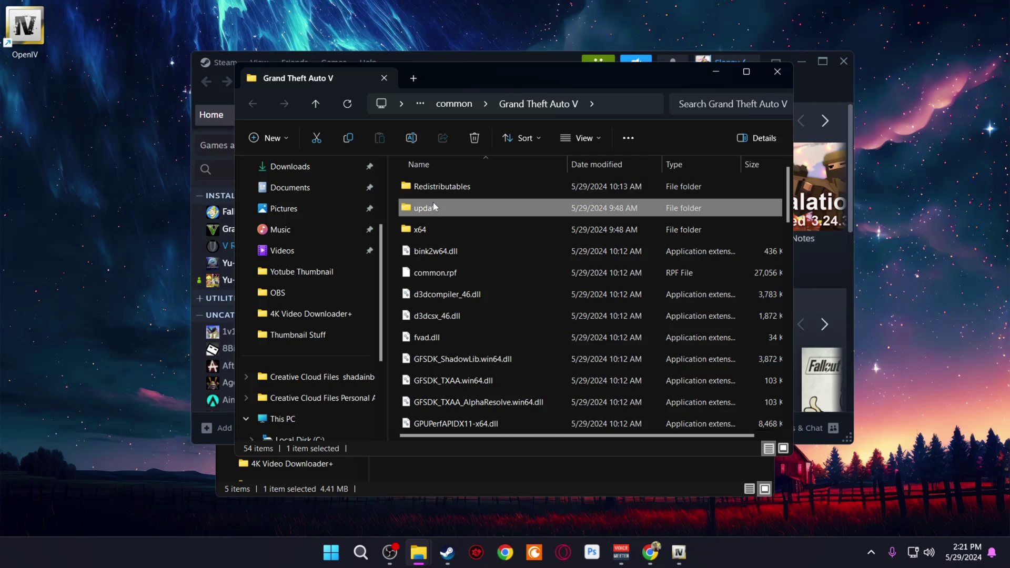
pyautogui.rightClick(426, 211)
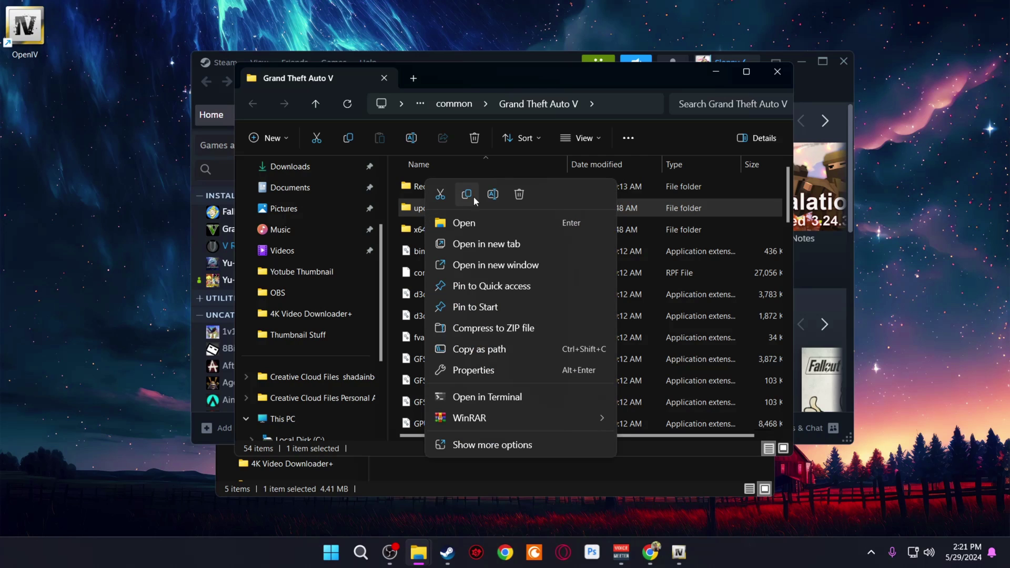
pyautogui.click(467, 194)
pyautogui.scroll(-12, 447, 275)
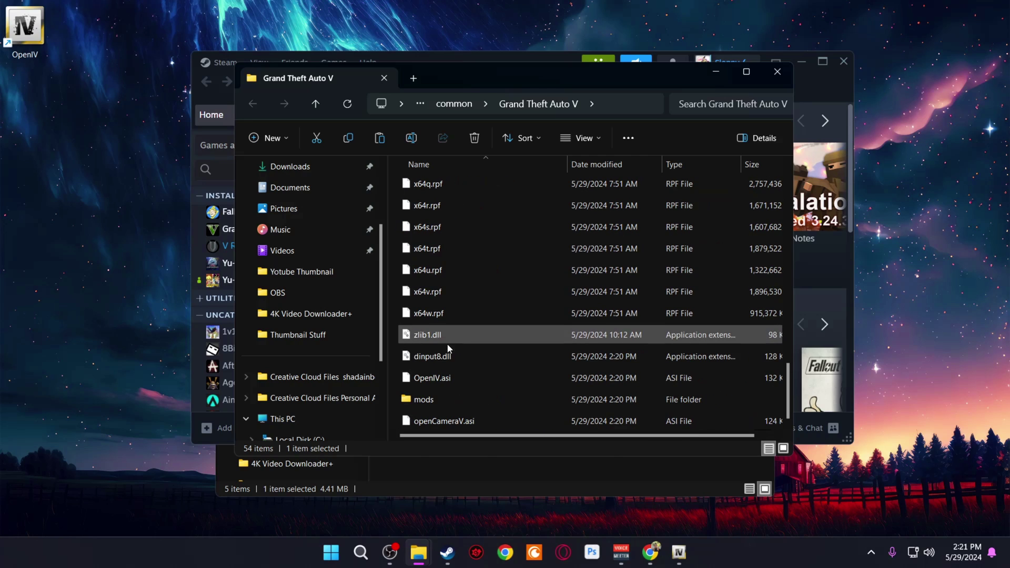
pyautogui.doubleClick(432, 400)
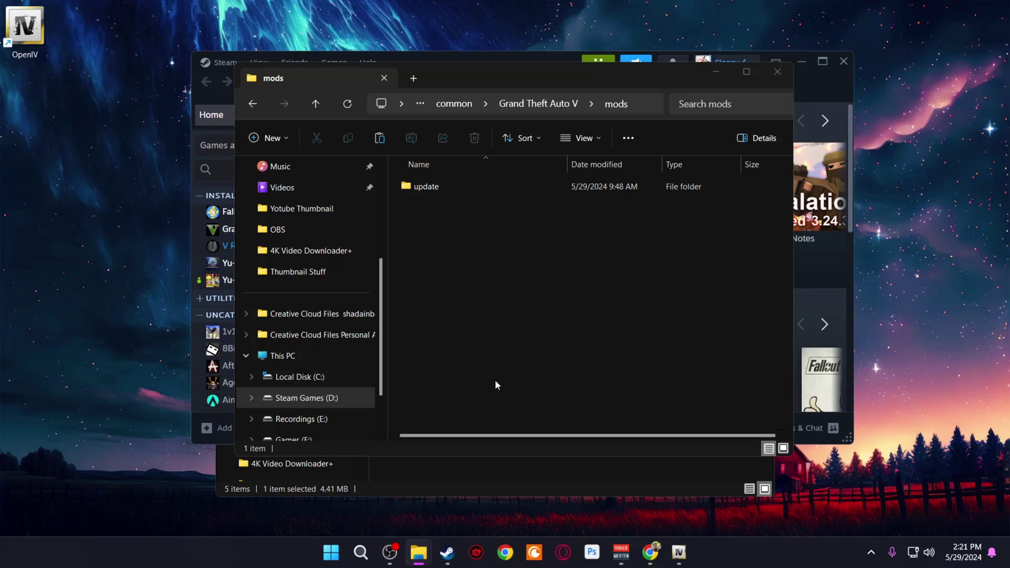
pyautogui.hotkey('ctrl', 'v')
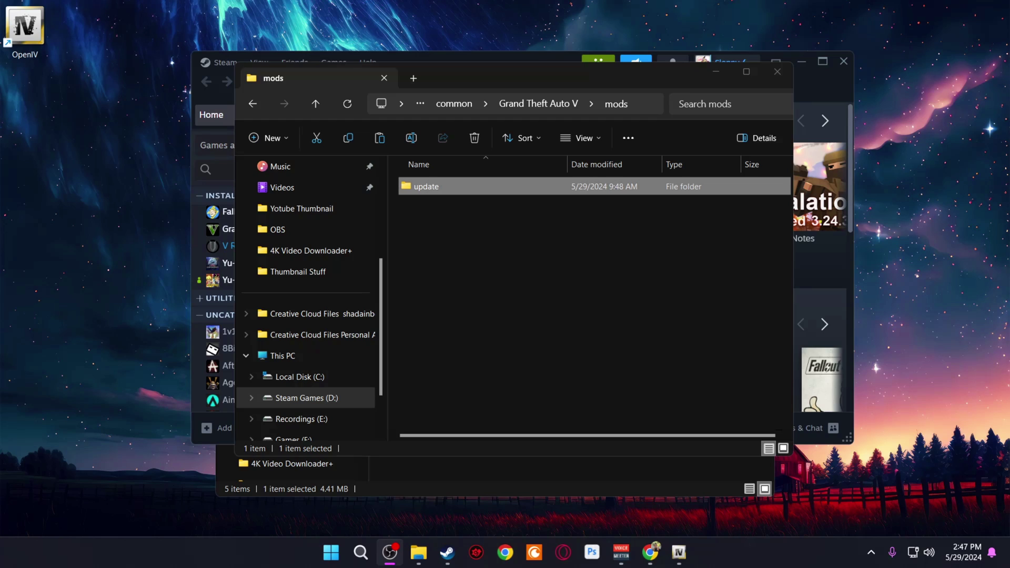
pyautogui.click(253, 105)
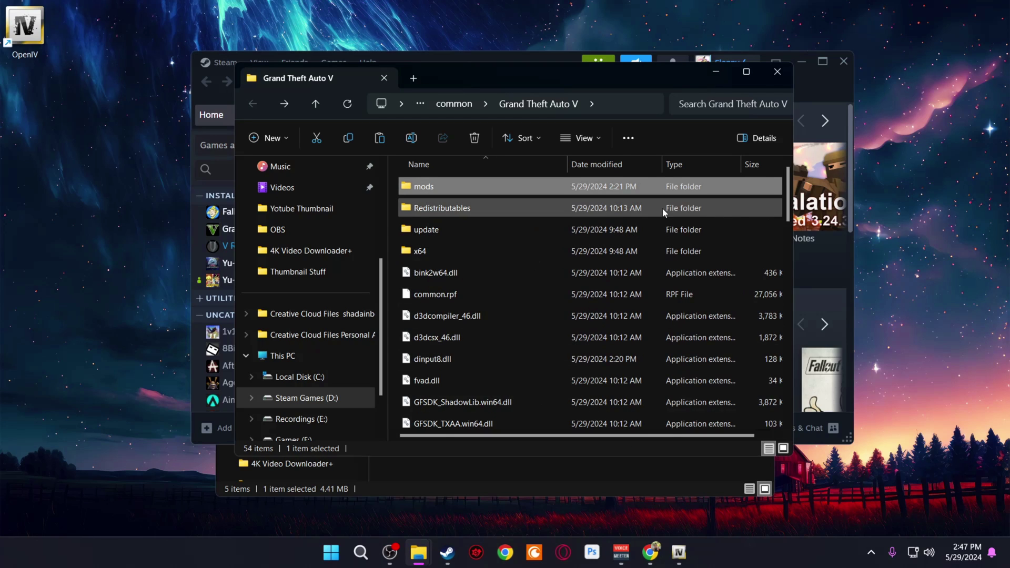
# Step: Arrange the Grand Theft Auto V and Downloads Explorer windows side by side
pyautogui.click(805, 65)
pyautogui.moveTo(600, 77); pyautogui.dragTo(763, 73)
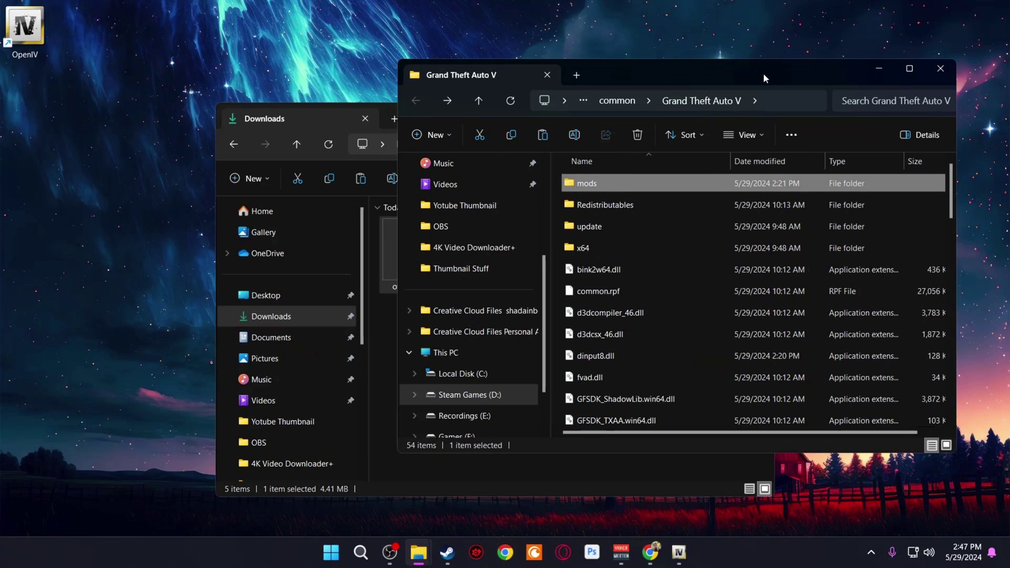
pyautogui.moveTo(399, 220); pyautogui.dragTo(542, 205)
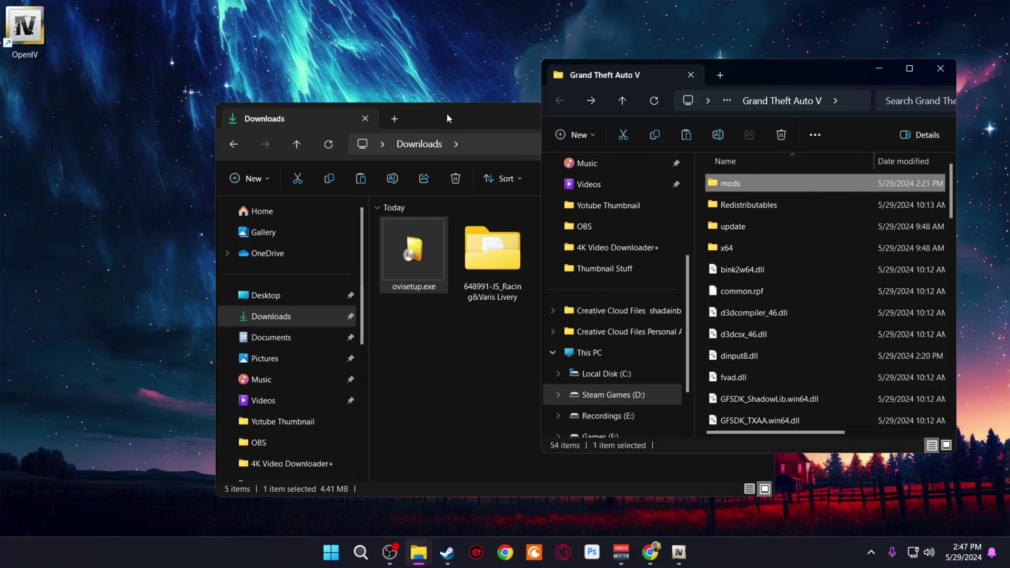
pyautogui.moveTo(447, 118); pyautogui.dragTo(256, 76)
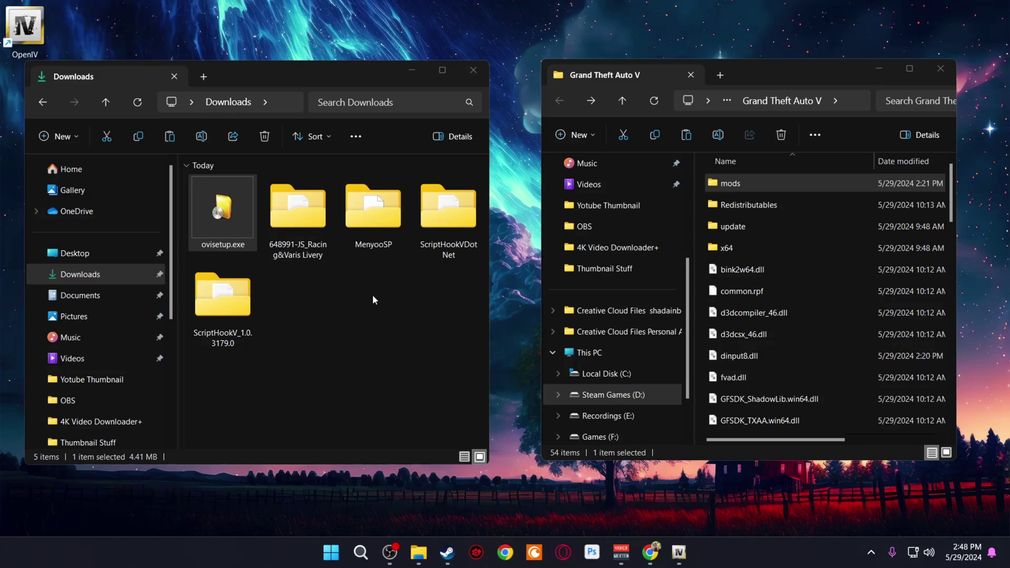
# Step: Copy ScriptHookV.dll and dinput8.dll from ScriptHookV_1.0.3179.0\bin into the game folder, then return to Downloads
pyautogui.doubleClick(222, 309)
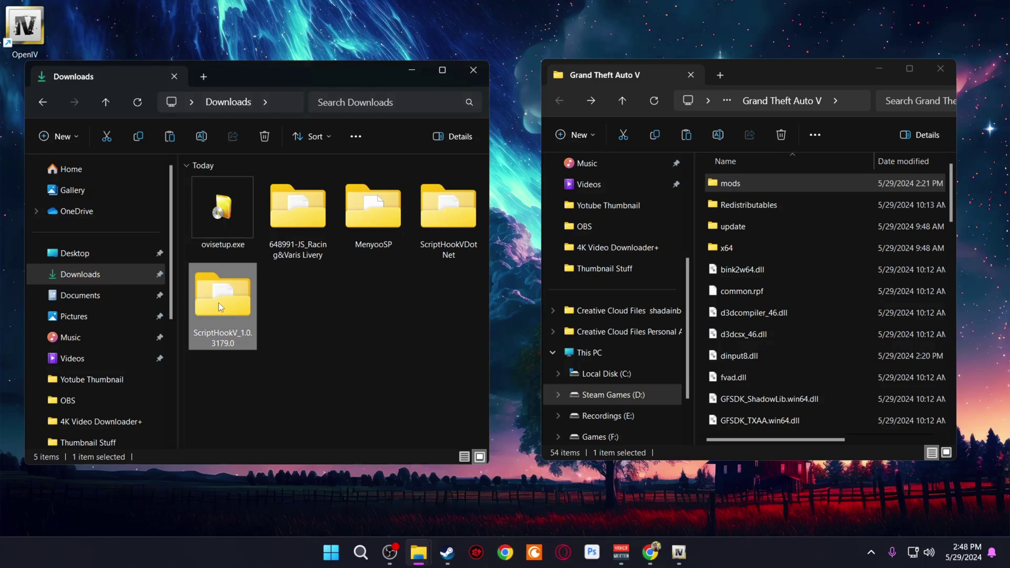
pyautogui.click(227, 262)
pyautogui.doubleClick(227, 267)
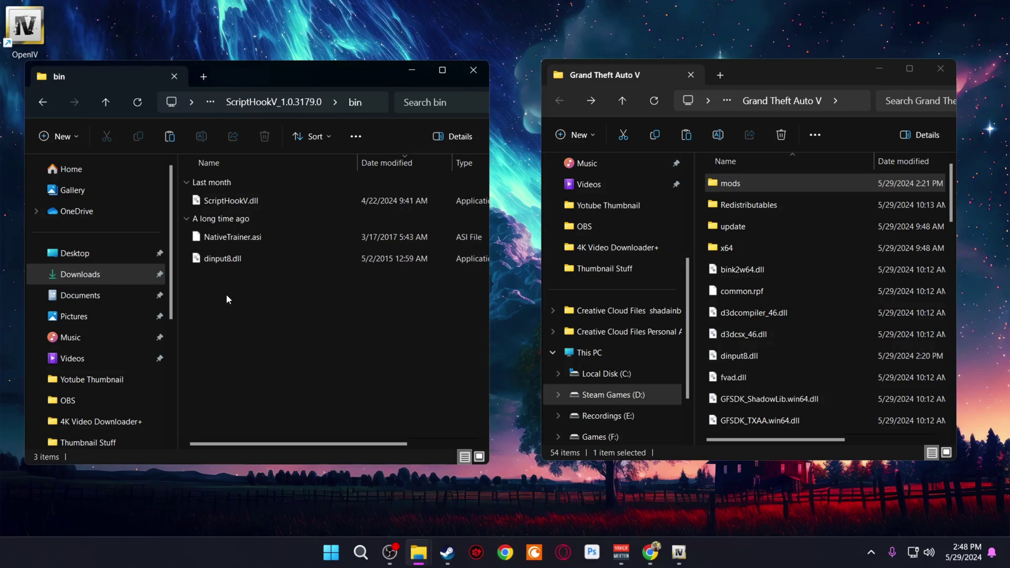
pyautogui.click(221, 264)
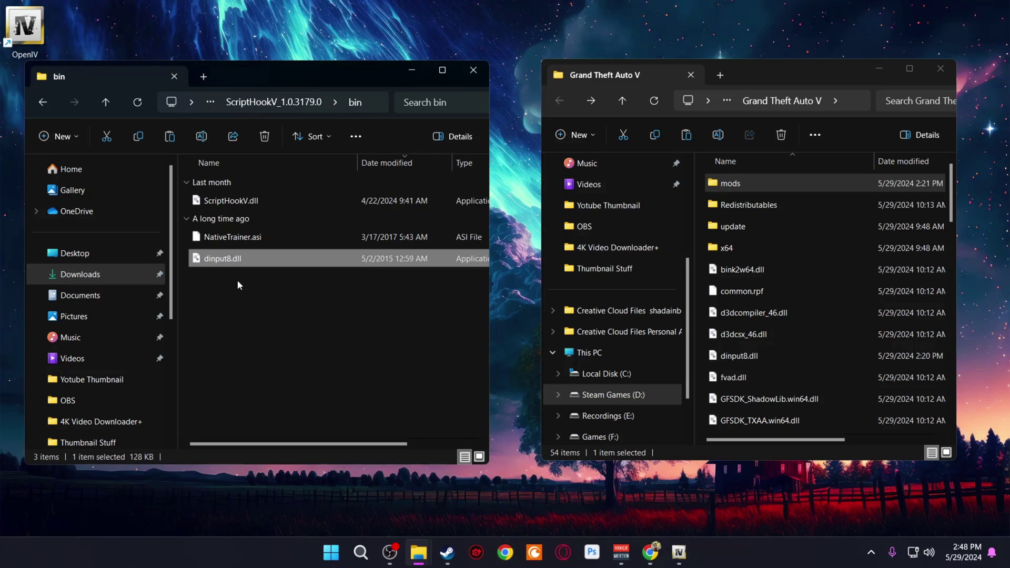
pyautogui.keyDown('ctrl'); pyautogui.click(216, 202); pyautogui.keyUp('ctrl')
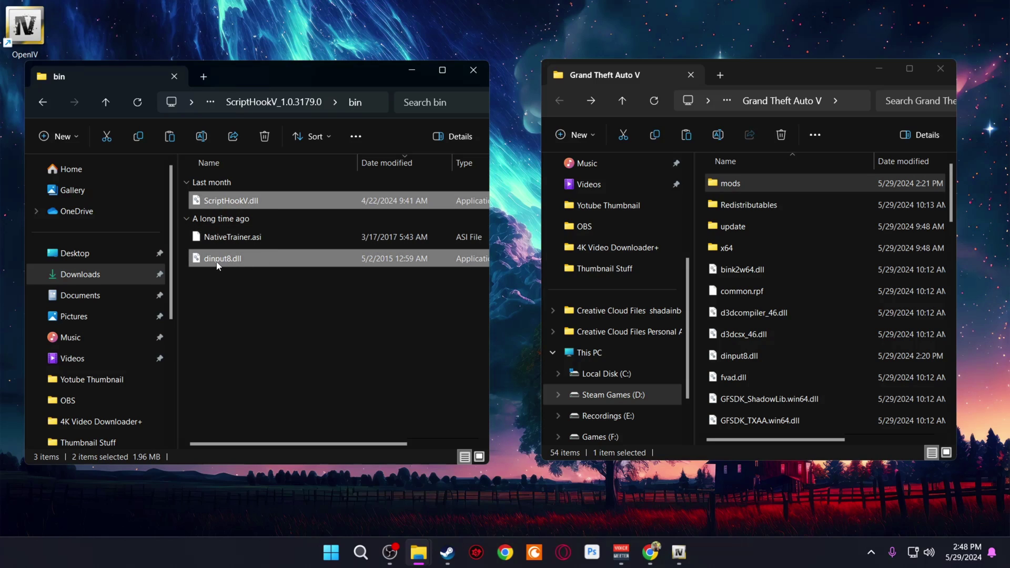
pyautogui.moveTo(238, 264); pyautogui.dragTo(797, 384)
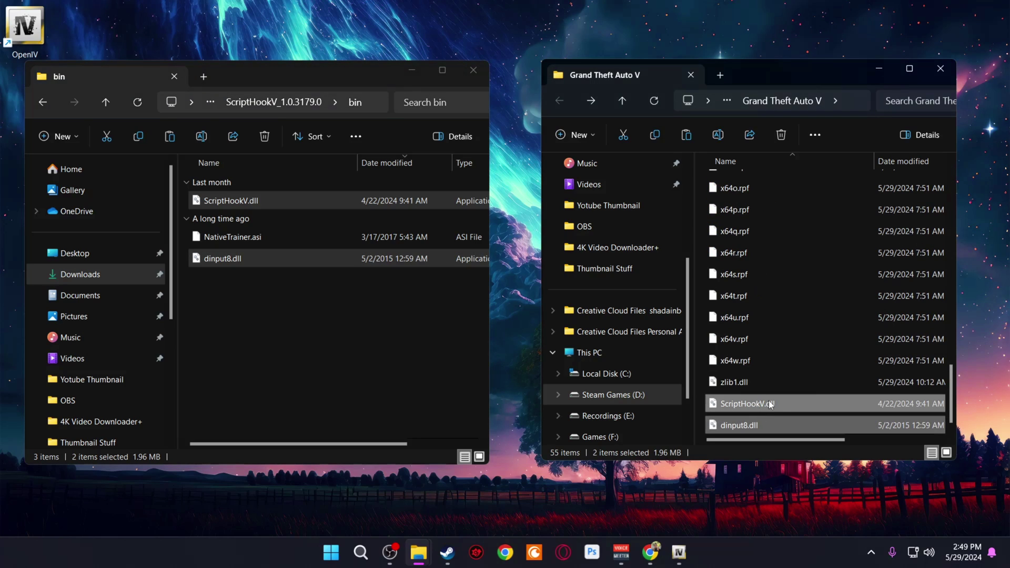
pyautogui.scroll(8, 820, 337)
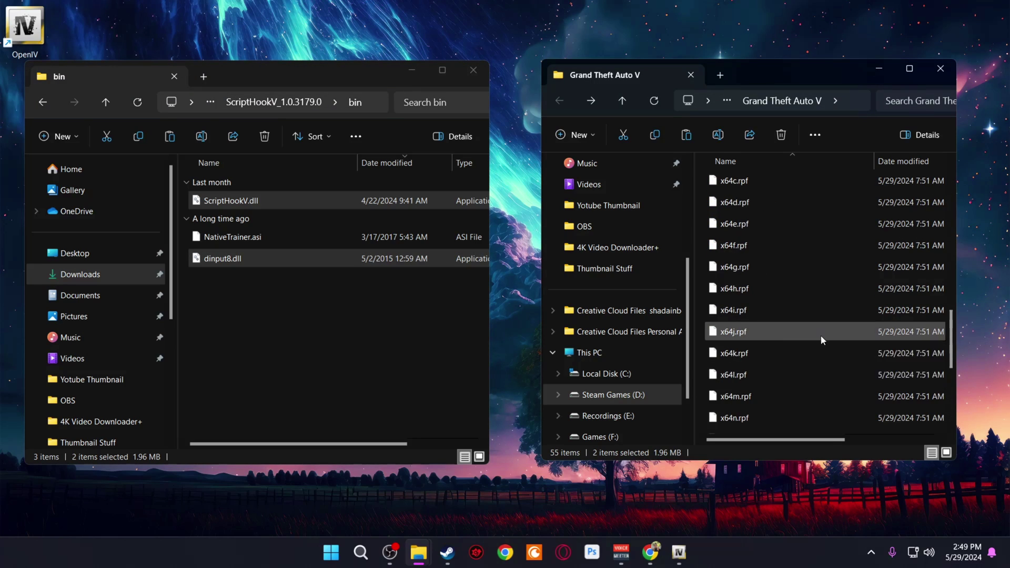
pyautogui.click(41, 103)
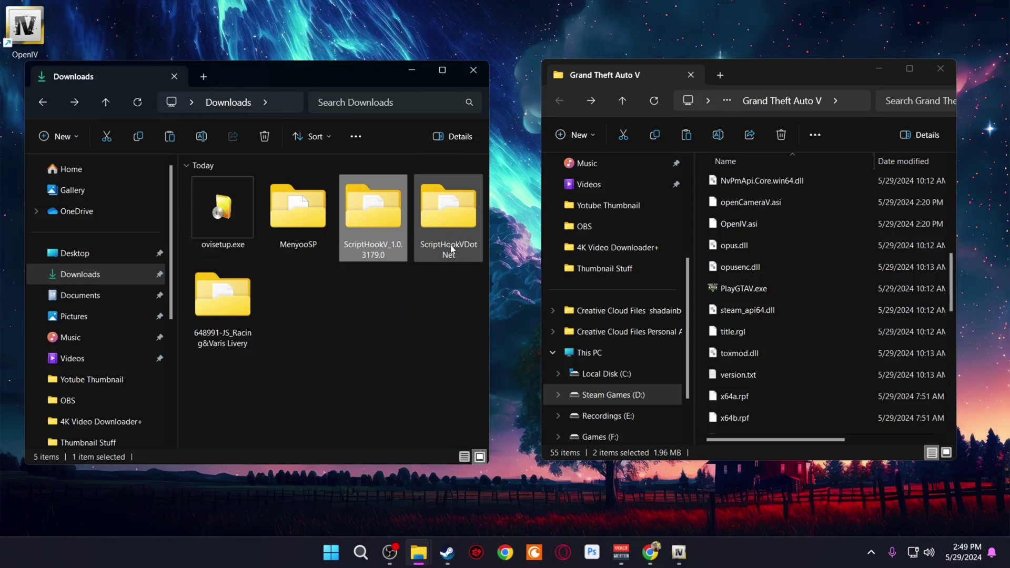
# Step: Copy the six ScriptHookVDotNet files into the Grand Theft Auto V folder
pyautogui.doubleClick(451, 248)
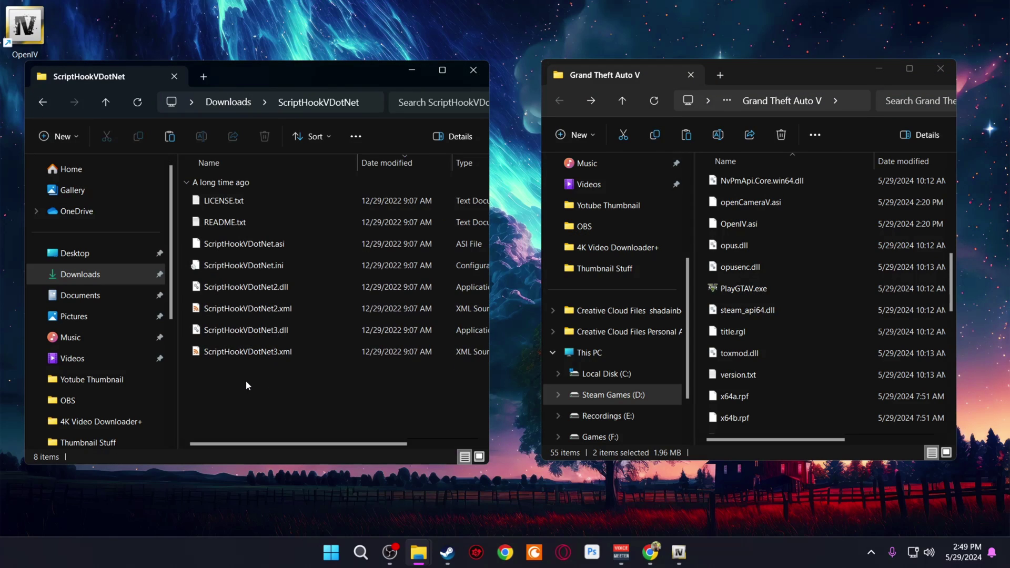
pyautogui.moveTo(245, 380); pyautogui.dragTo(787, 353)
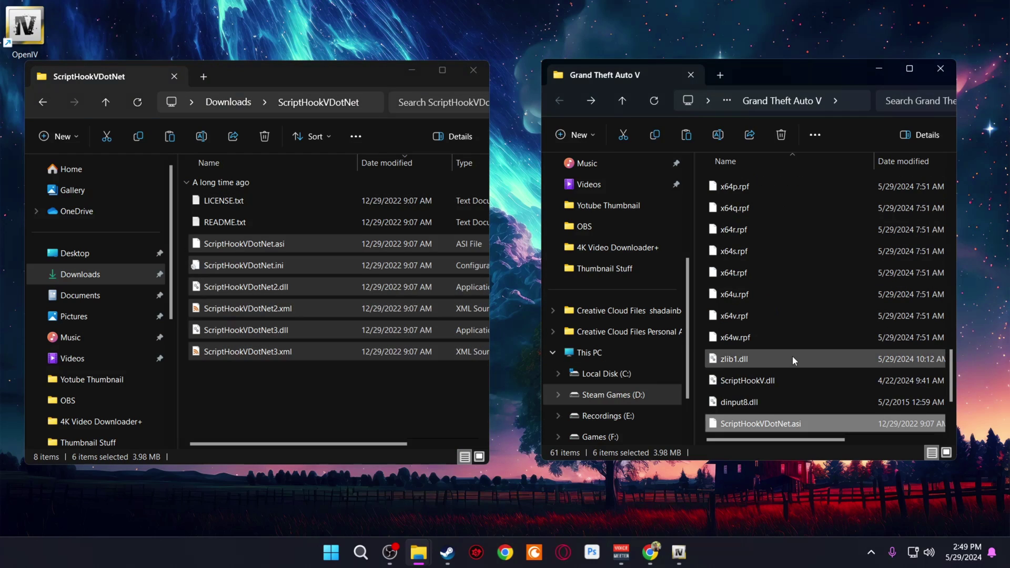
pyautogui.click(354, 301)
pyautogui.hotkey('alt', 'Left')
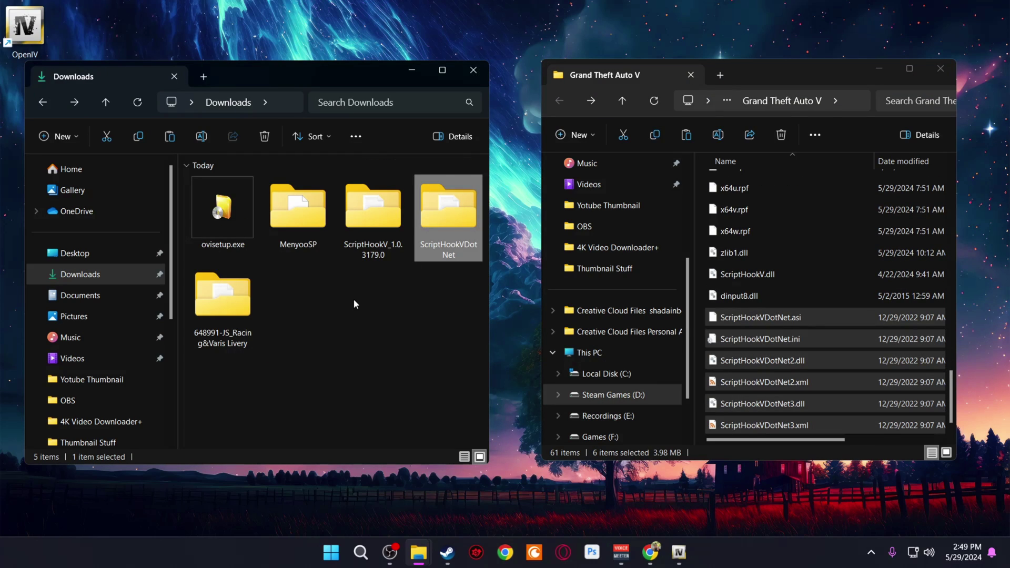
# Step: Copy Menyoo.asi and menyooStuff from the MenyooSP folder into the game folder
pyautogui.doubleClick(297, 217)
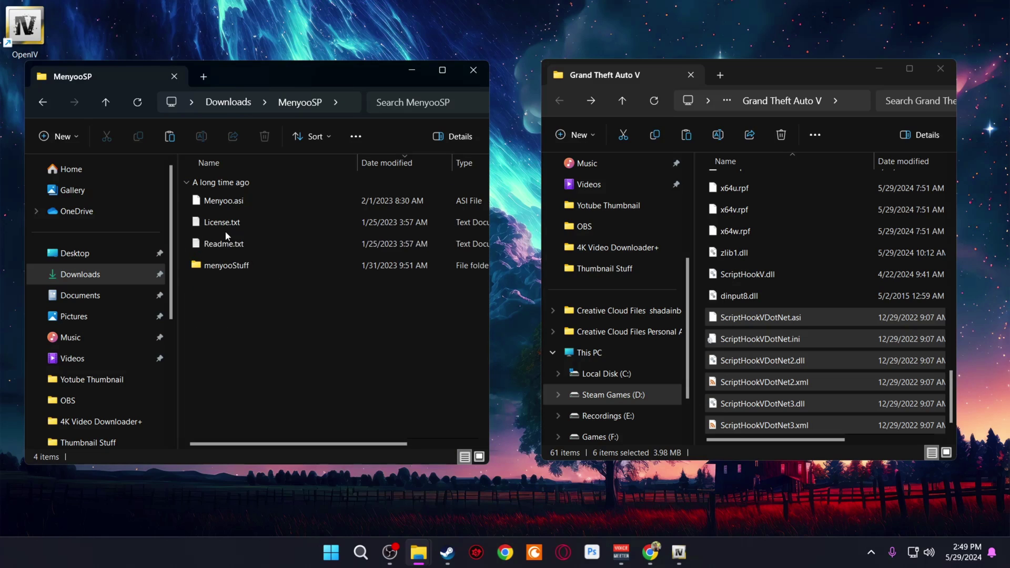
pyautogui.click(231, 202)
pyautogui.click(229, 301)
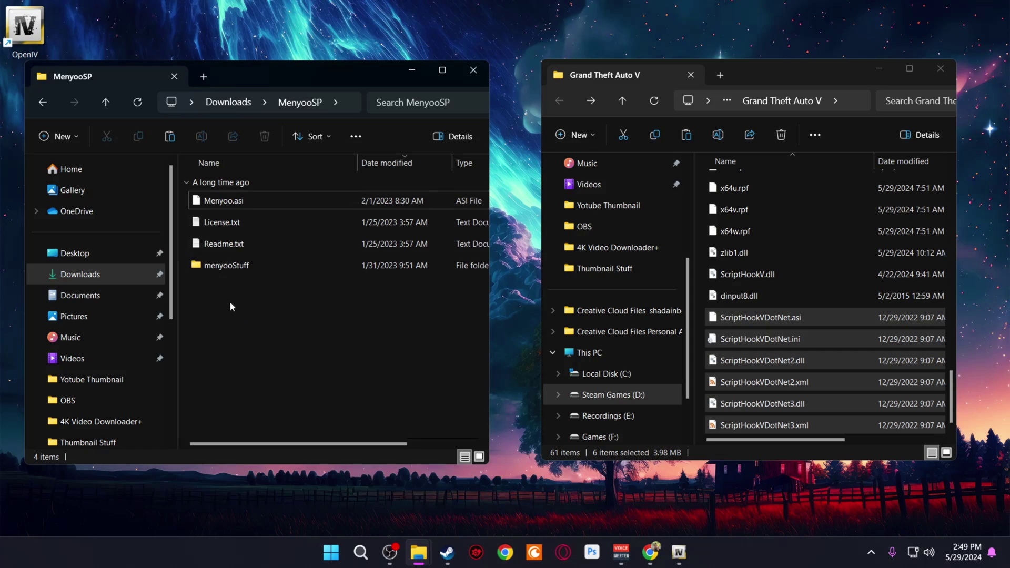
pyautogui.click(226, 265)
pyautogui.keyDown('ctrl'); pyautogui.click(222, 202); pyautogui.keyUp('ctrl')
pyautogui.moveTo(229, 203); pyautogui.dragTo(781, 280)
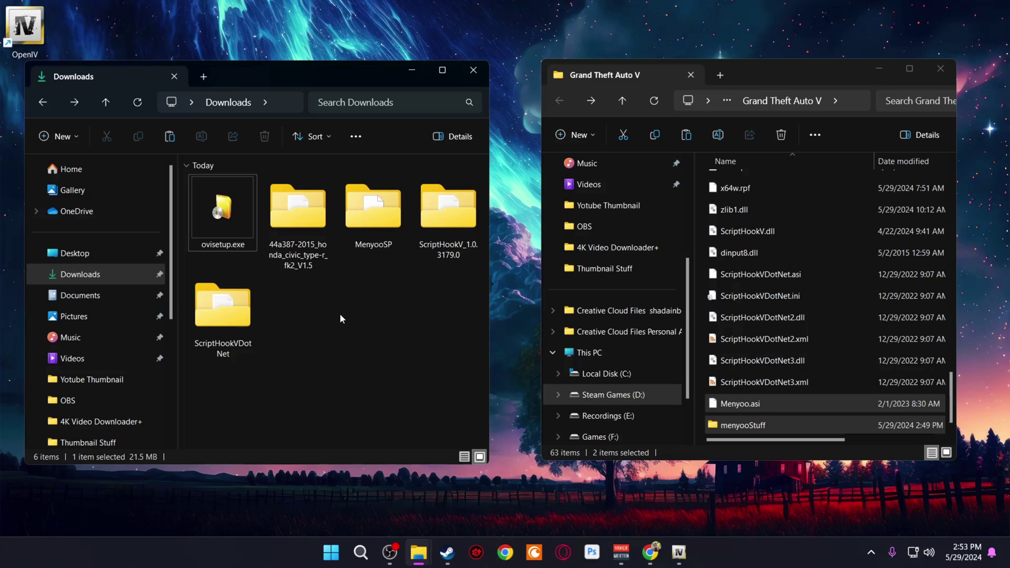
# Step: Open the Honda Civic mod folder in Downloads and select the fk2 folder
pyautogui.click(318, 254)
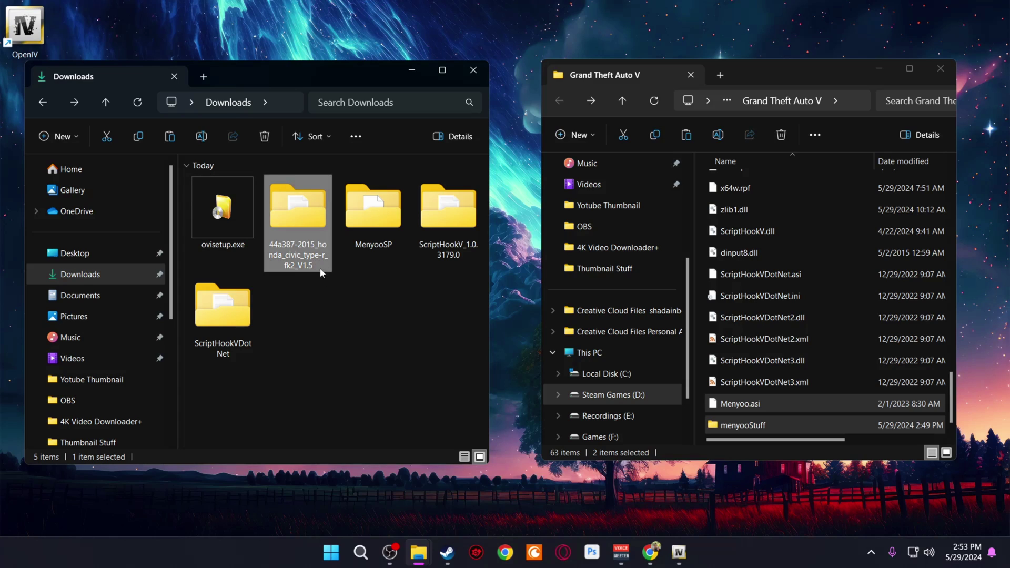
pyautogui.doubleClick(298, 245)
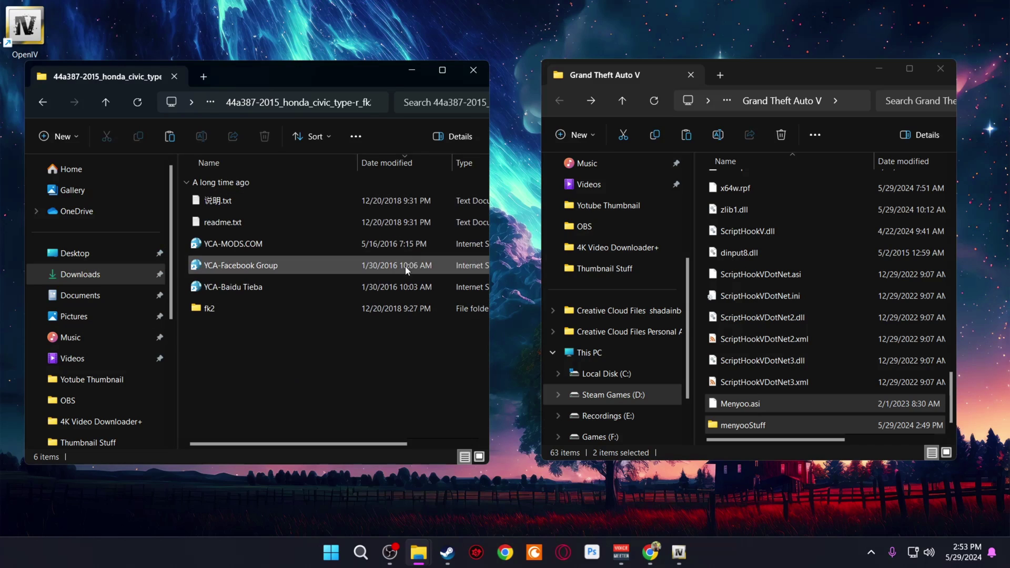
pyautogui.click(216, 311)
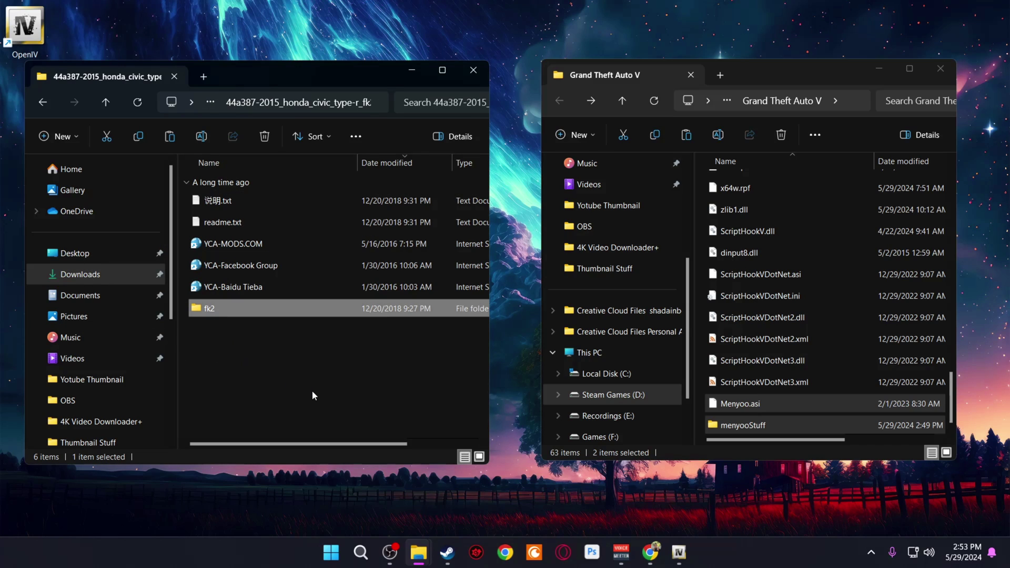
# Step: In OpenIV, navigate to mods > update > x64 > dlcpacks
pyautogui.click(684, 557)
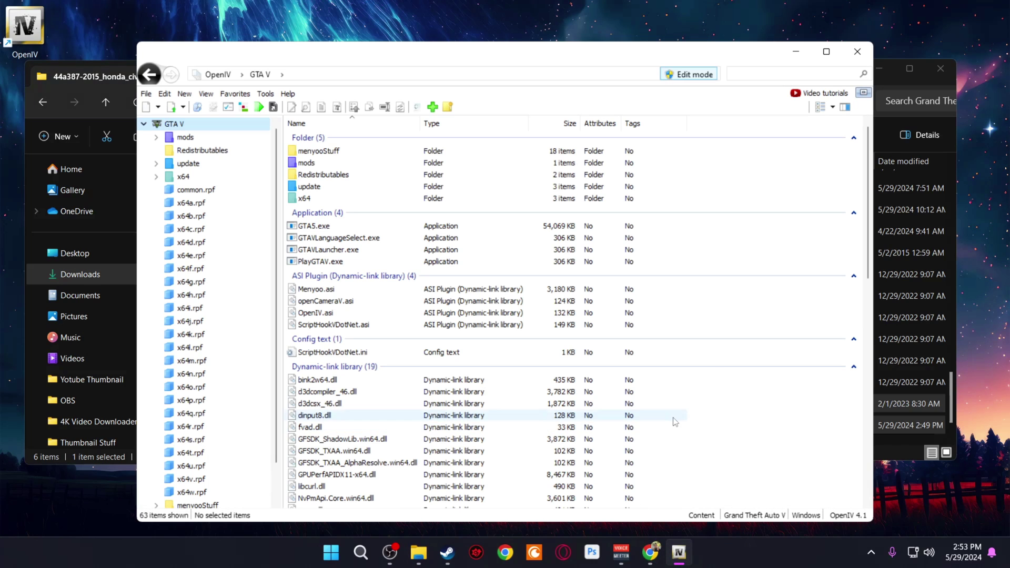
pyautogui.doubleClick(302, 163)
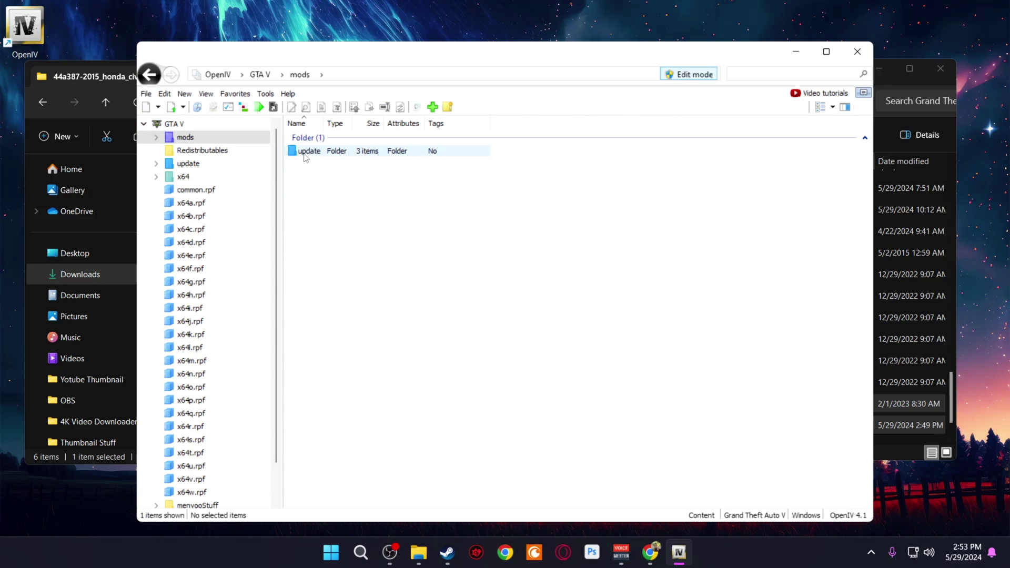
pyautogui.doubleClick(306, 151)
pyautogui.doubleClick(309, 154)
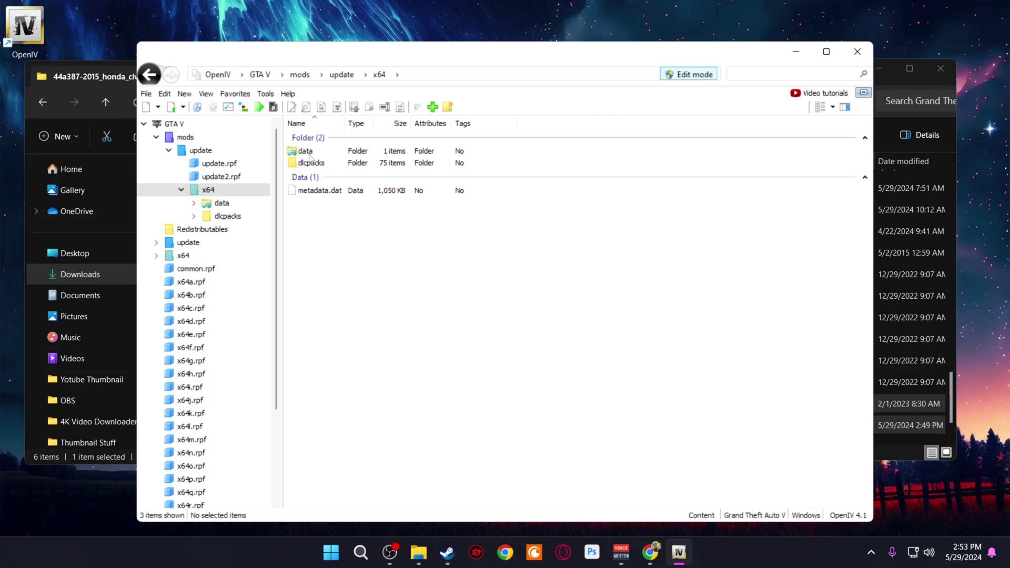
pyautogui.click(317, 163)
pyautogui.doubleClick(317, 164)
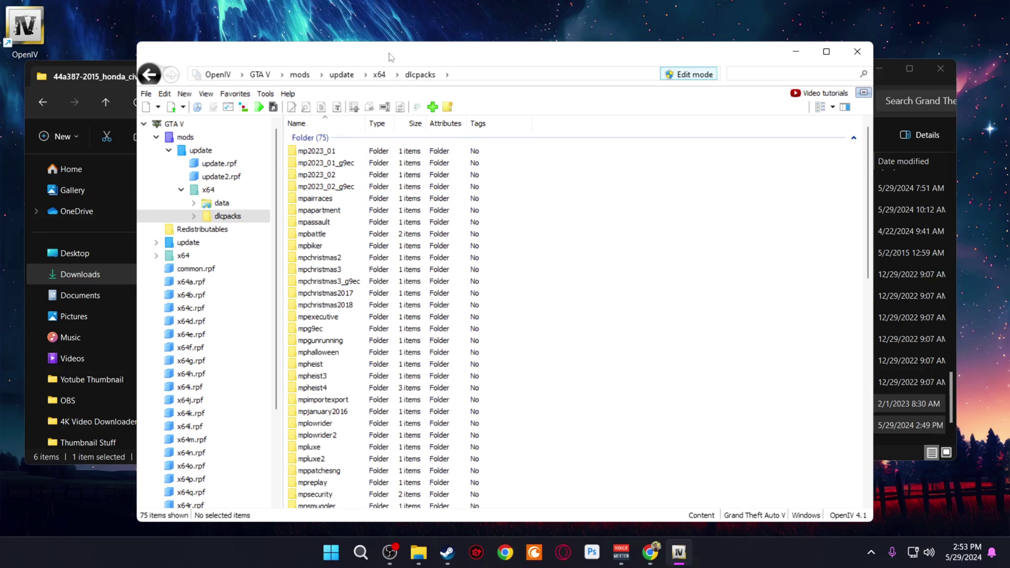
# Step: Drag the fk2 folder from Explorer into dlcpacks
pyautogui.moveTo(390, 55); pyautogui.dragTo(680, 50)
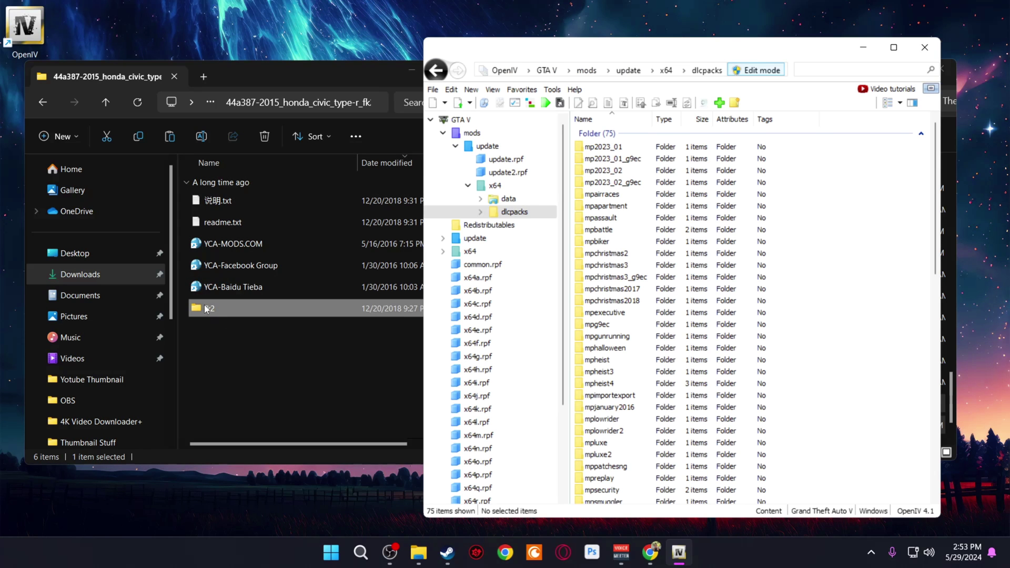
pyautogui.moveTo(206, 310); pyautogui.dragTo(810, 316)
pyautogui.scroll(-15, 778, 321)
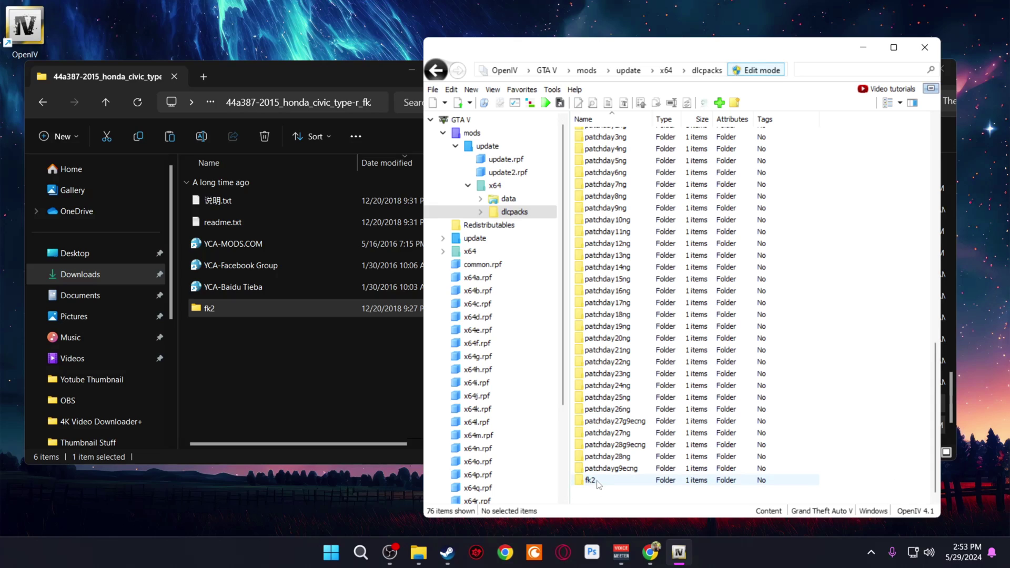
# Step: Open dlclist.xml from mods update.rpf > common > data for editing
pyautogui.click(484, 148)
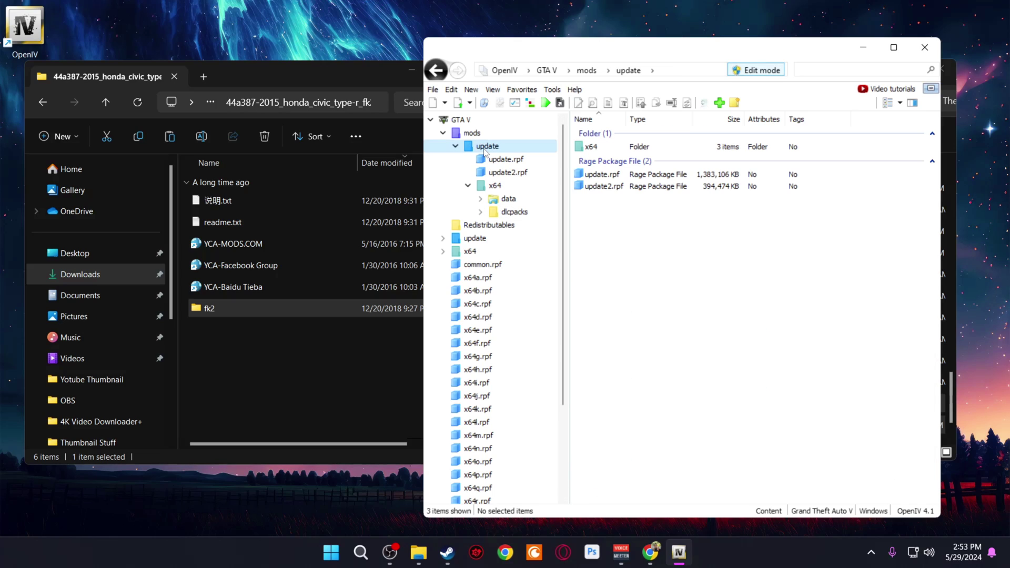
pyautogui.doubleClick(617, 177)
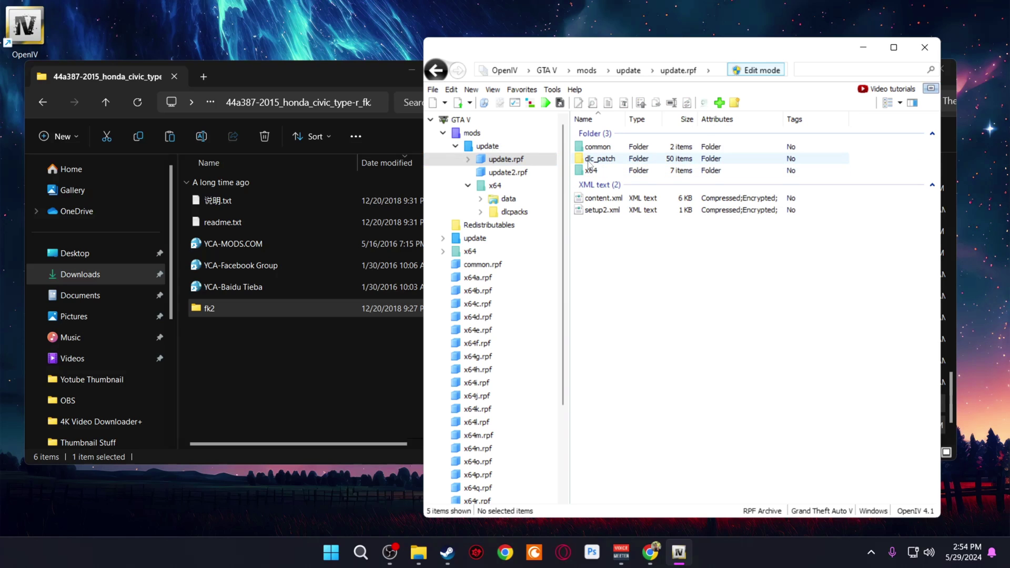
pyautogui.doubleClick(607, 148)
pyautogui.doubleClick(608, 150)
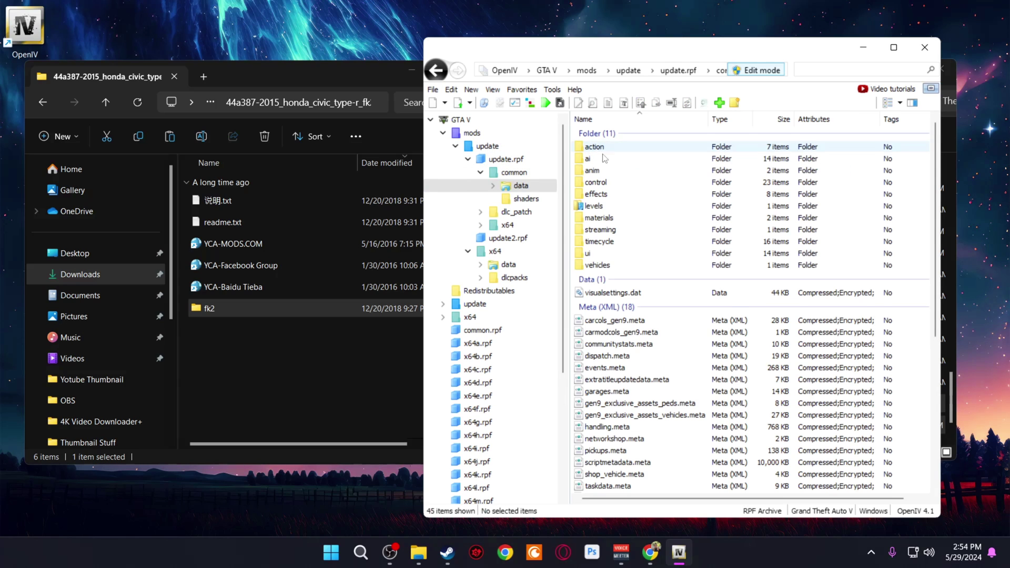
pyautogui.scroll(-3, 621, 300)
pyautogui.scroll(-1, 621, 300)
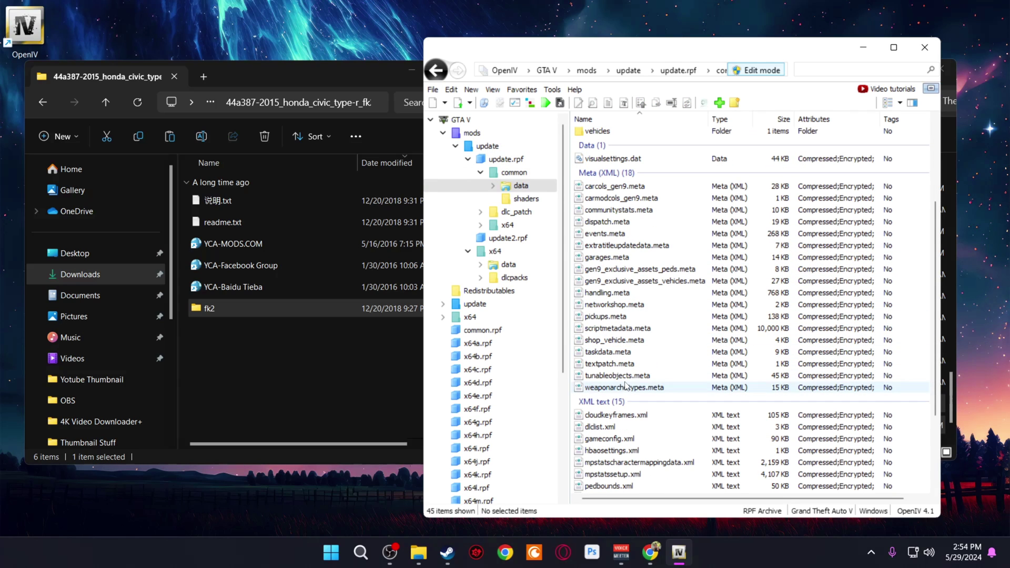
pyautogui.rightClick(614, 432)
pyautogui.click(660, 237)
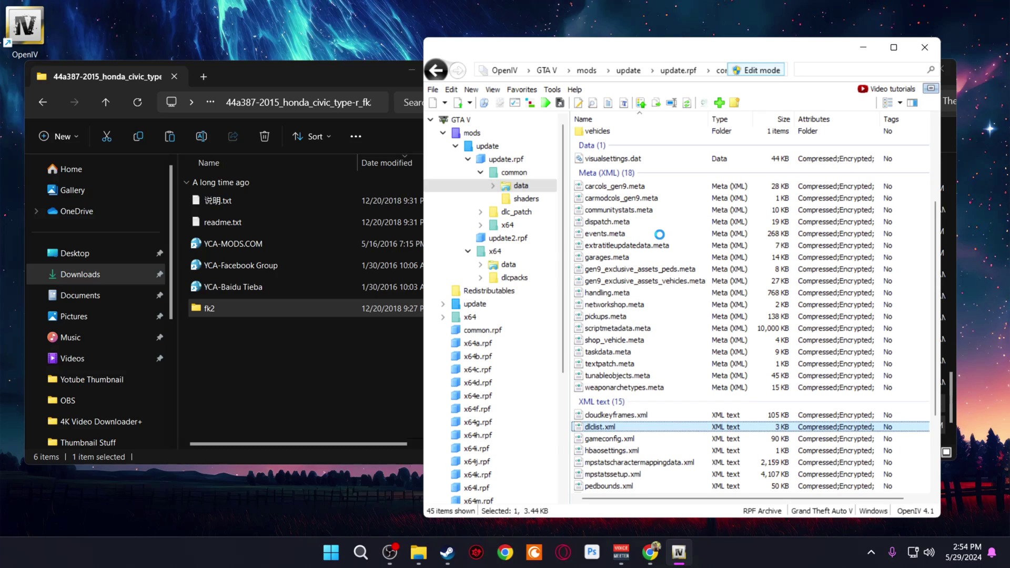
# Step: Duplicate the last dlcpacks entry onto line 90 and clear its pack name
pyautogui.scroll(-20, 649, 316)
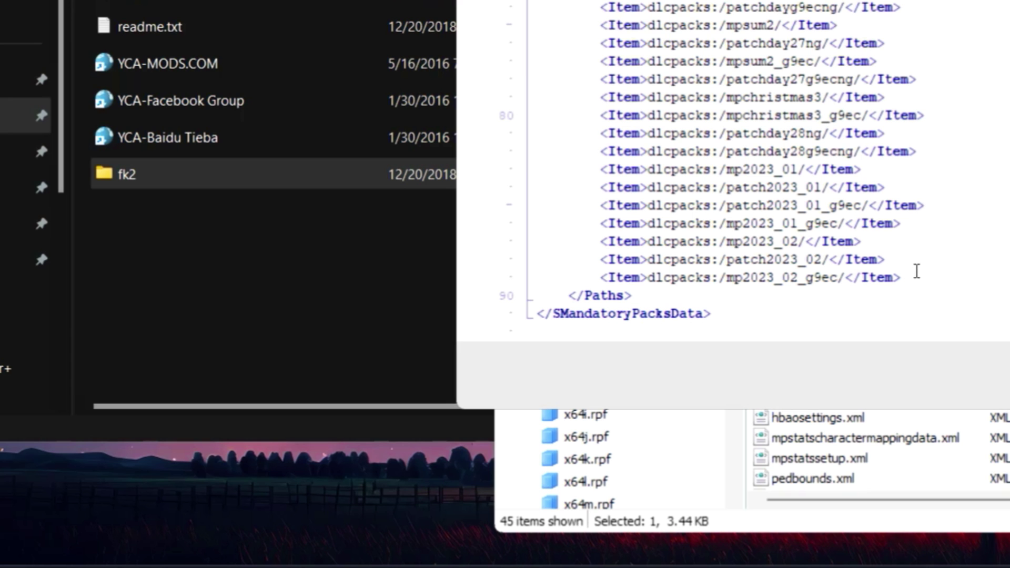
pyautogui.moveTo(660, 368); pyautogui.dragTo(518, 368)
pyautogui.moveTo(656, 271); pyautogui.dragTo(603, 277)
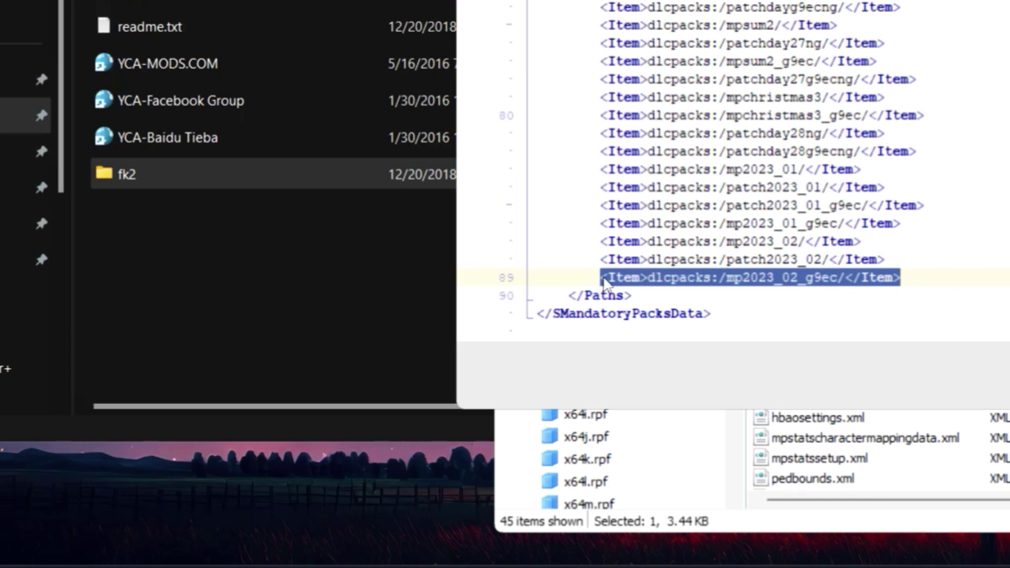
pyautogui.rightClick(605, 278)
pyautogui.click(691, 322)
pyautogui.click(919, 275)
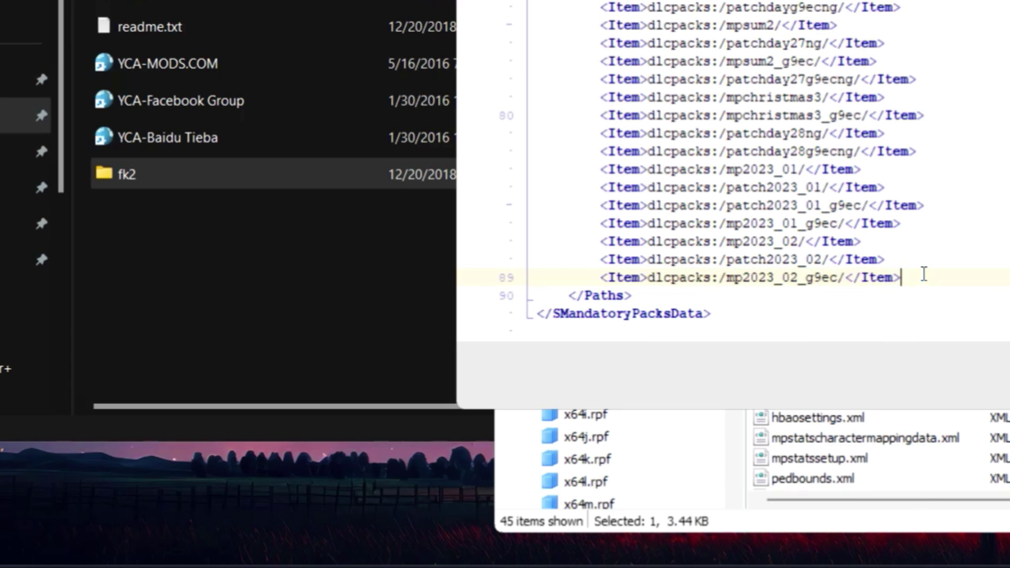
pyautogui.press('Return')
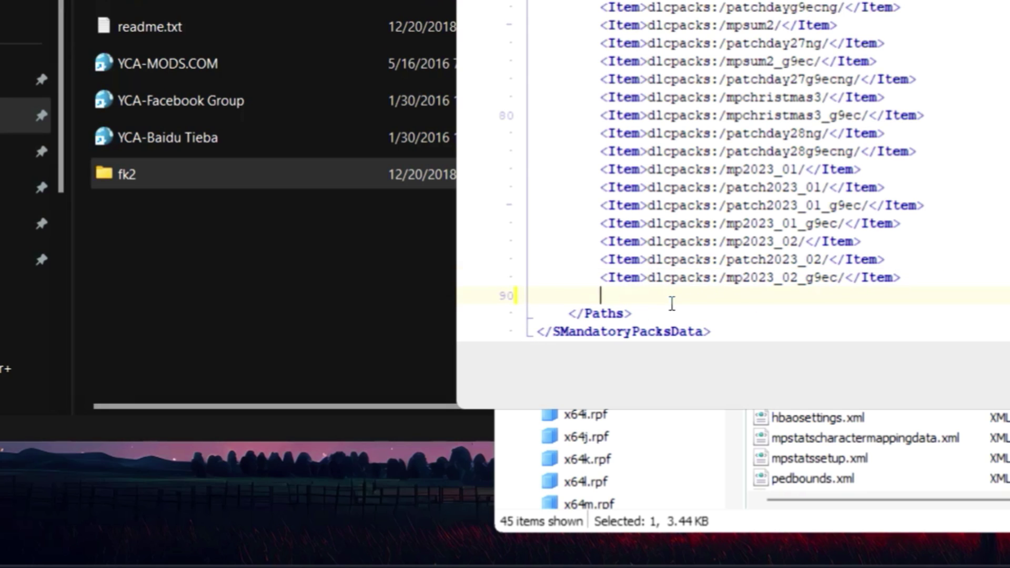
pyautogui.hotkey('ctrl', 'v')
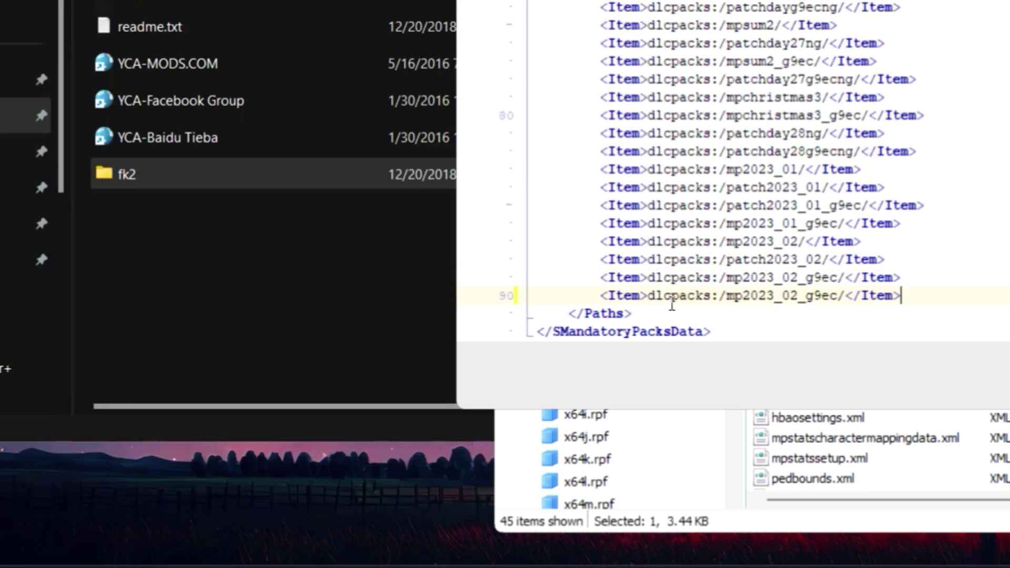
pyautogui.click(838, 293)
pyautogui.press('BackSpace')
pyautogui.press('BackSpace')
pyautogui.press('BackSpace')
pyautogui.press('BackSpace')
pyautogui.press('BackSpace')
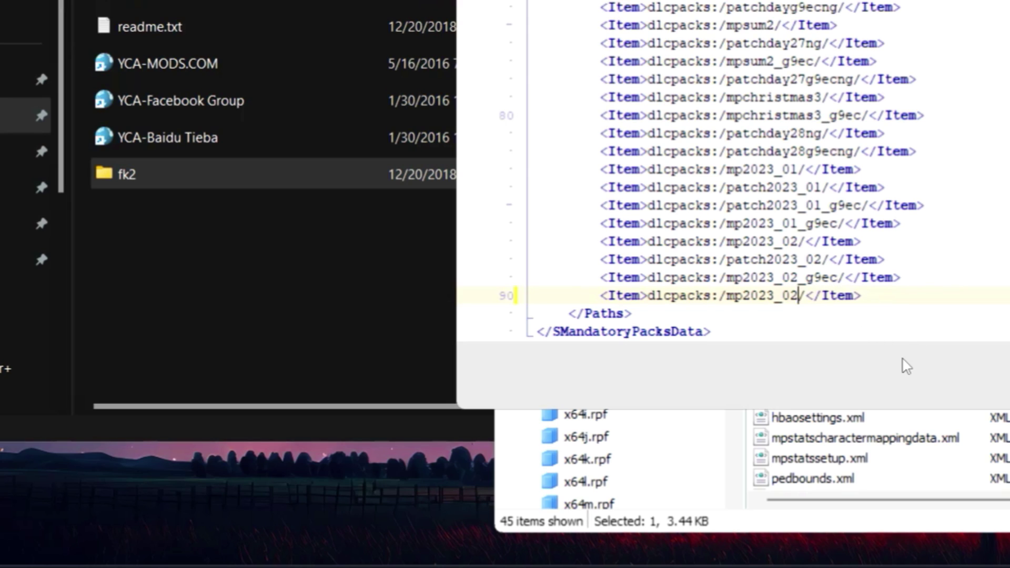
pyautogui.press('BackSpace')
pyautogui.press('BackSpace')
pyautogui.press('BackSpace')
pyautogui.press('BackSpace')
pyautogui.press('BackSpace')
pyautogui.press('BackSpace')
pyautogui.press('BackSpace')
pyautogui.press('BackSpace')
pyautogui.press('BackSpace')
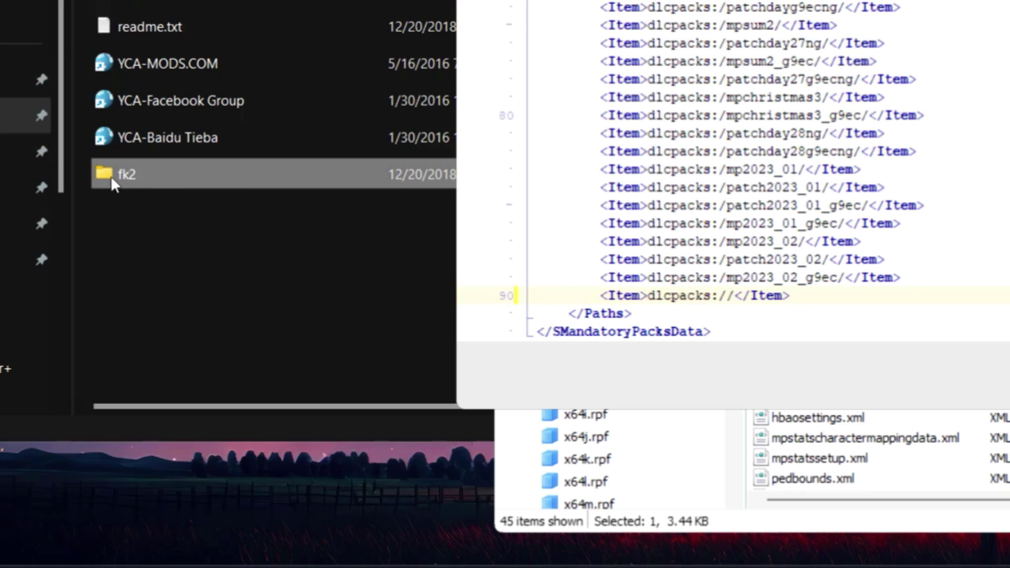
# Step: Paste the copied name fk2 into the new entry, save dlclist.xml, and close Explorer
pyautogui.rightClick(125, 182)
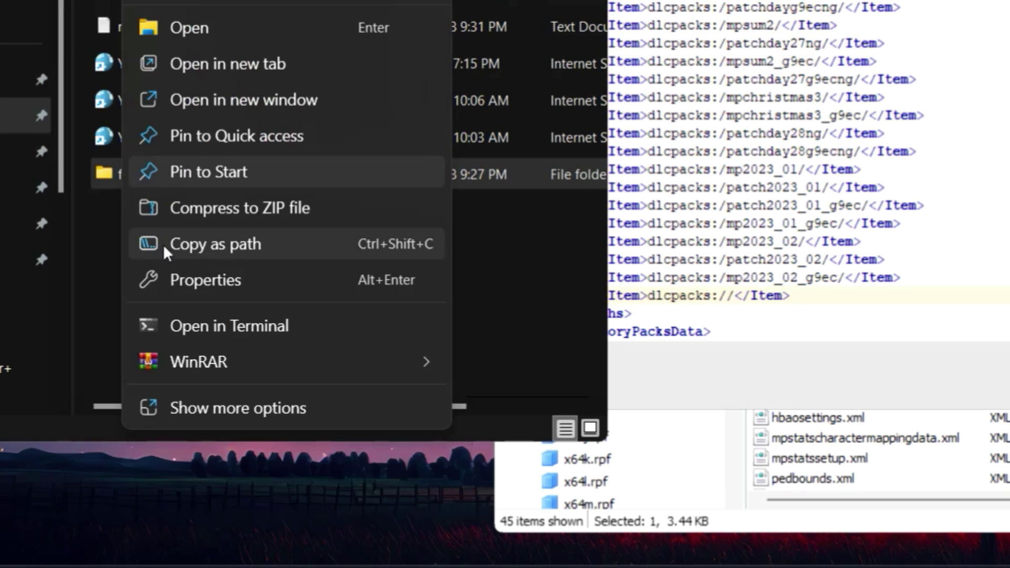
pyautogui.click(233, 3)
pyautogui.rightClick(128, 174)
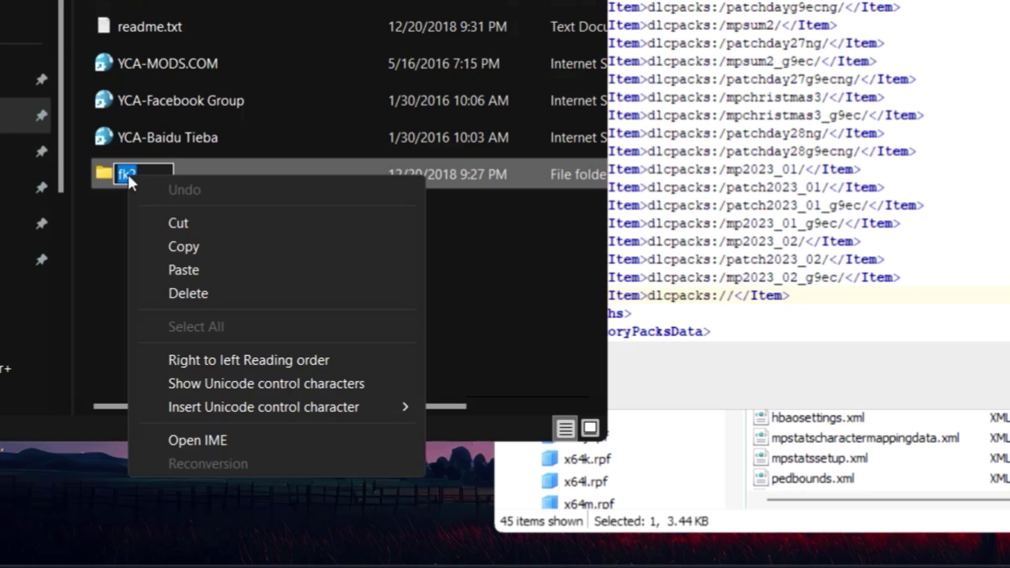
pyautogui.click(200, 248)
pyautogui.press('Return')
pyautogui.click(726, 295)
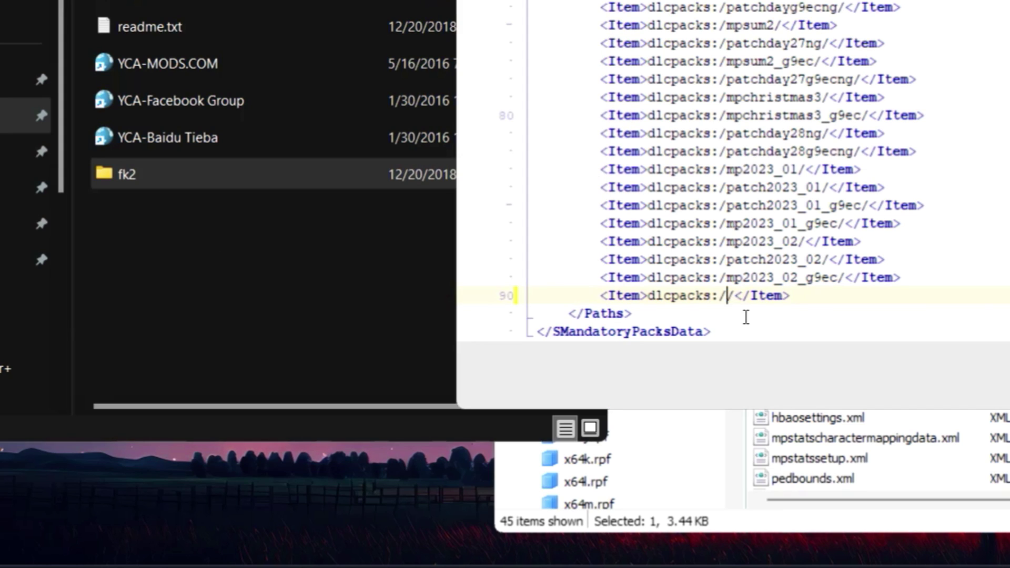
pyautogui.hotkey('ctrl', 'v')
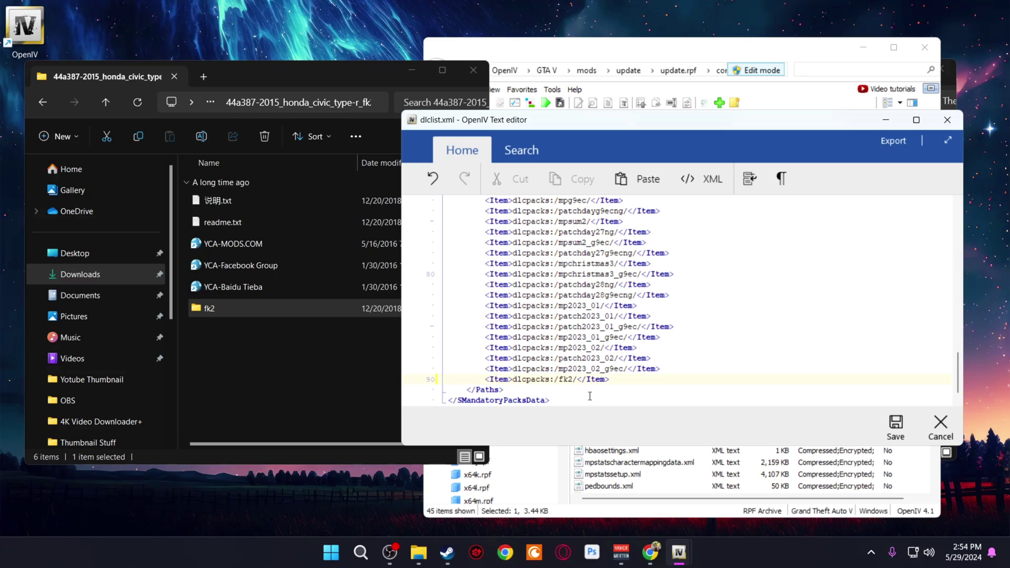
pyautogui.click(896, 425)
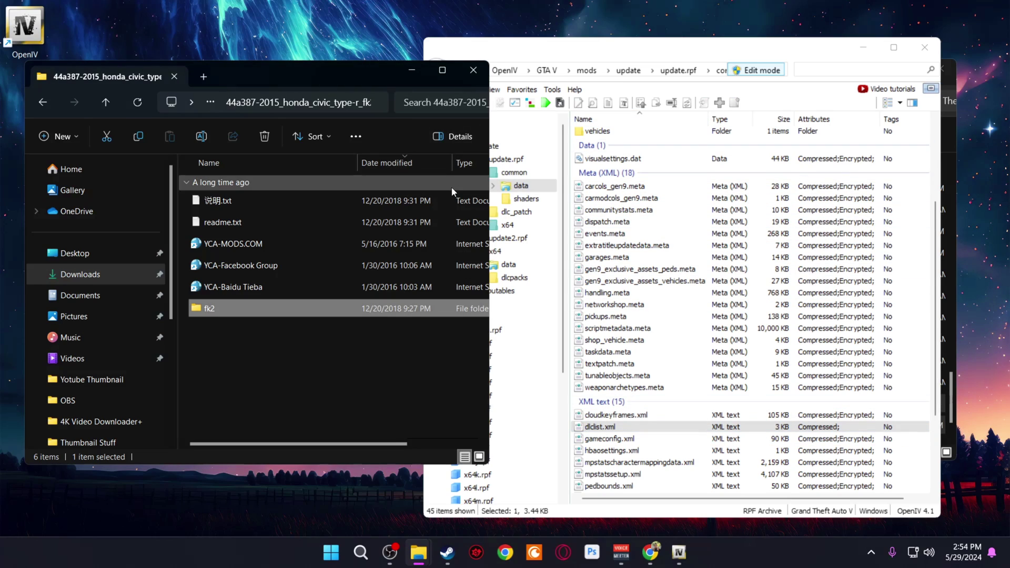
pyautogui.click(473, 70)
# Step: Spawn model 'fk2' via Menyoo's Vehicle Options > Vehicle Spawner > Input Model
pyautogui.click(924, 47)
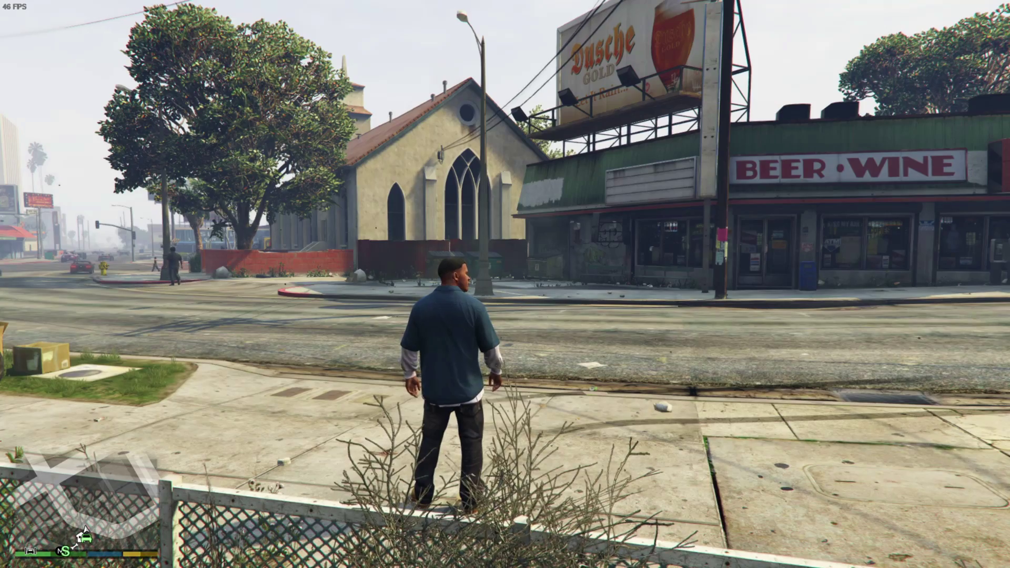
pyautogui.press('F8')
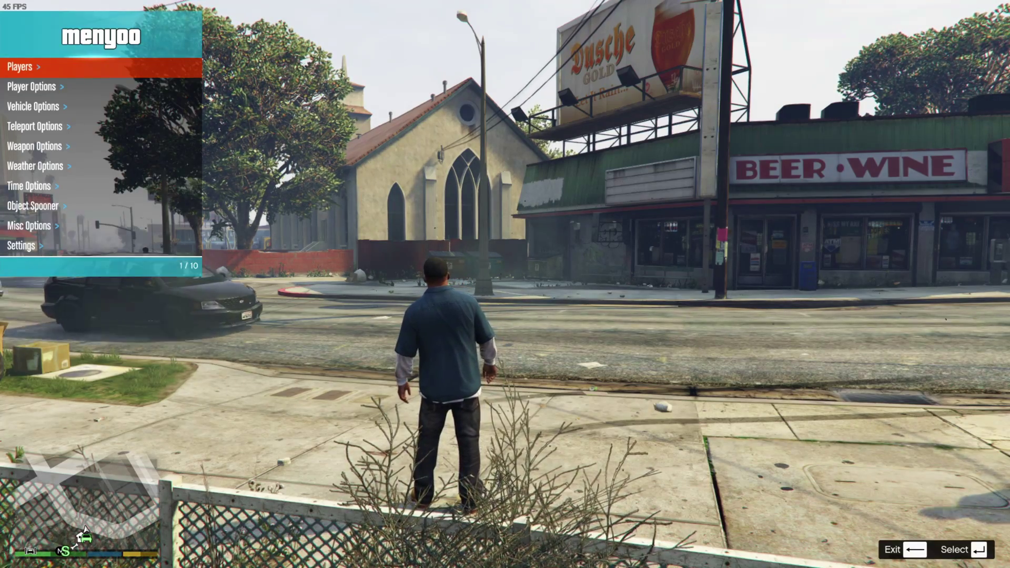
pyautogui.press('Down')
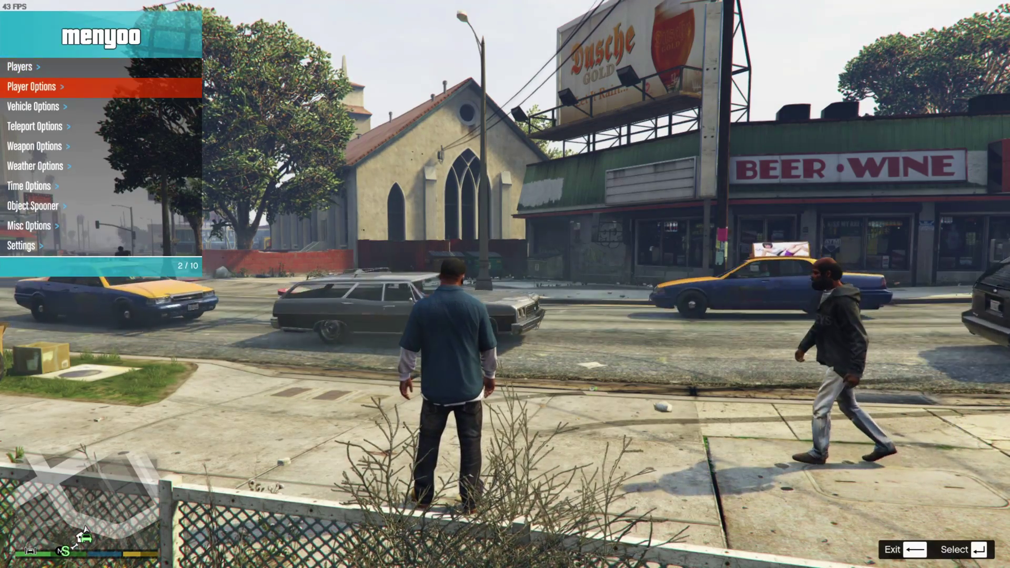
pyautogui.press('Down')
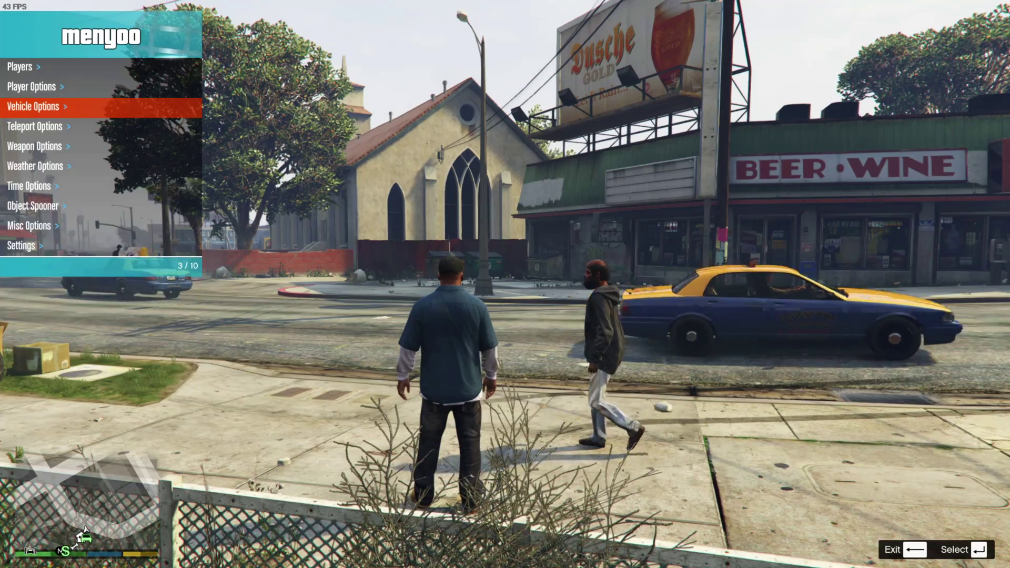
pyautogui.press('Return')
pyautogui.press('Down')
pyautogui.press('Return')
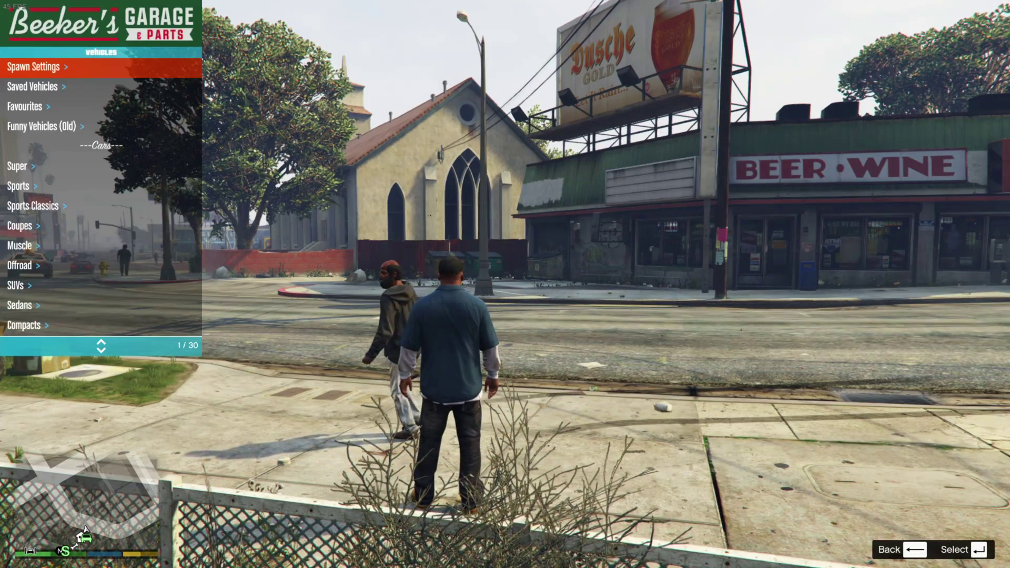
pyautogui.press('Up')
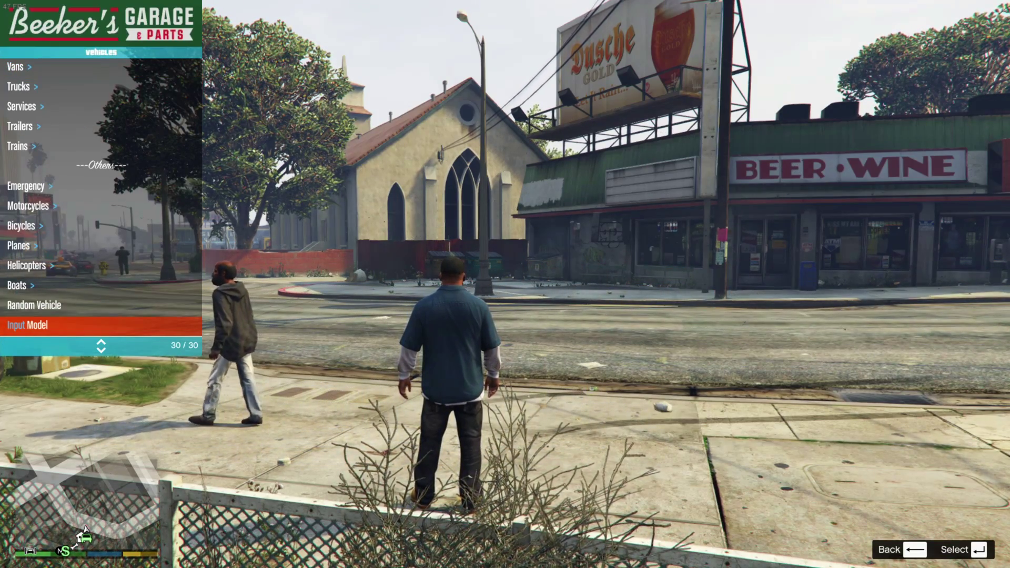
pyautogui.press('Return')
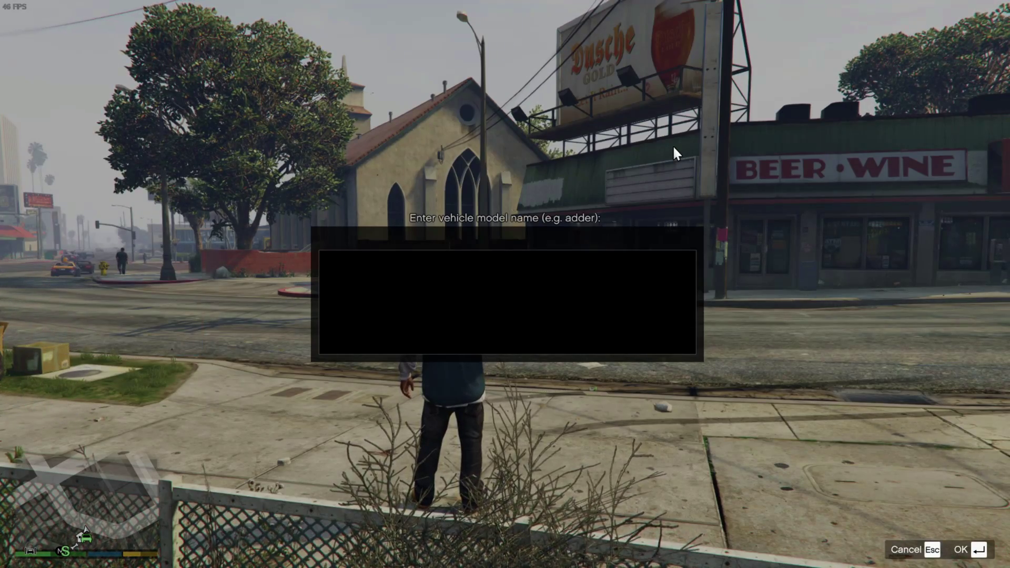
pyautogui.write('f')
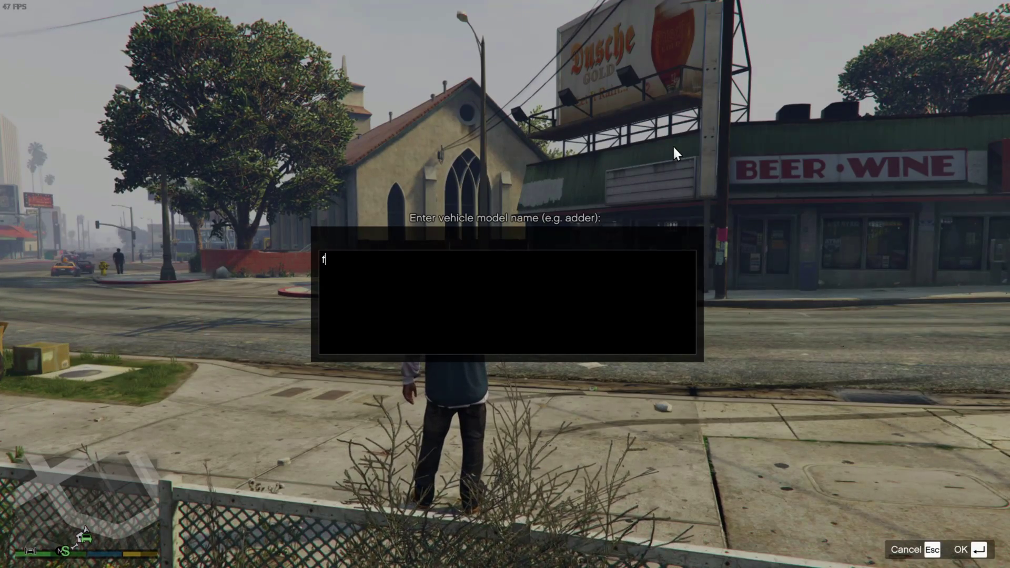
pyautogui.write('k2')
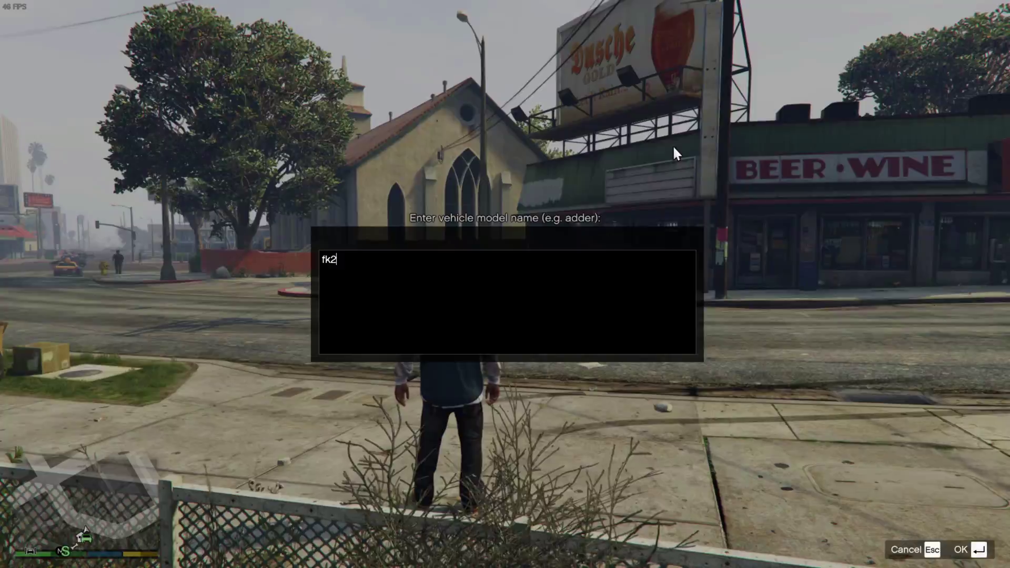
pyautogui.press('Return')
# Step: Drive the blue Civic Type-R through left-turn intersections, under the overpass, onto a new street
pyautogui.press('w')
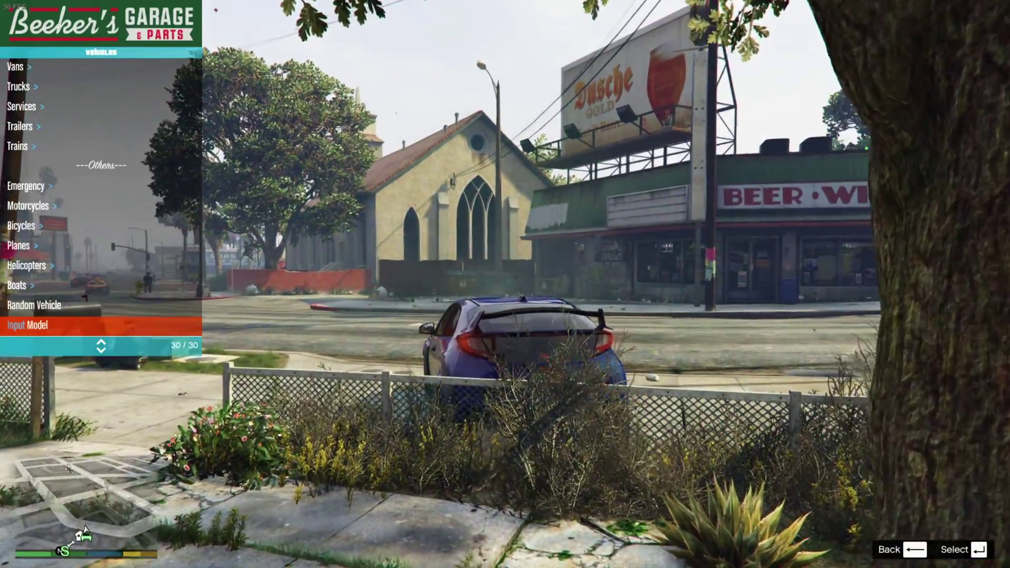
pyautogui.press('a')
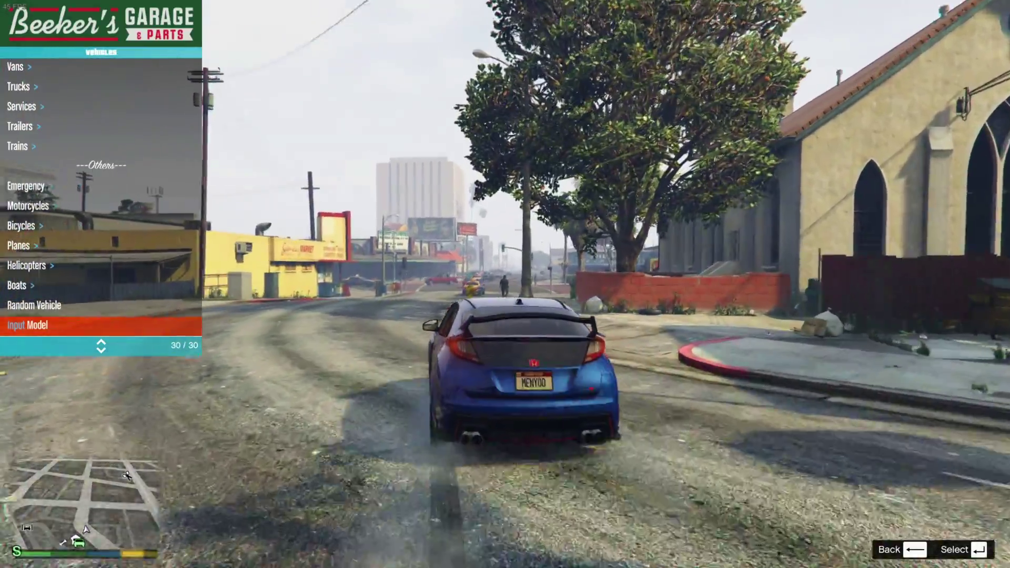
pyautogui.press('Up')
pyautogui.press('Up')
pyautogui.press('Up')
pyautogui.press('Up')
pyautogui.press('Up')
pyautogui.press('Up')
pyautogui.press('Up')
pyautogui.press('Up')
pyautogui.press('Up')
pyautogui.press('Up')
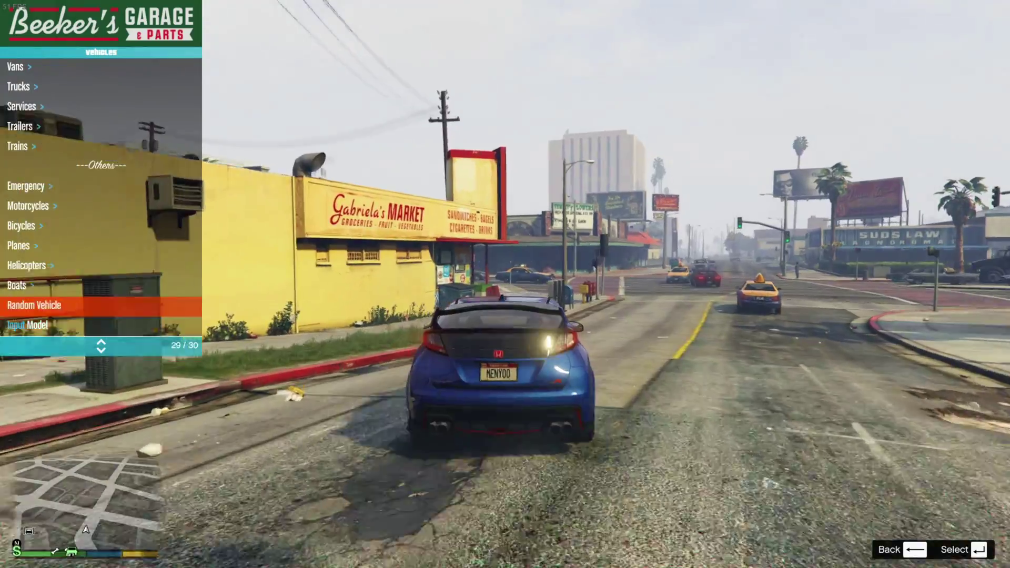
pyautogui.press('Up')
pyautogui.press('Up')
pyautogui.press('Up')
pyautogui.press('Up')
pyautogui.press('Up')
pyautogui.press('Up')
pyautogui.press('Up')
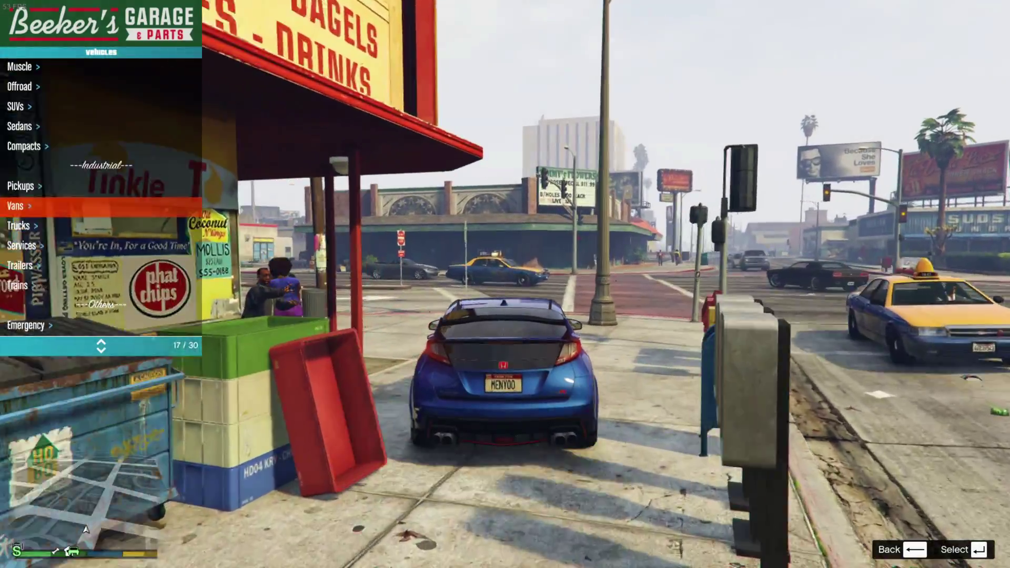
pyautogui.press('Up')
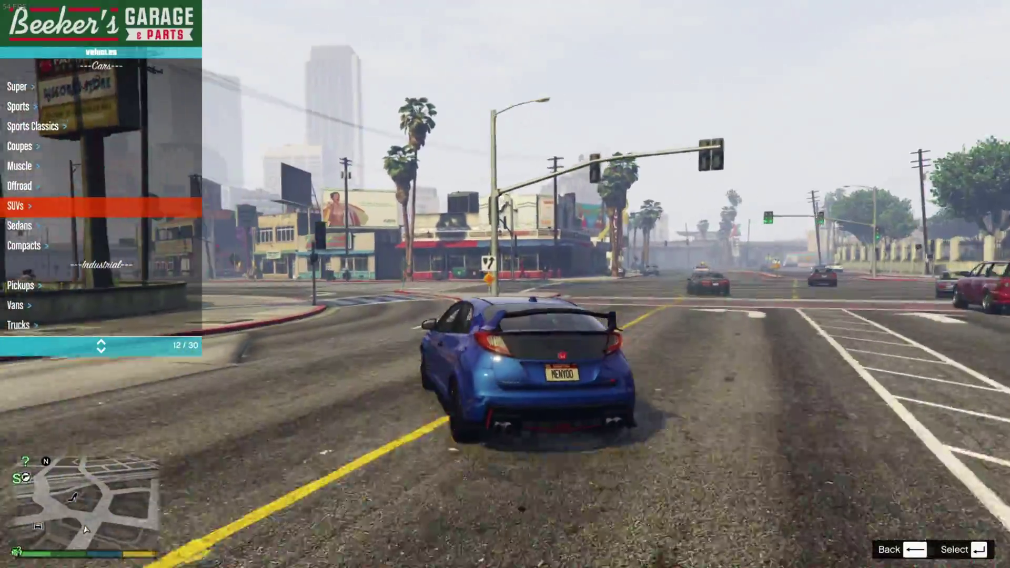
pyautogui.press('a')
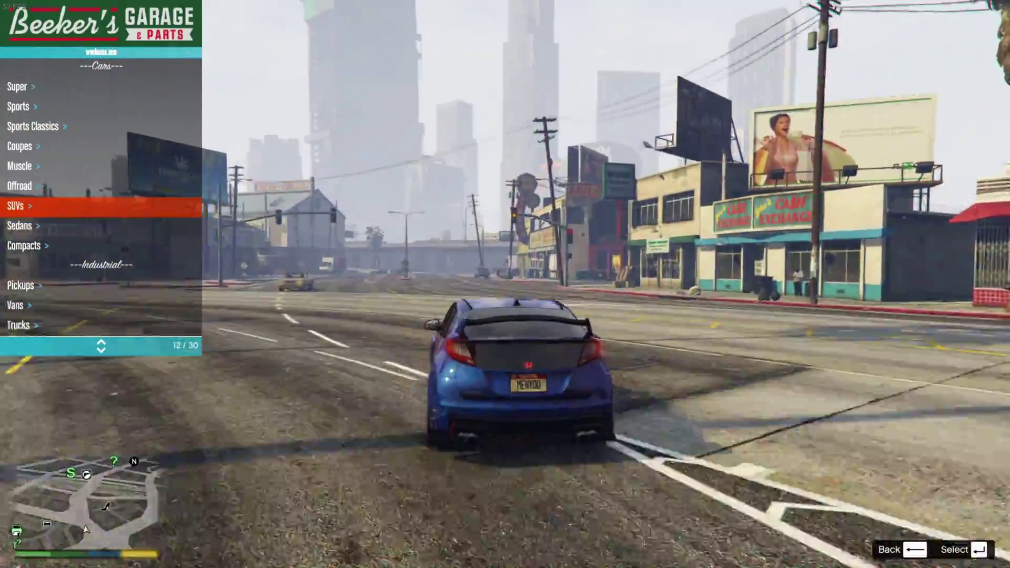
pyautogui.press('a')
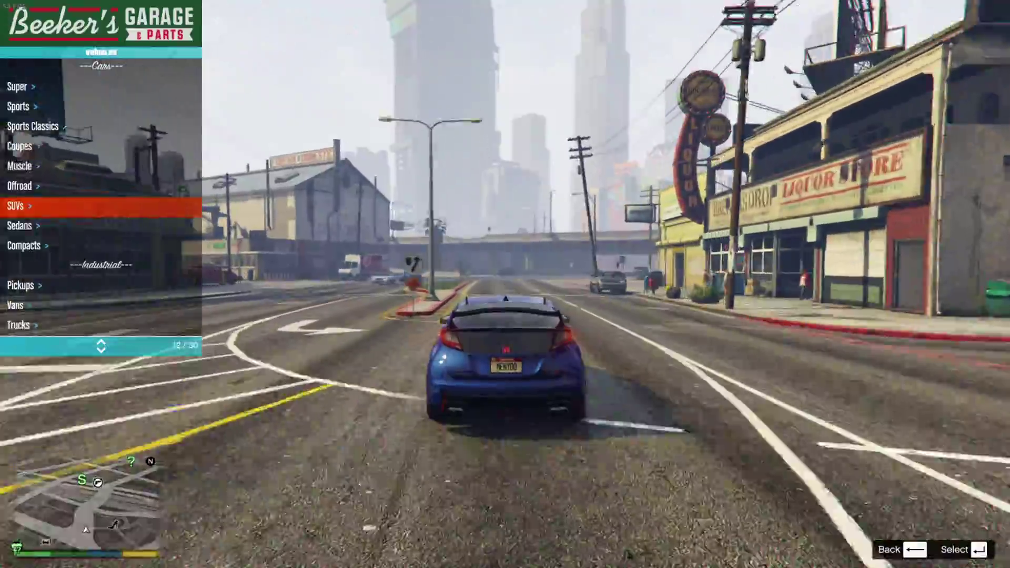
pyautogui.press('a')
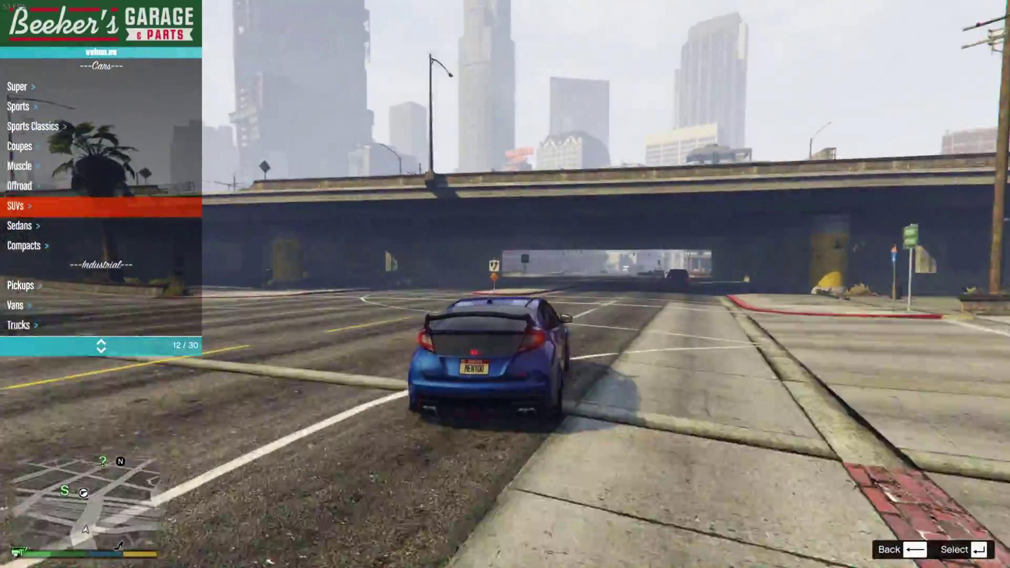
pyautogui.press('w')
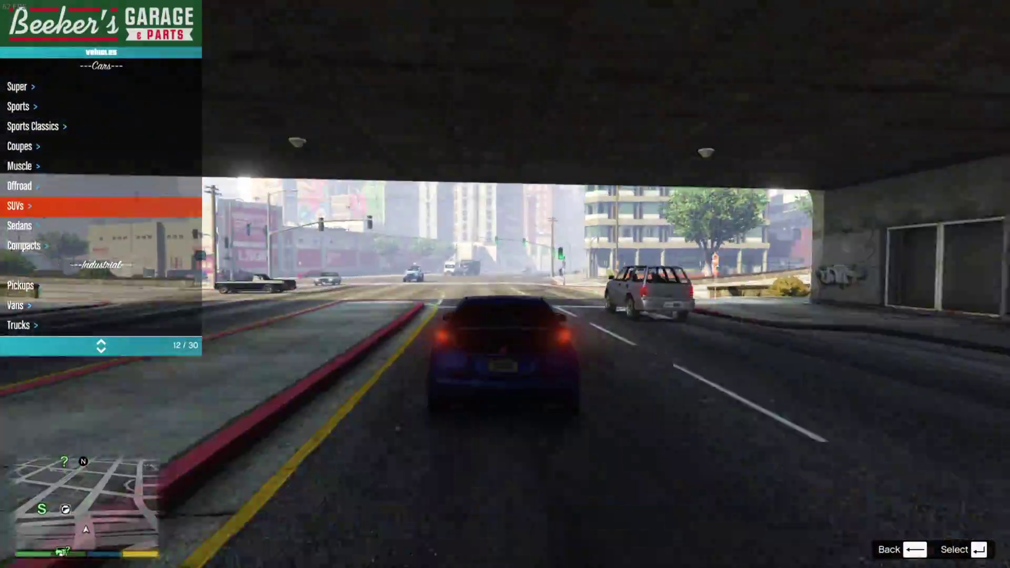
pyautogui.press('d')
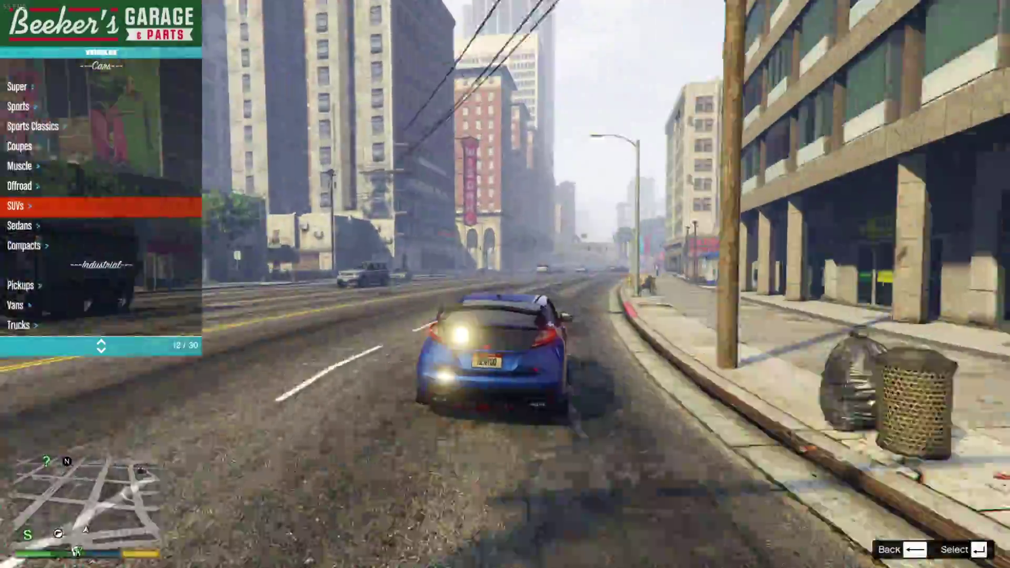